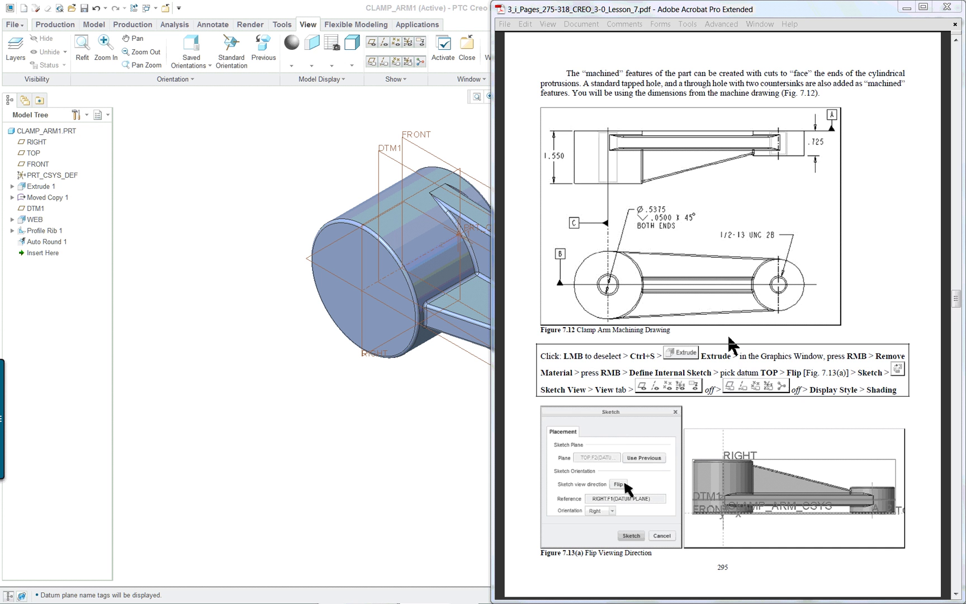
Check Figure 7.12 in the lesson PDF, then bring the CLAMP_ARM1 model forward in Creo
left_click(296, 394)
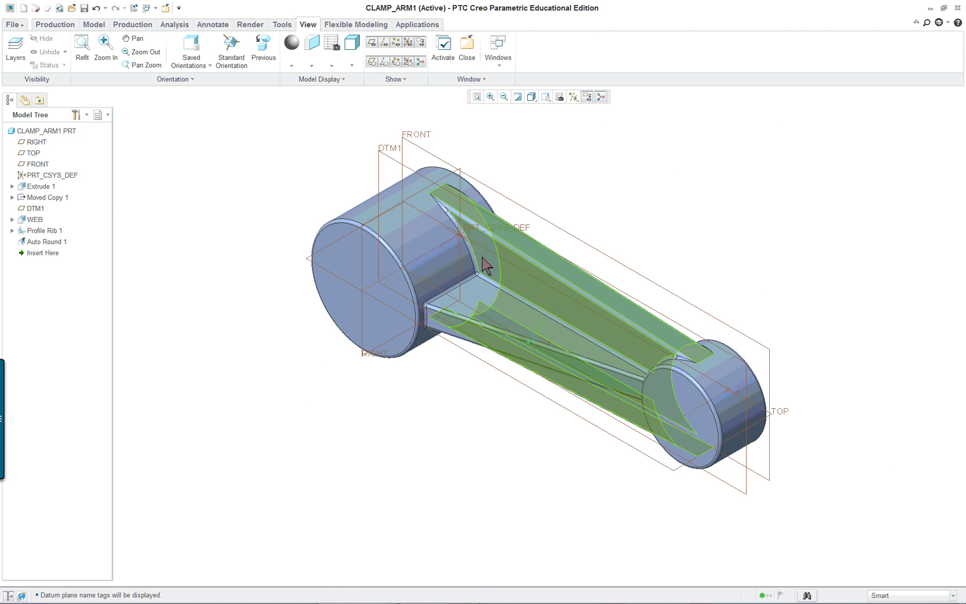
key("alt+Tab")
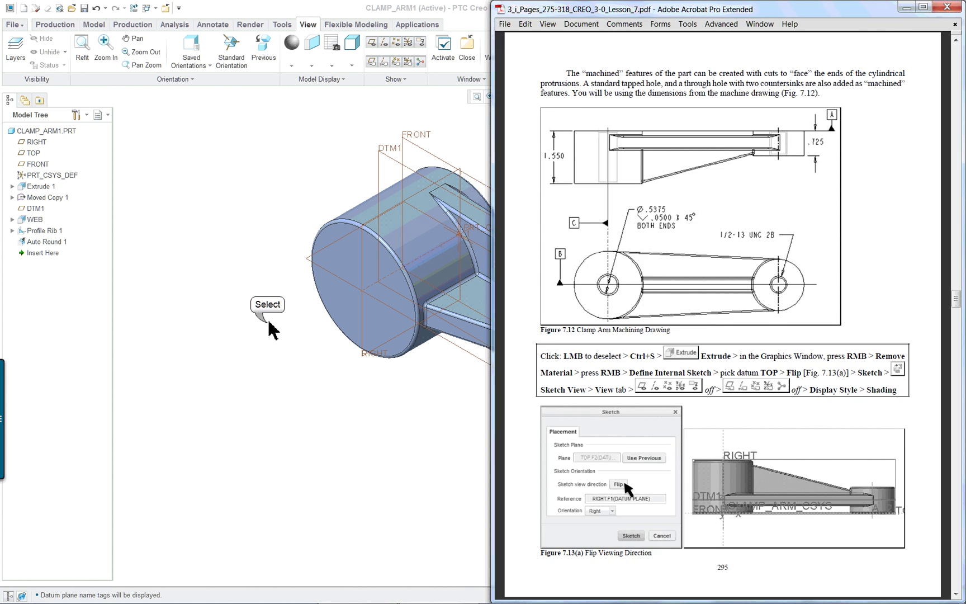
left_click(274, 336)
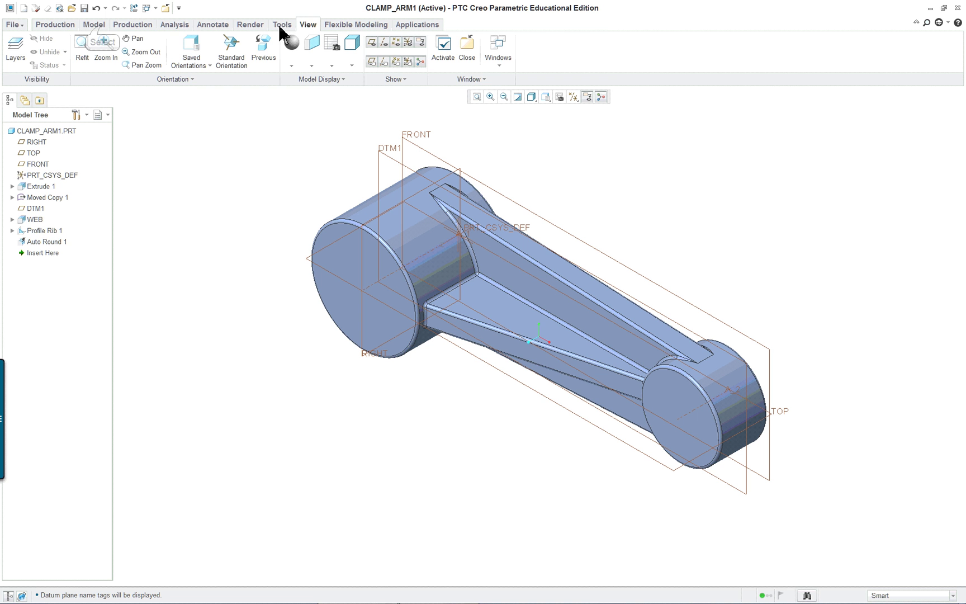
Begin Extrude 3 as a Remove Material cut with its sketch on the TOP datum plane
left_click(102, 26)
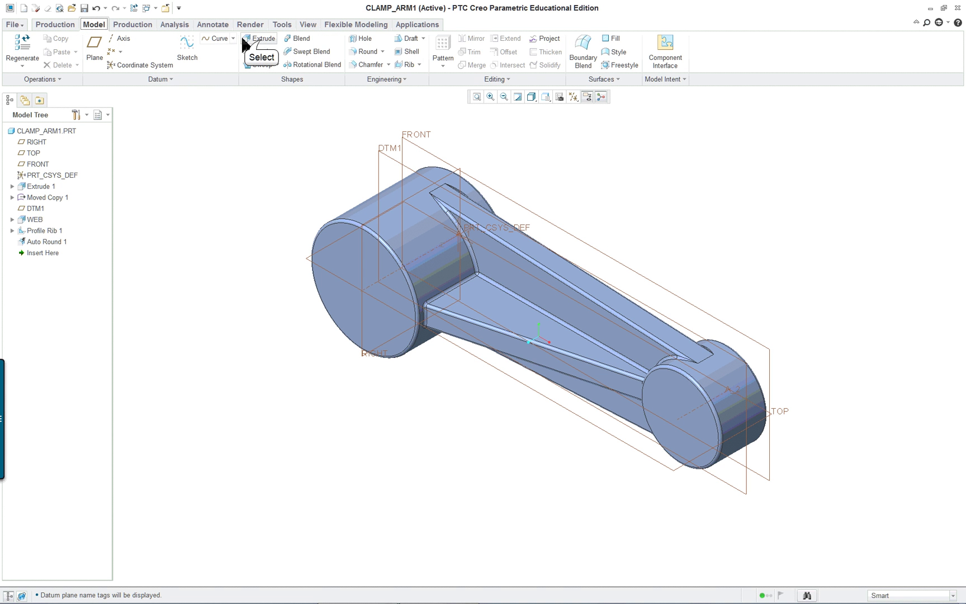
left_click(261, 44)
right_click(207, 123)
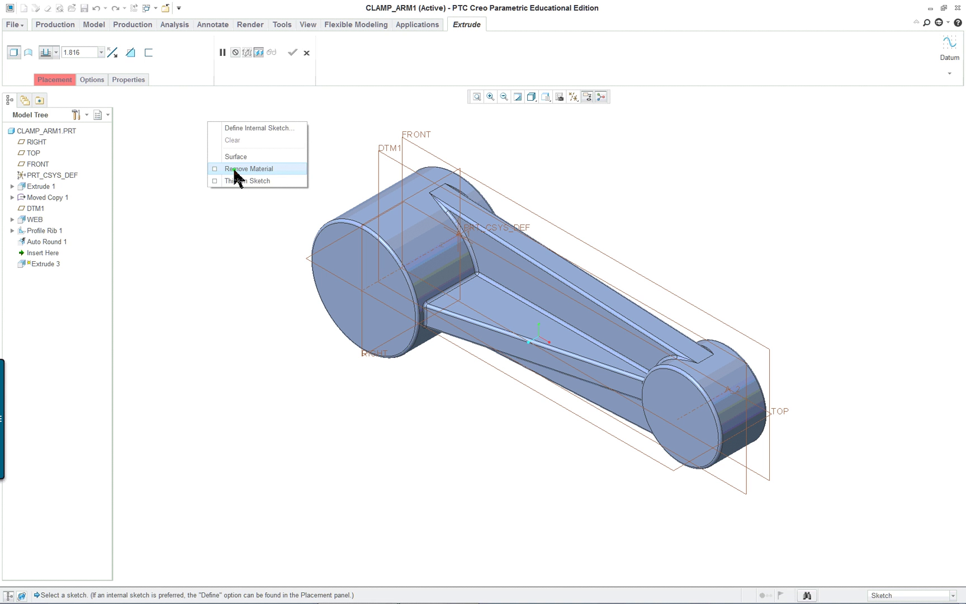
left_click(234, 169)
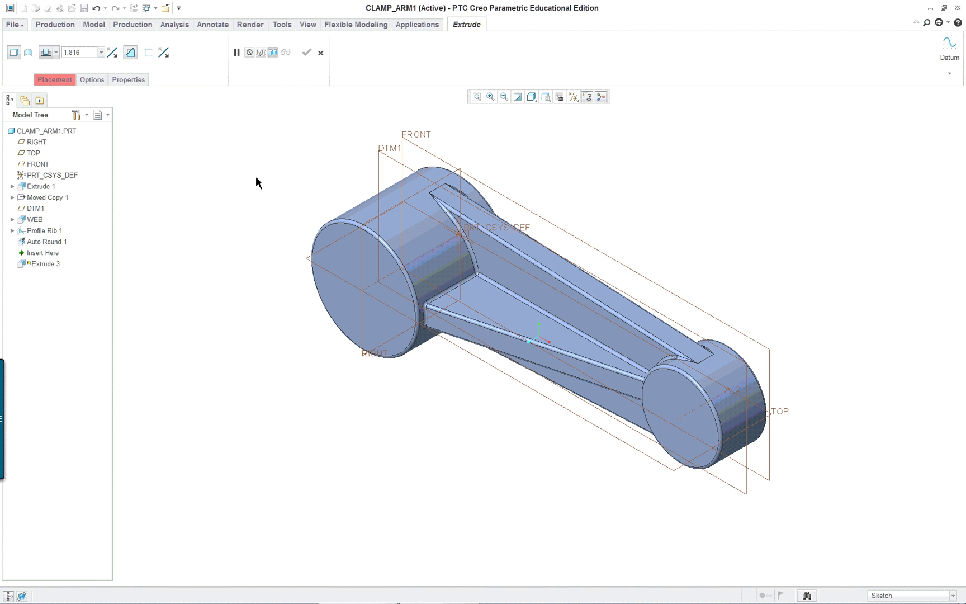
left_click(609, 438)
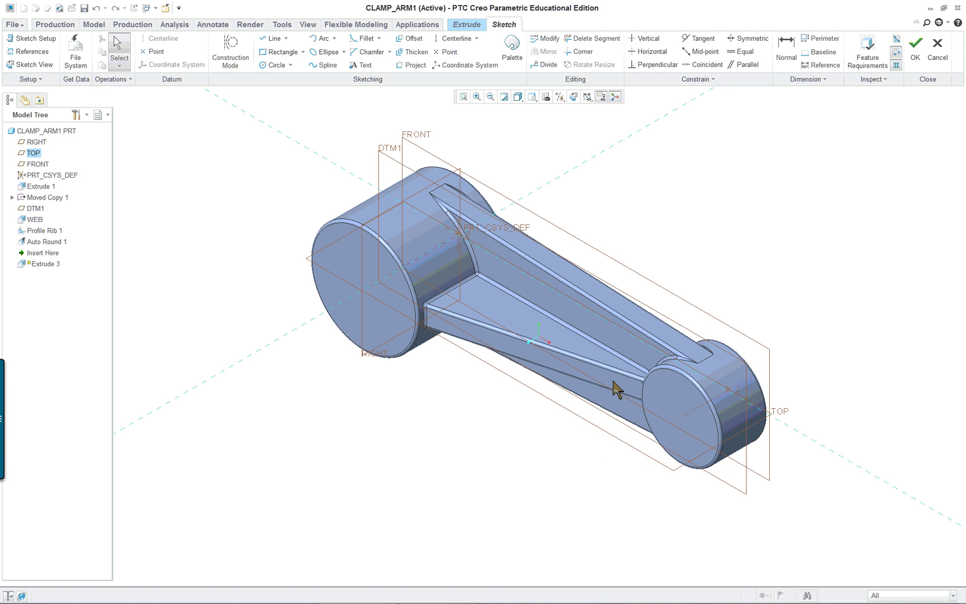
Face the sketch plane head-on and set new vertical and horizontal orientation references
left_click(573, 96)
right_click(598, 180)
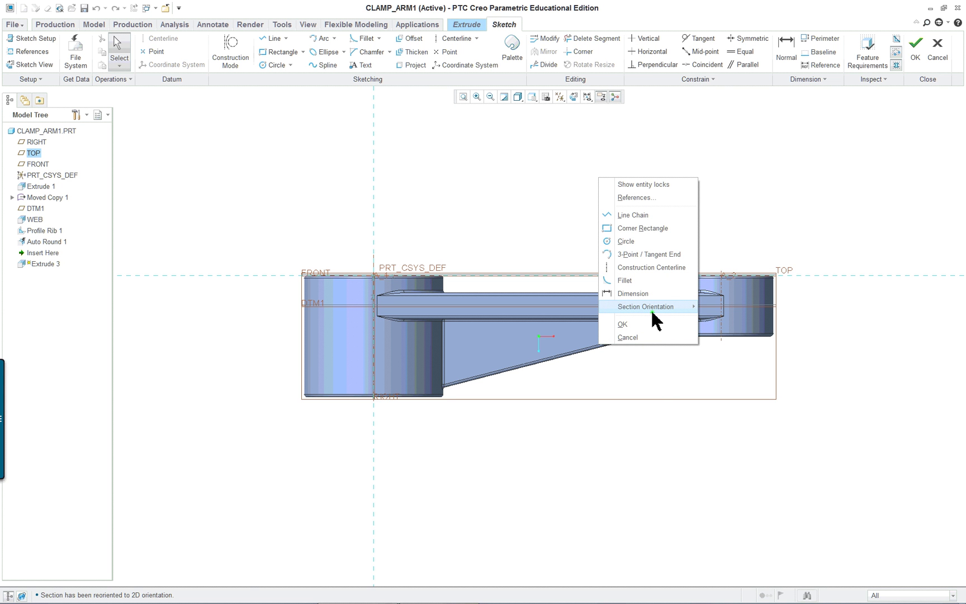
mouse_move(653, 313)
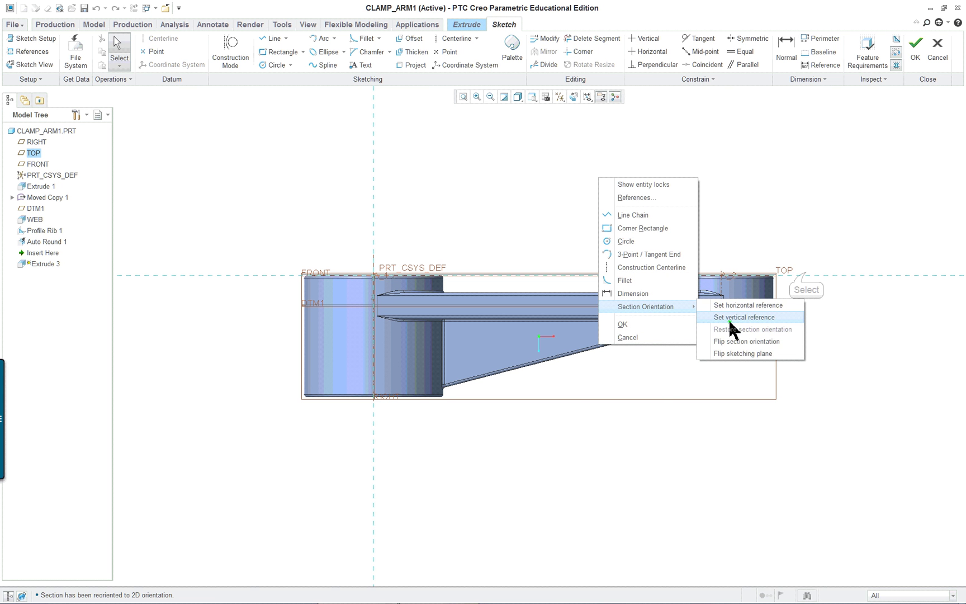
left_click(737, 317)
right_click(802, 286)
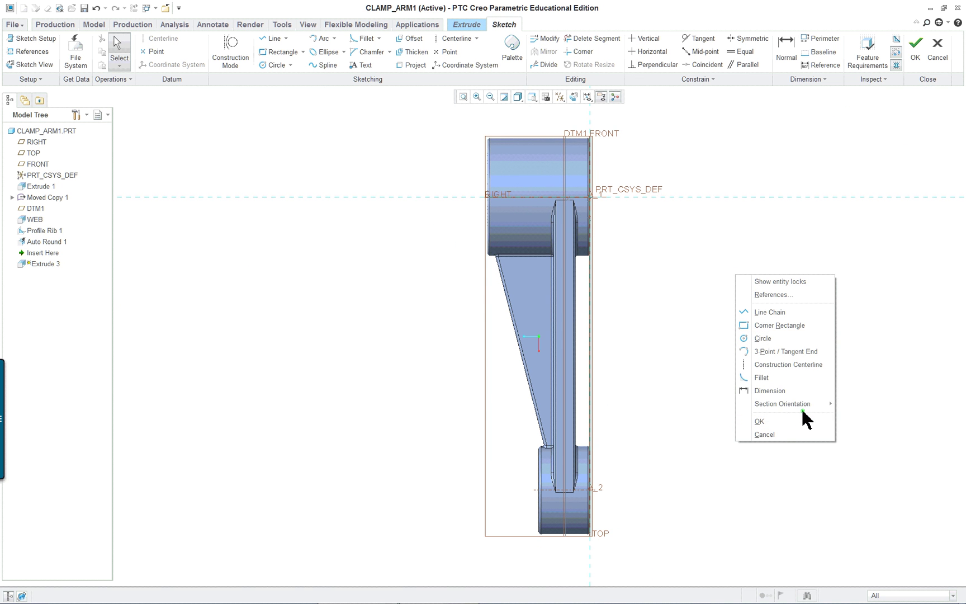
mouse_move(805, 403)
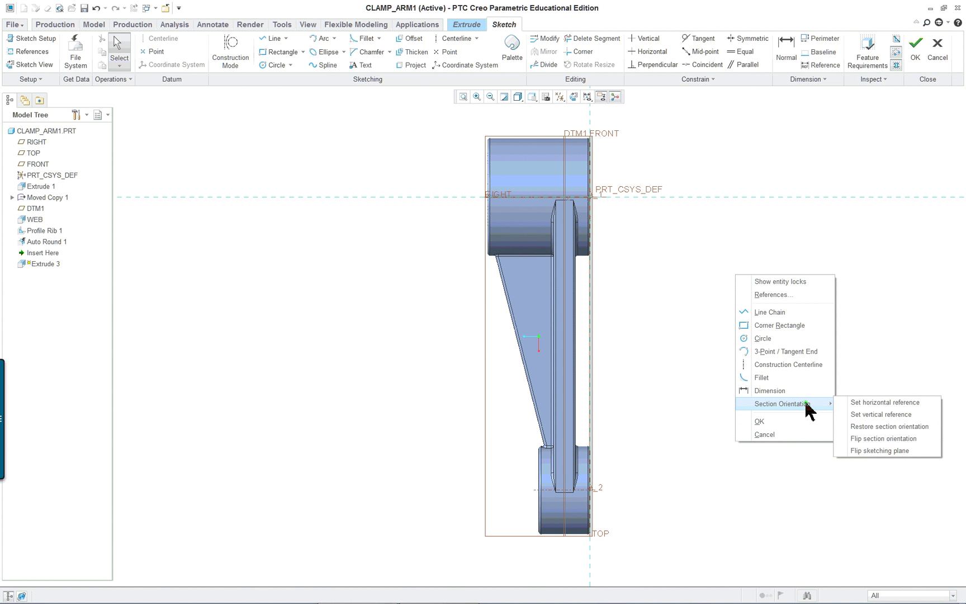
left_click(872, 402)
left_click(750, 197)
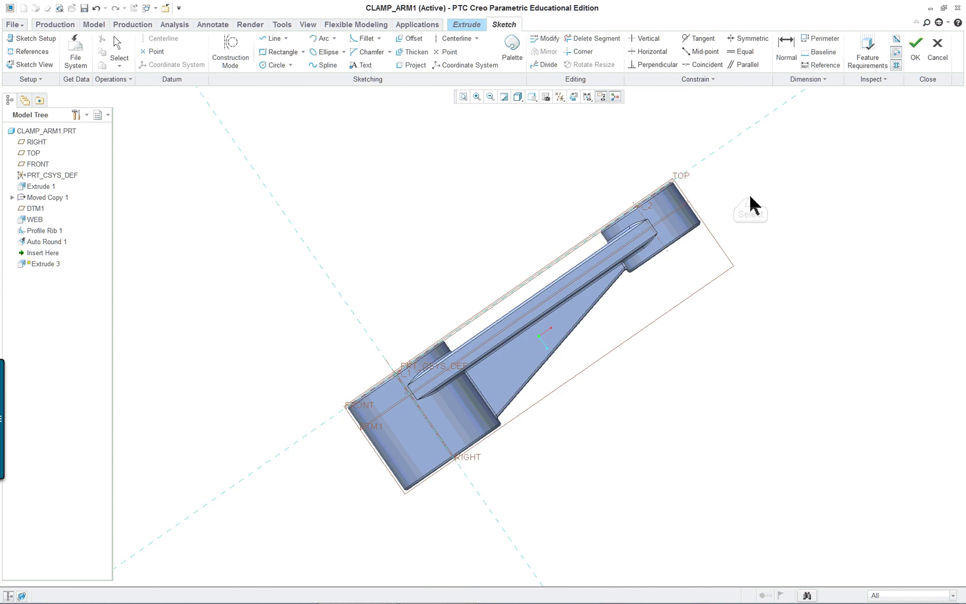
Flip the section orientation so the large cylinder sits right with the rib above
right_click(736, 351)
right_click(746, 404)
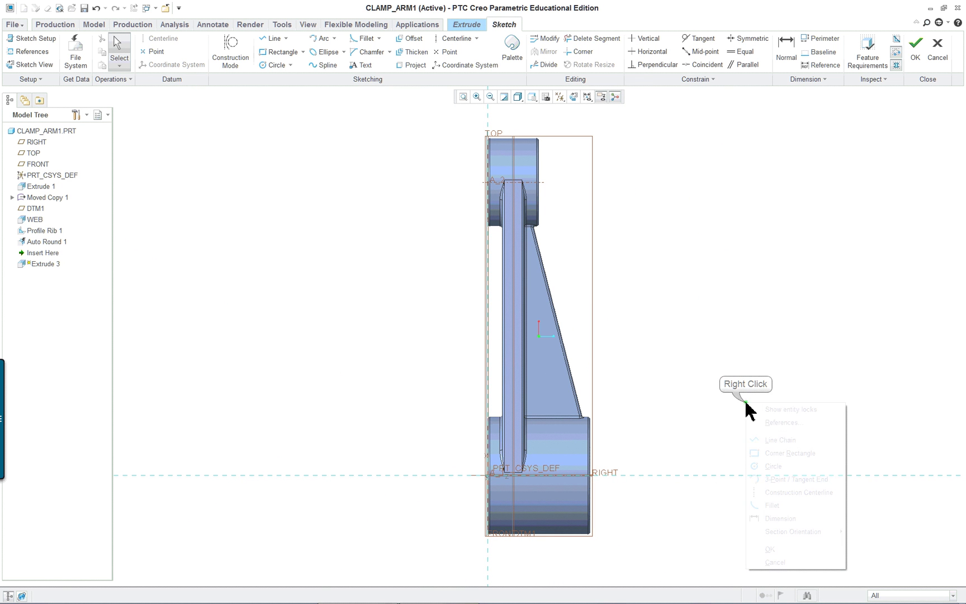
mouse_move(785, 535)
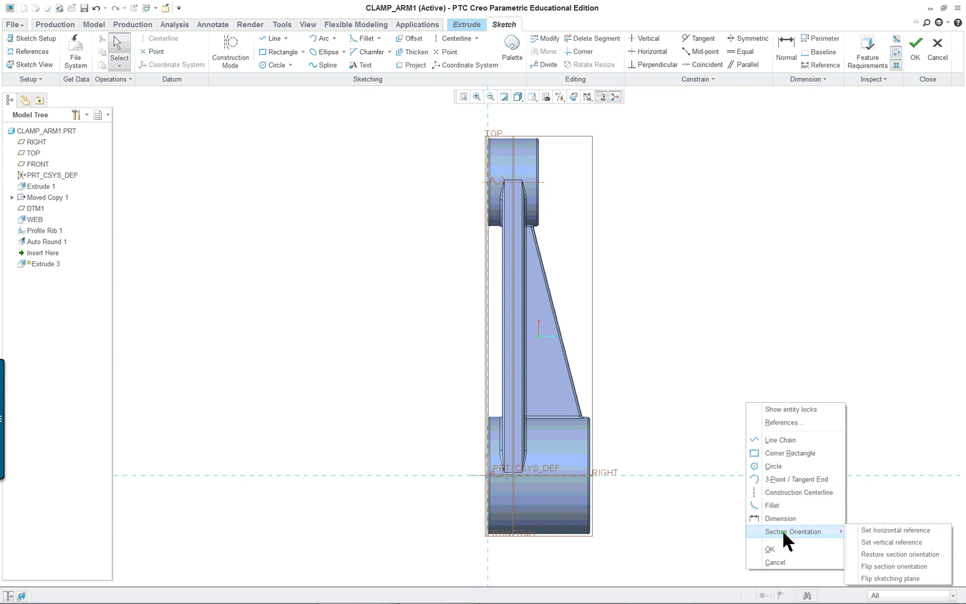
left_click(894, 566)
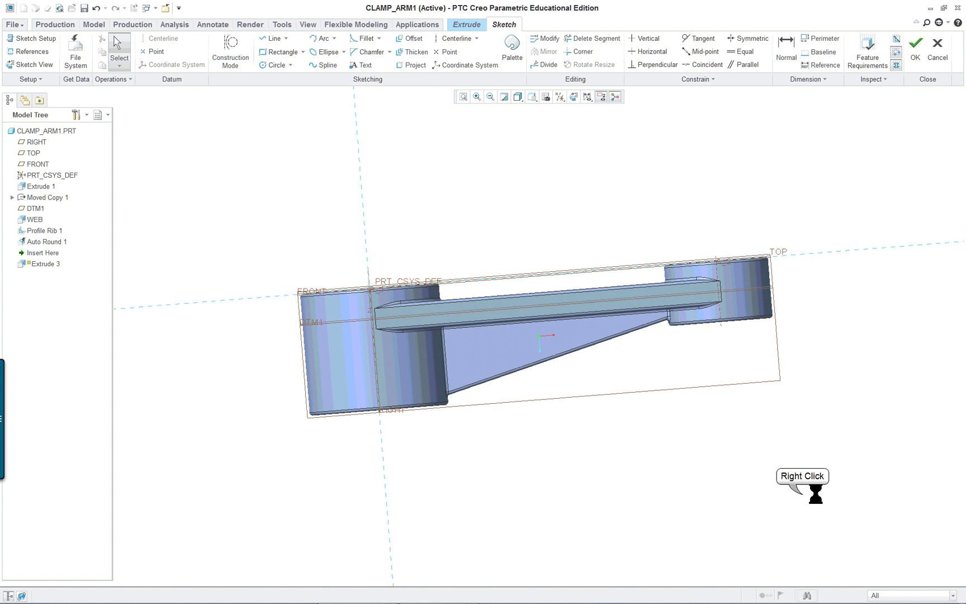
right_click(805, 501)
left_click(820, 504)
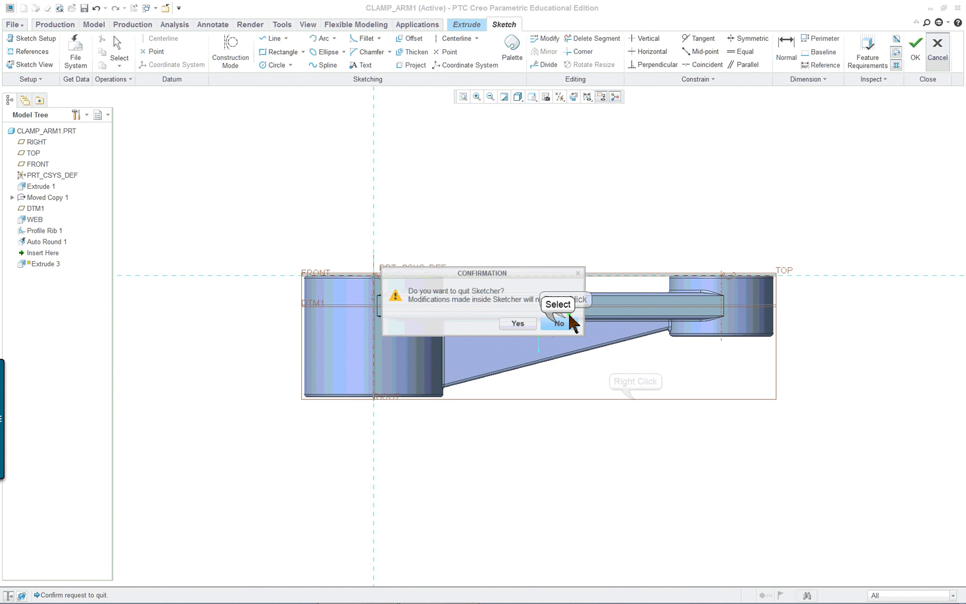
left_click(559, 324)
right_click(634, 399)
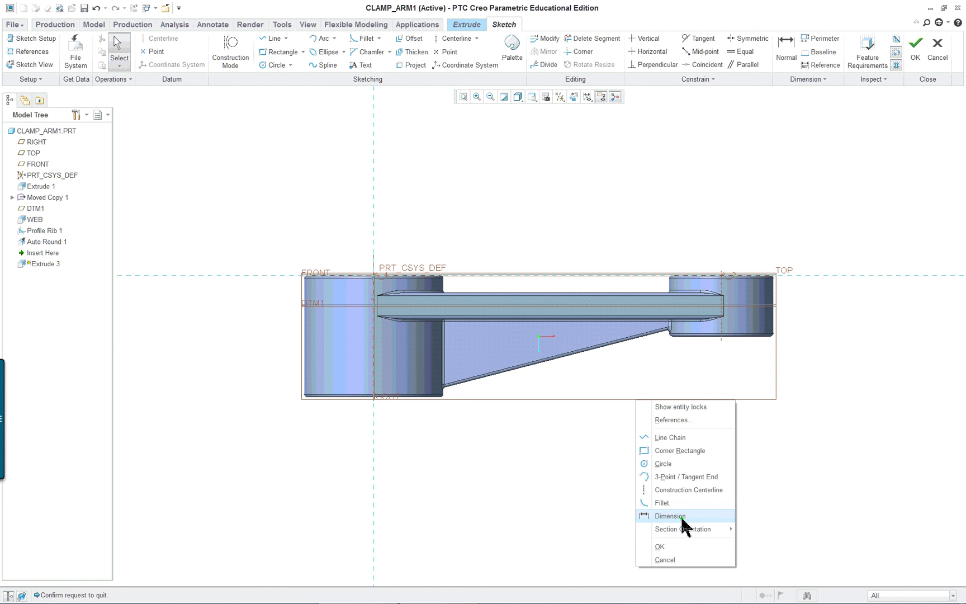
mouse_move(690, 536)
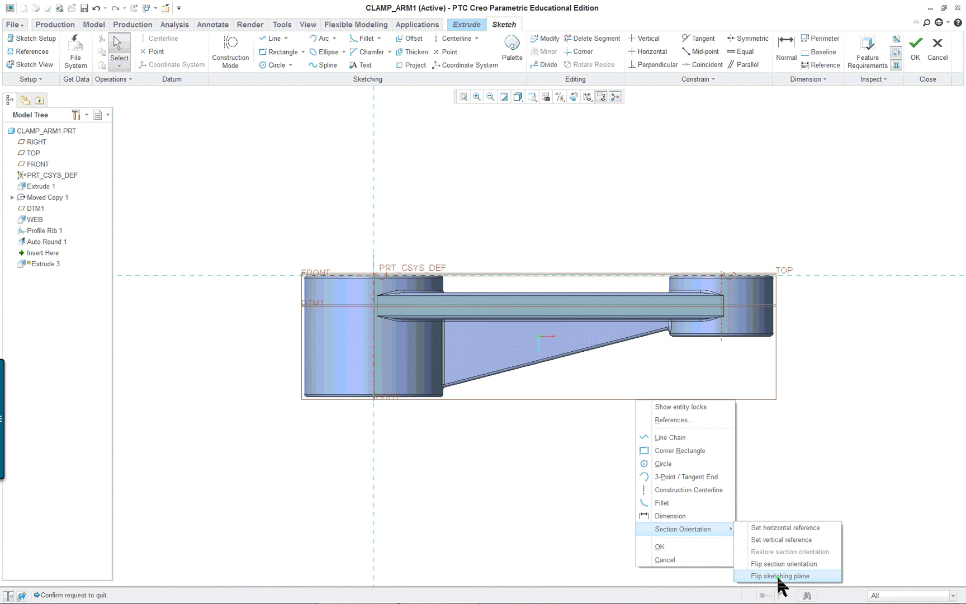
left_click(786, 565)
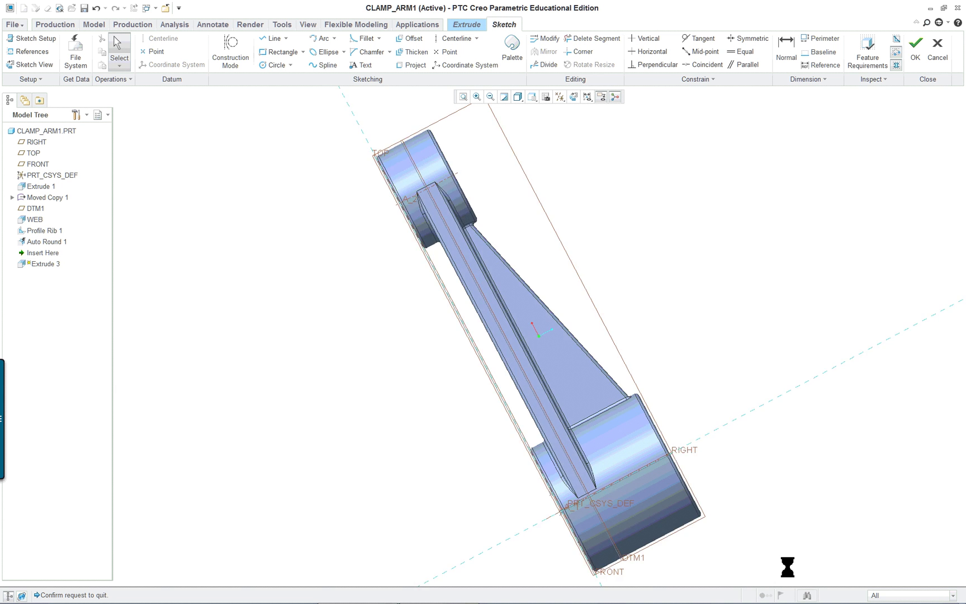
scroll(892, 407, "down", 1)
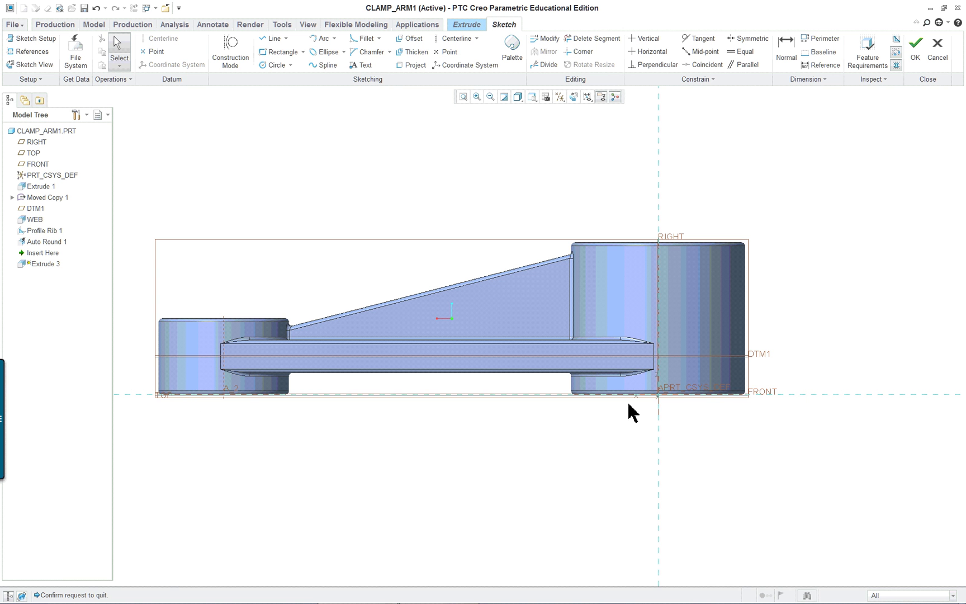
right_click(755, 394)
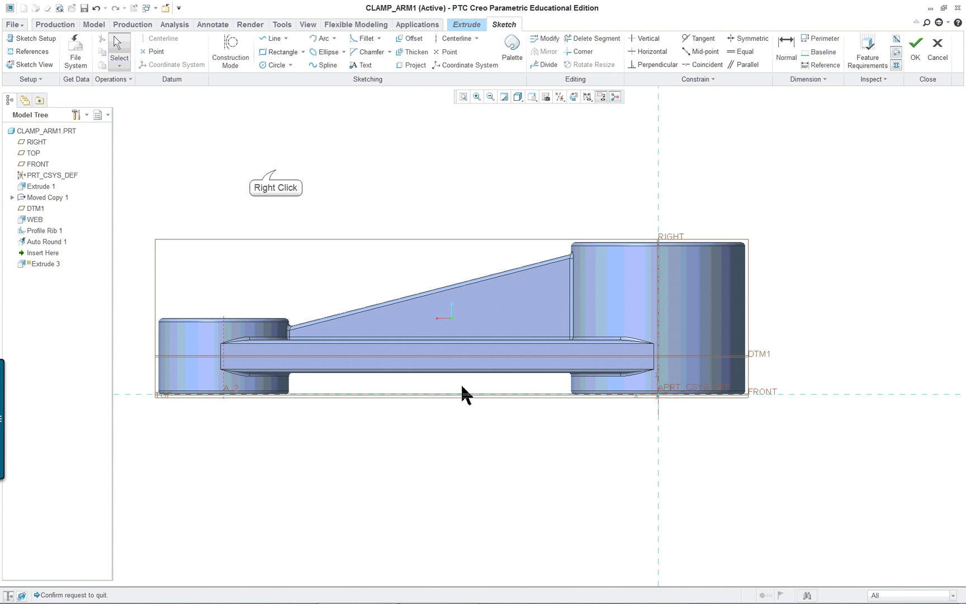
Add the small and large cylinders' outer silhouette edges as sketch references
right_click(275, 169)
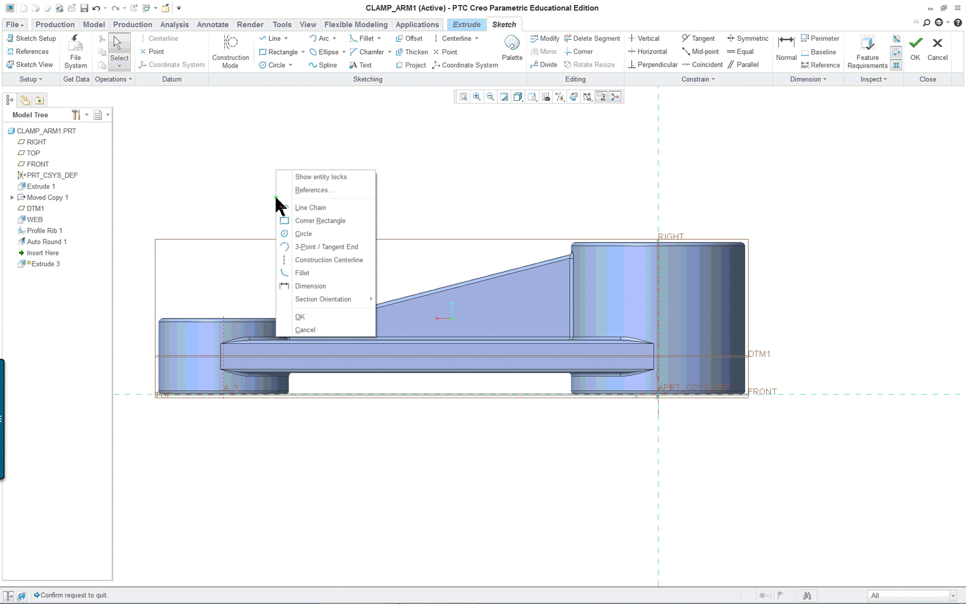
left_click(310, 191)
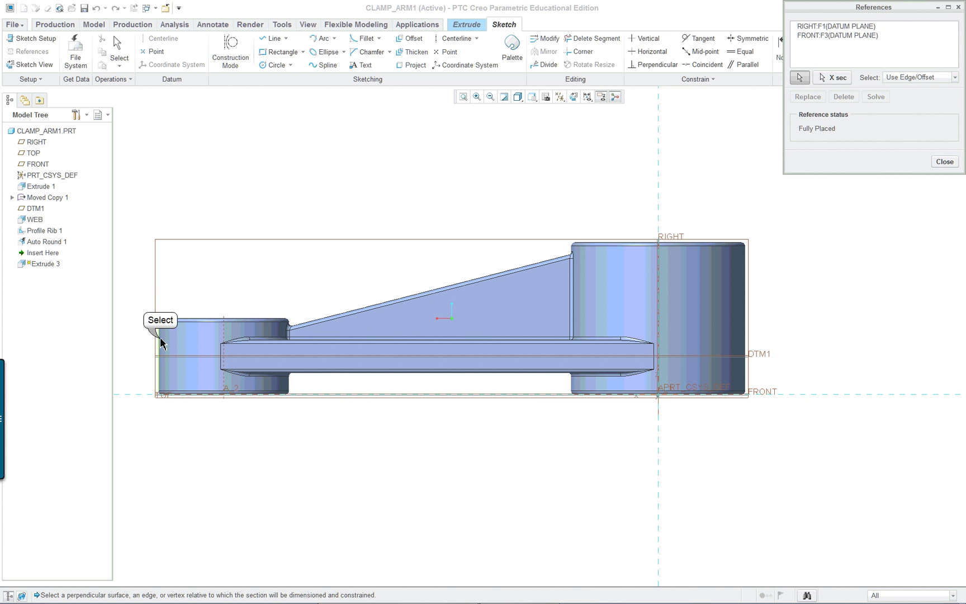
left_click(161, 343)
left_click(749, 314)
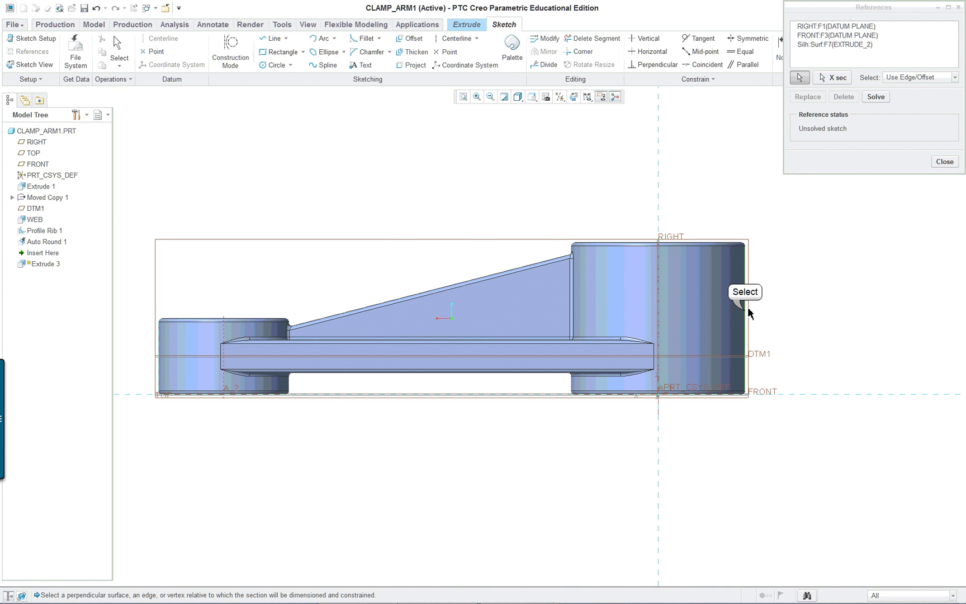
Switch the part display to Hidden Line and solve the sketch references
left_click(747, 315)
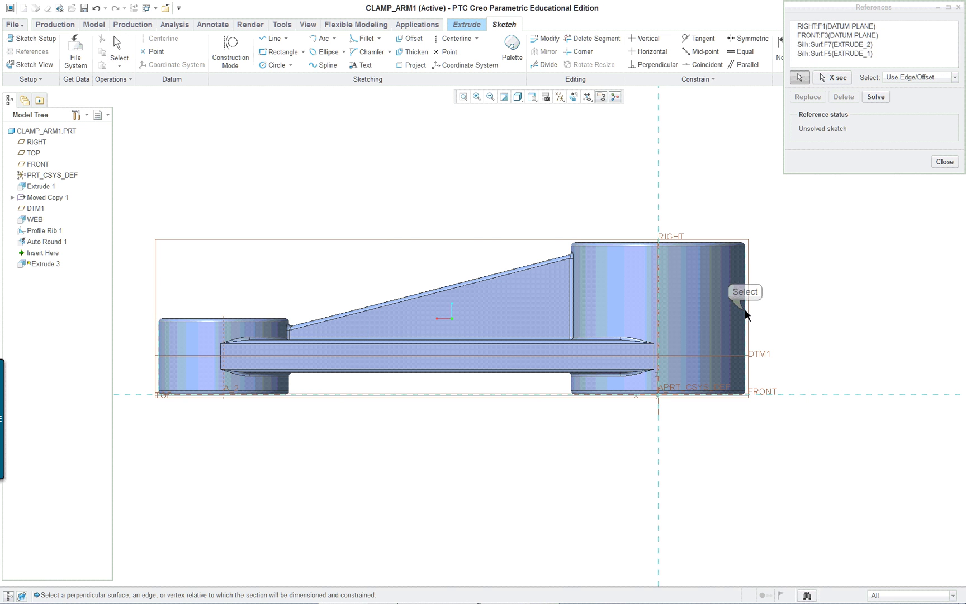
left_click(517, 98)
left_click(535, 160)
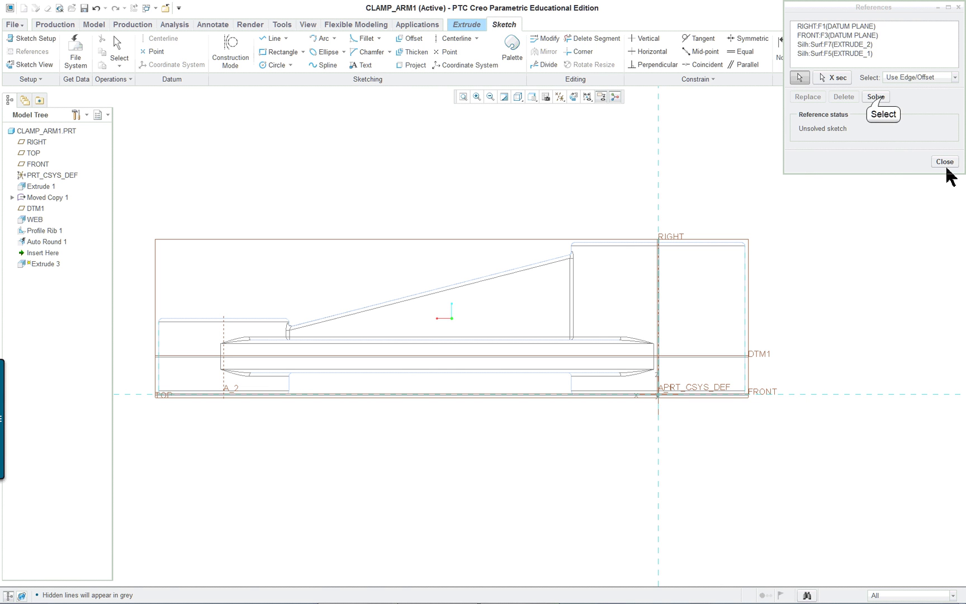
left_click(878, 97)
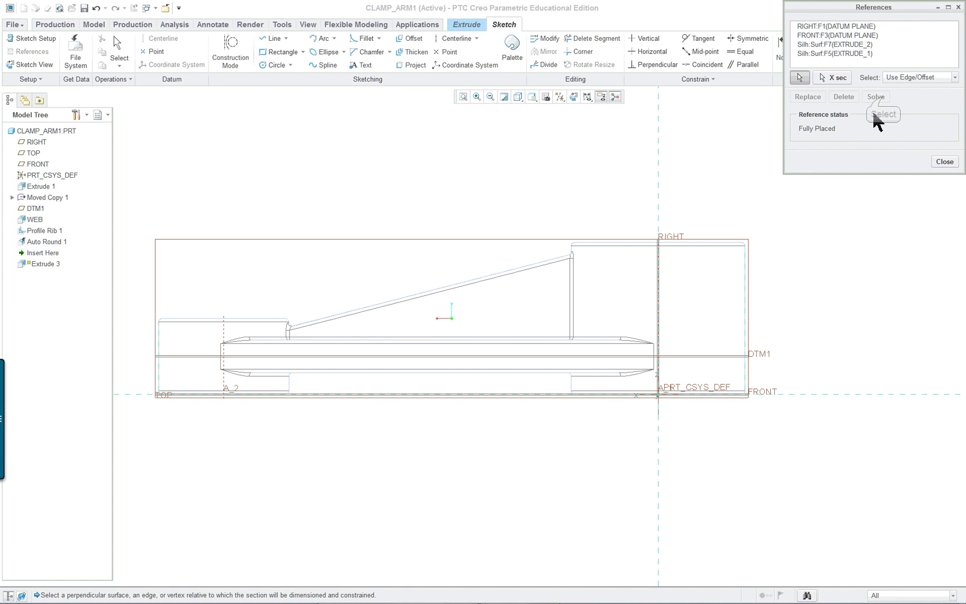
Draw a straight line across the part from its left end to its right end
left_click(945, 162)
right_click(334, 174)
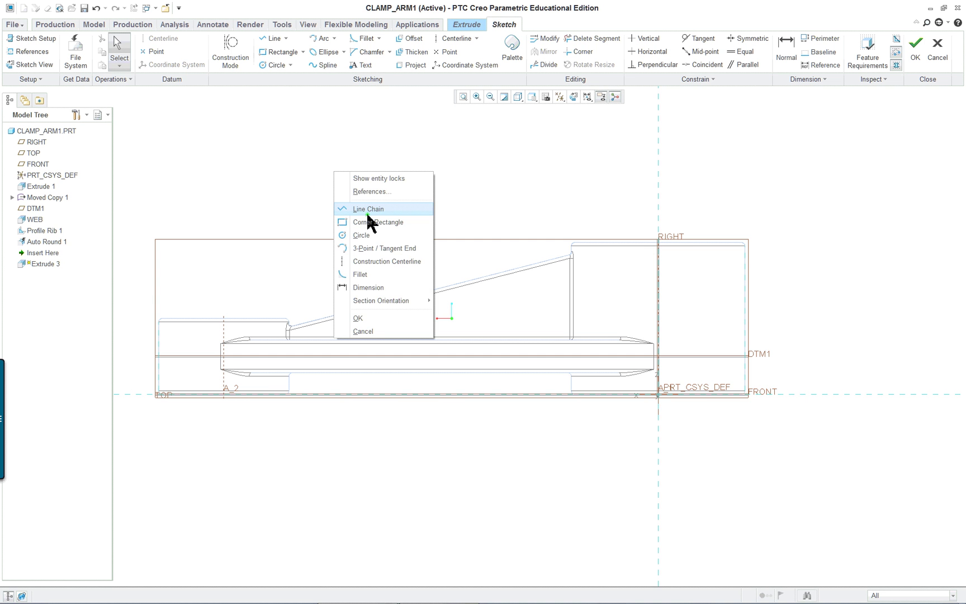
left_click(368, 211)
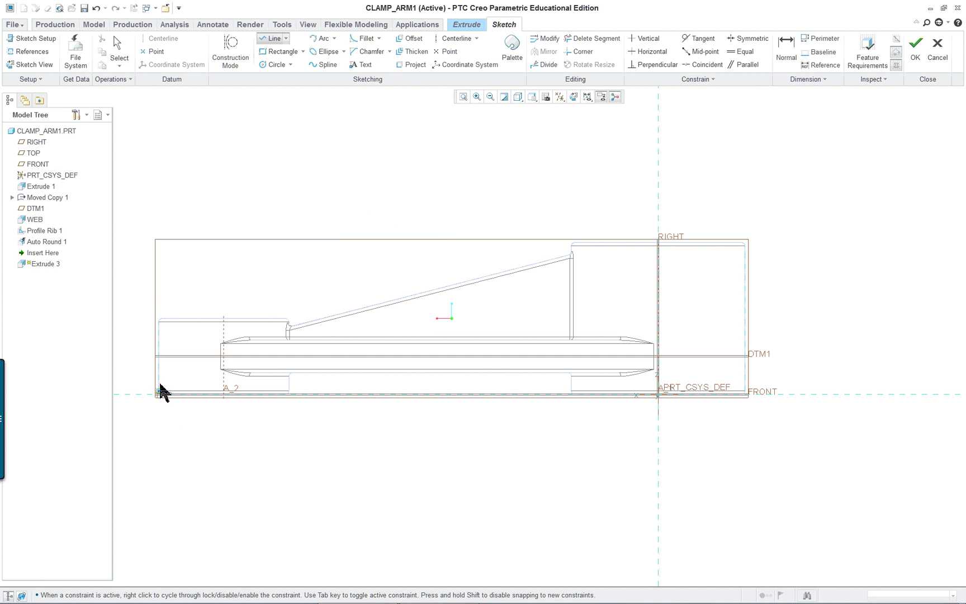
scroll(160, 391, "up", 5)
left_click(212, 326)
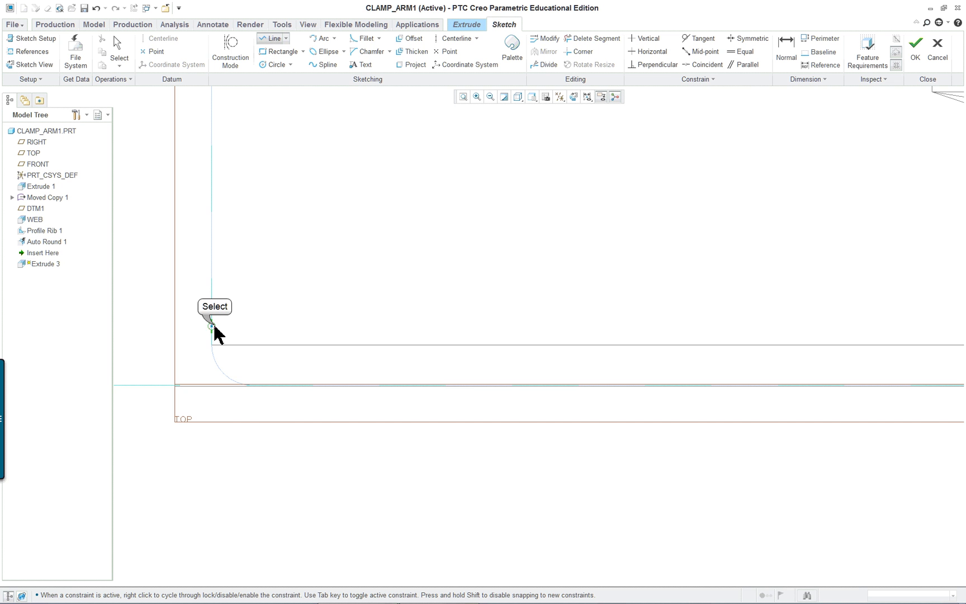
scroll(237, 334, "down", 5)
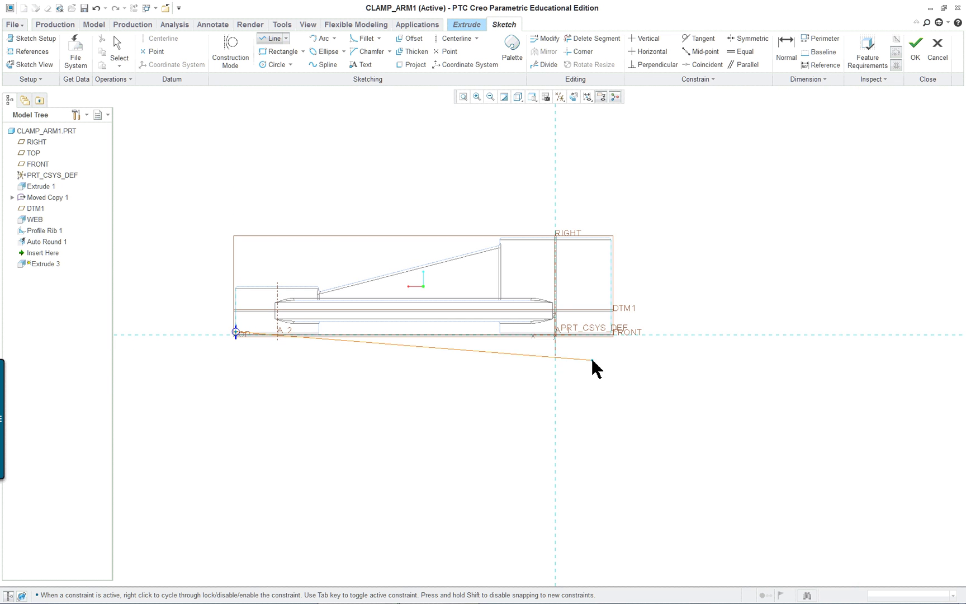
scroll(615, 346, "up", 5)
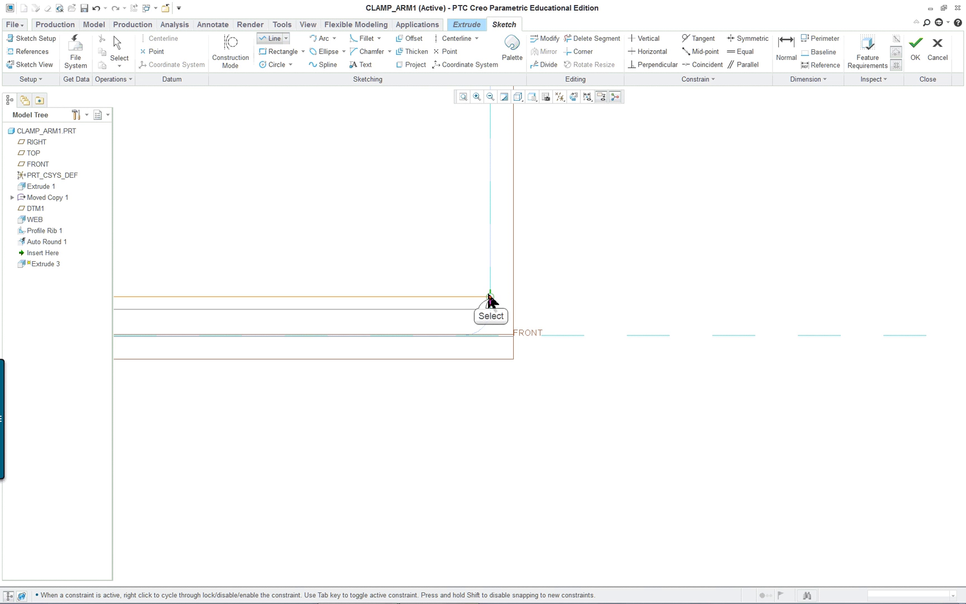
left_click(491, 296)
middle_click(602, 384)
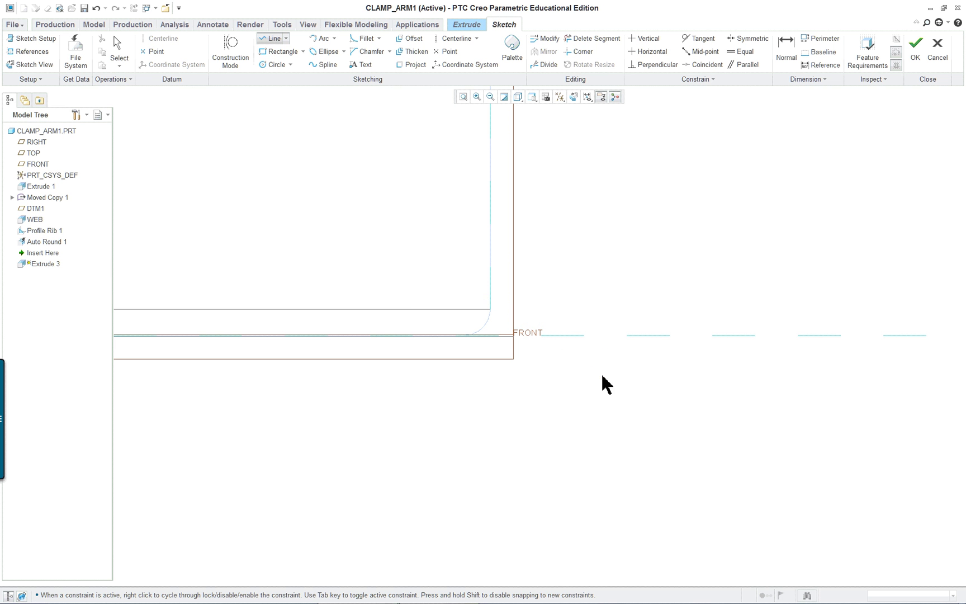
middle_click(564, 393)
Set the line's offset dimension from the TOP reference to 0.1
scroll(519, 445, "down", 3)
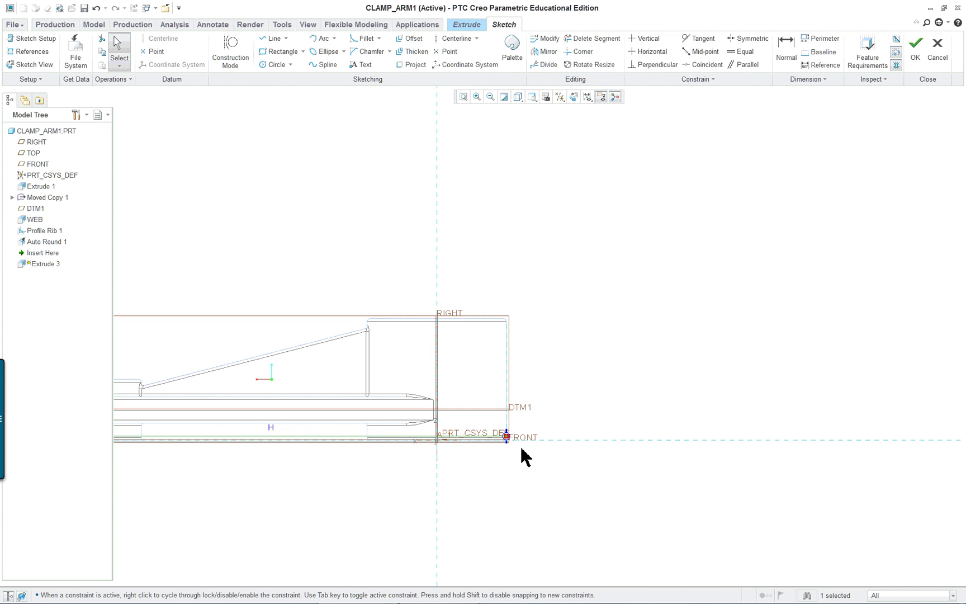
scroll(325, 513, "down", 2)
scroll(214, 503, "up", 5)
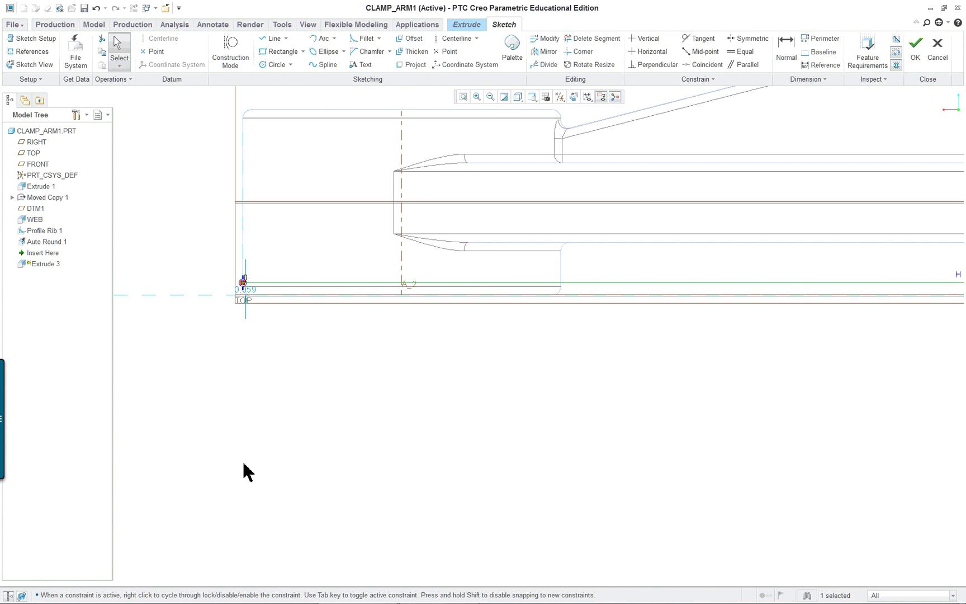
scroll(358, 360, "down", 2)
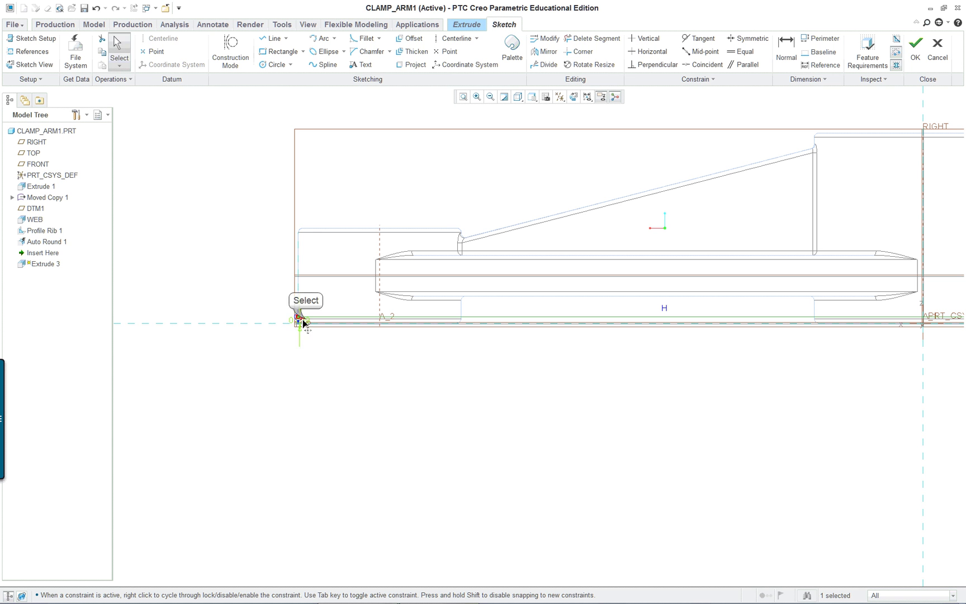
double_click(248, 355)
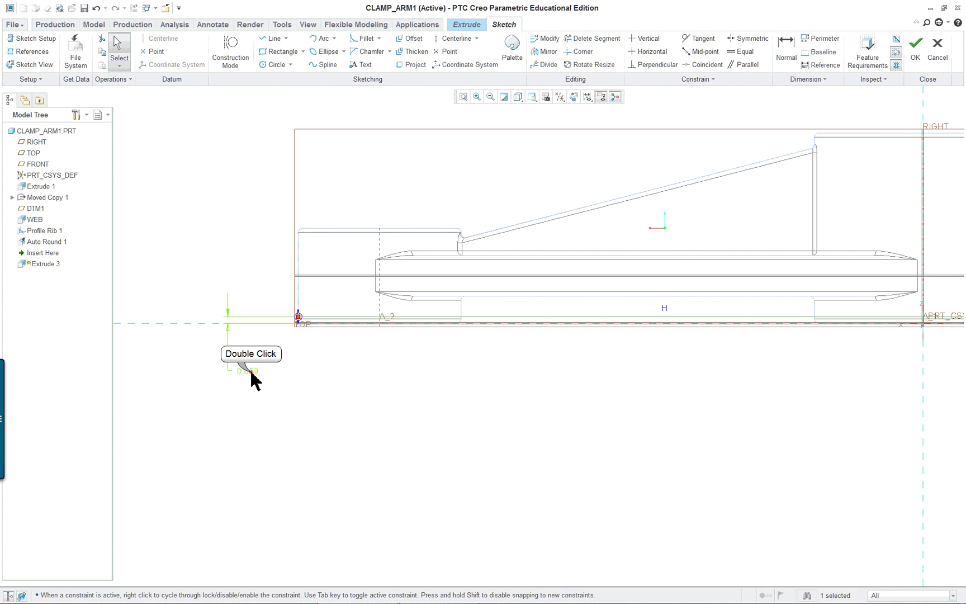
type("0.1")
key("Return")
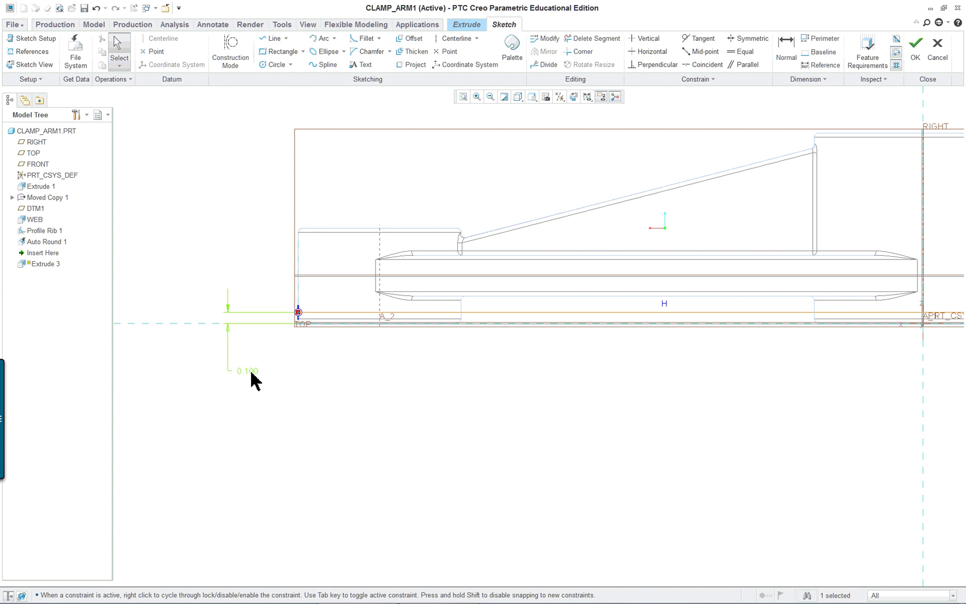
Switch to the standard 3-D view shown shaded with edges
key("ctrl+d")
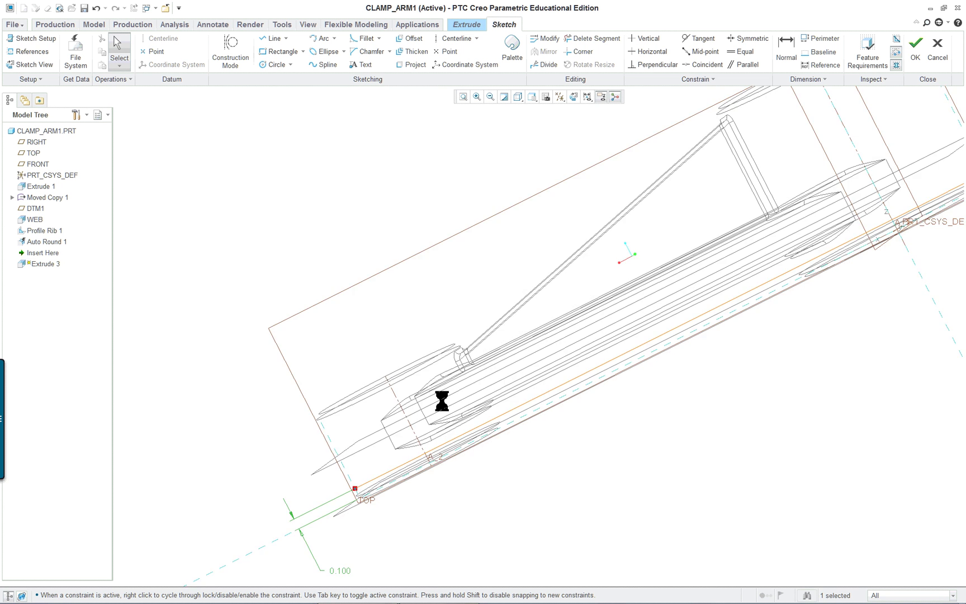
left_click(519, 97)
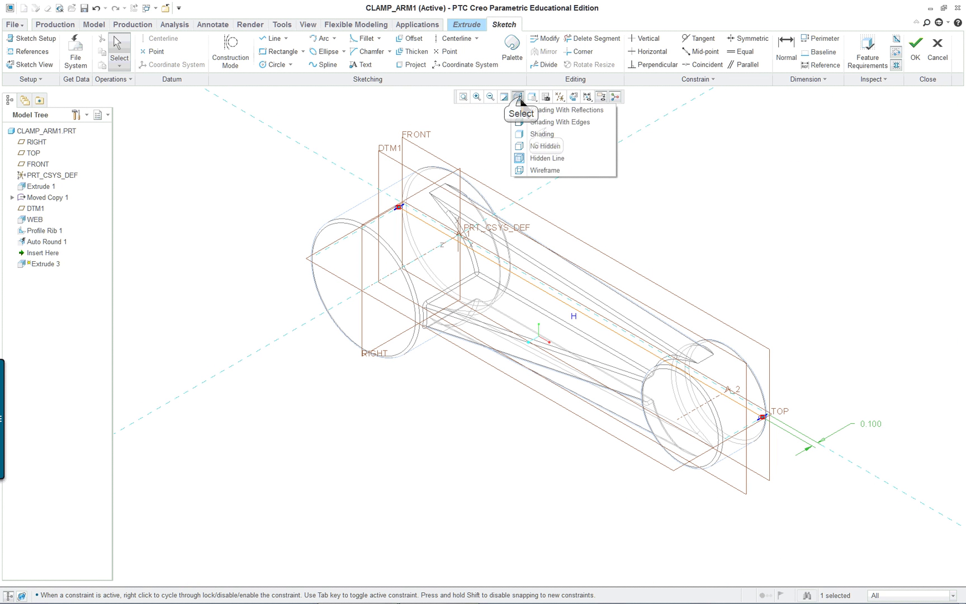
left_click(546, 127)
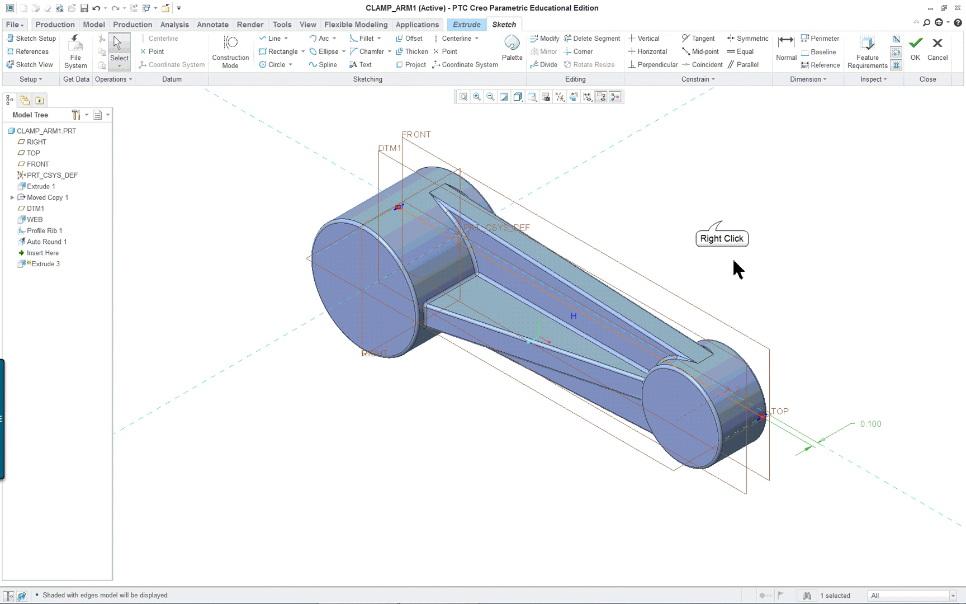
right_click(722, 225)
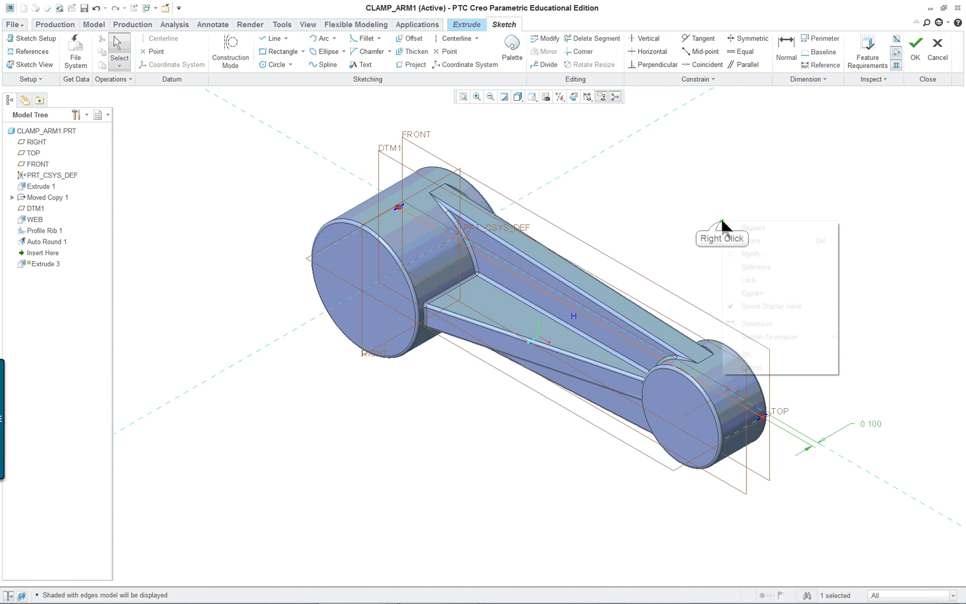
Finish the sketch and flip which side of the line is cut away
left_click(765, 357)
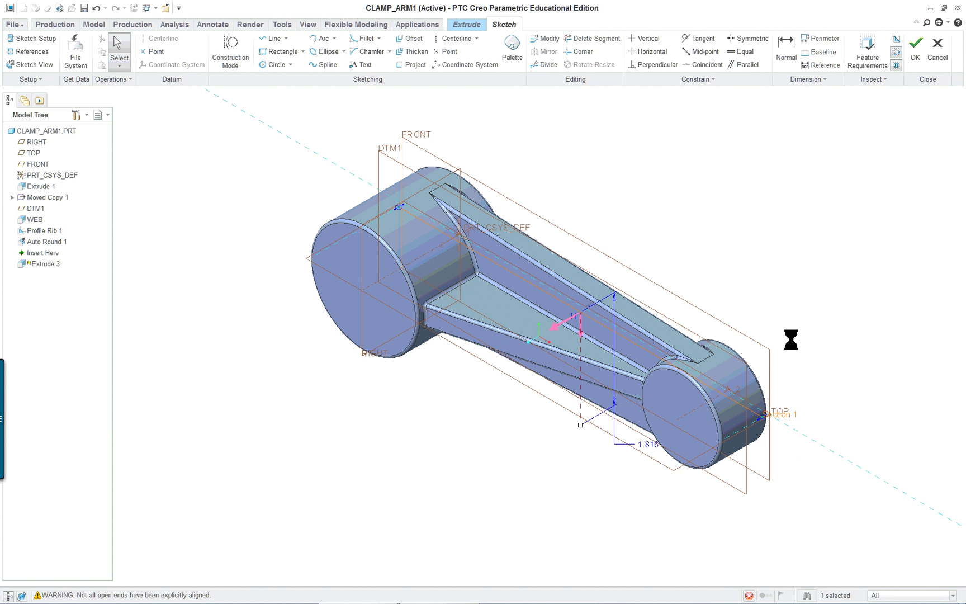
middle_click_drag(788, 337, 675, 286)
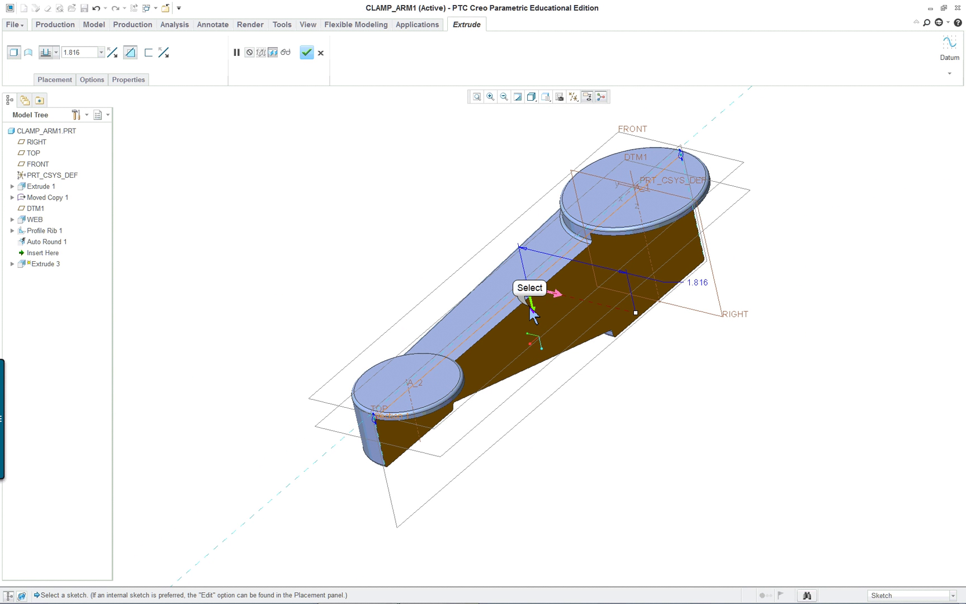
left_click(531, 304)
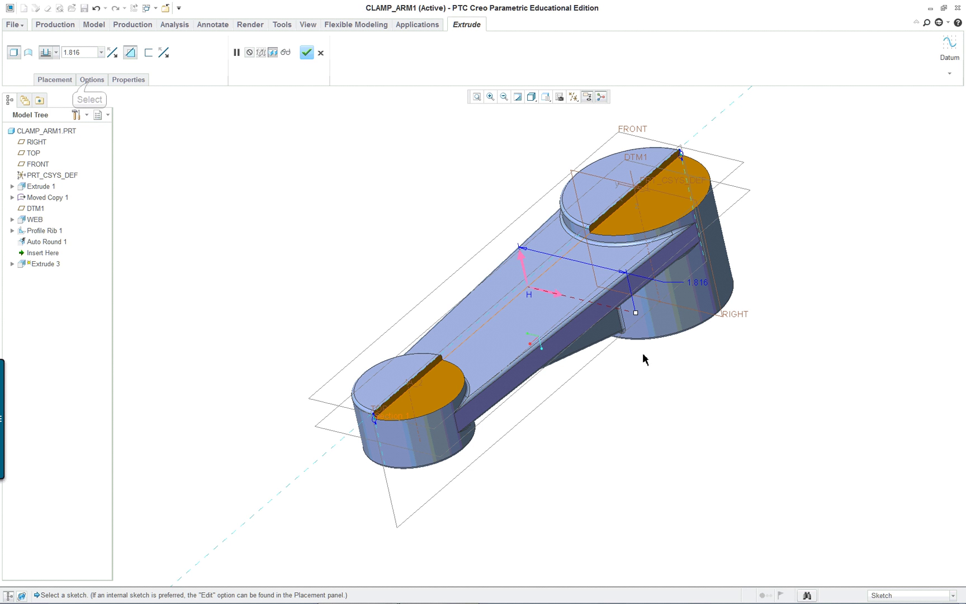
Set both Side 1 and Side 2 depth to Through All and apply the cut
left_click(89, 81)
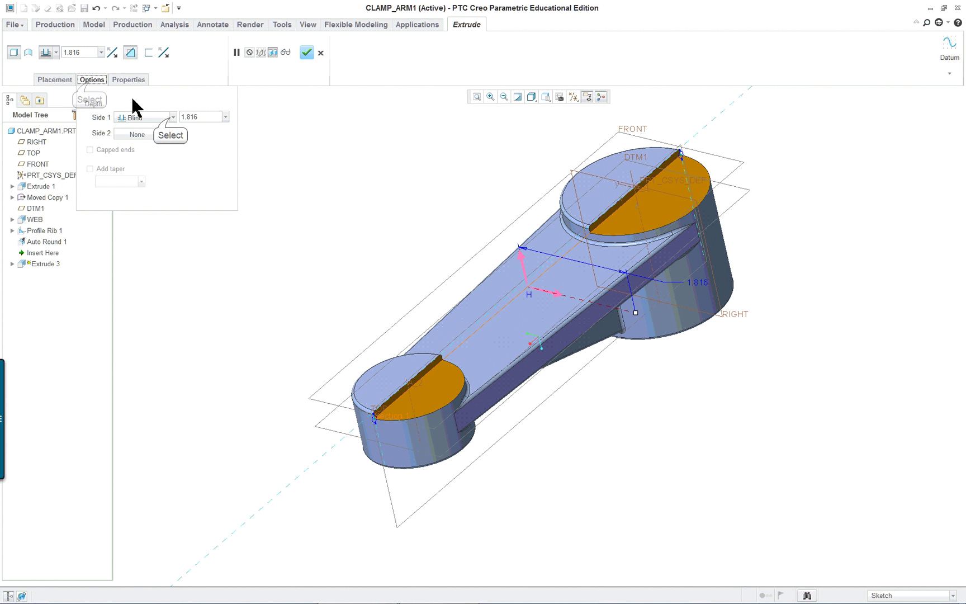
left_click(171, 117)
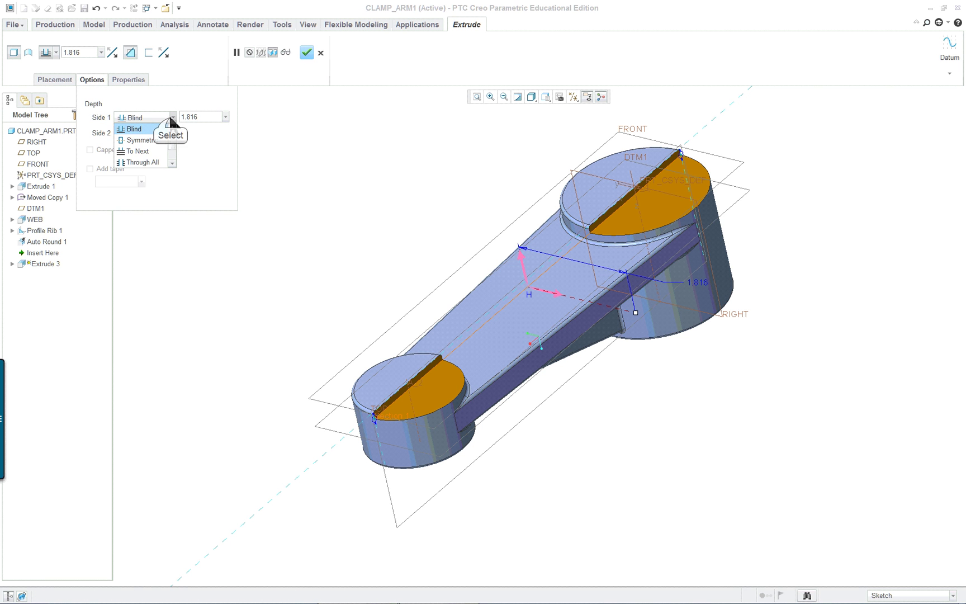
left_click(154, 161)
left_click(134, 134)
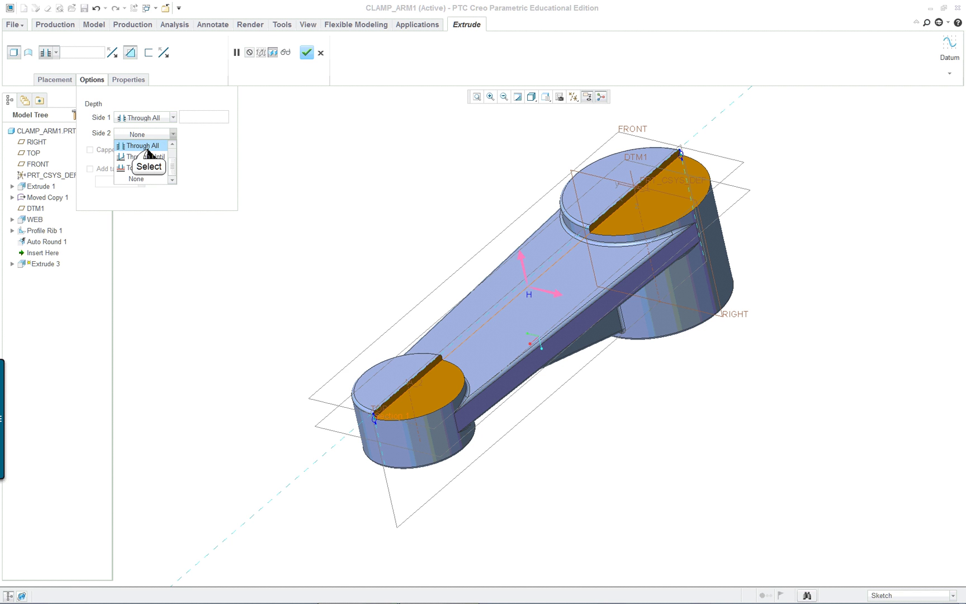
left_click(149, 146)
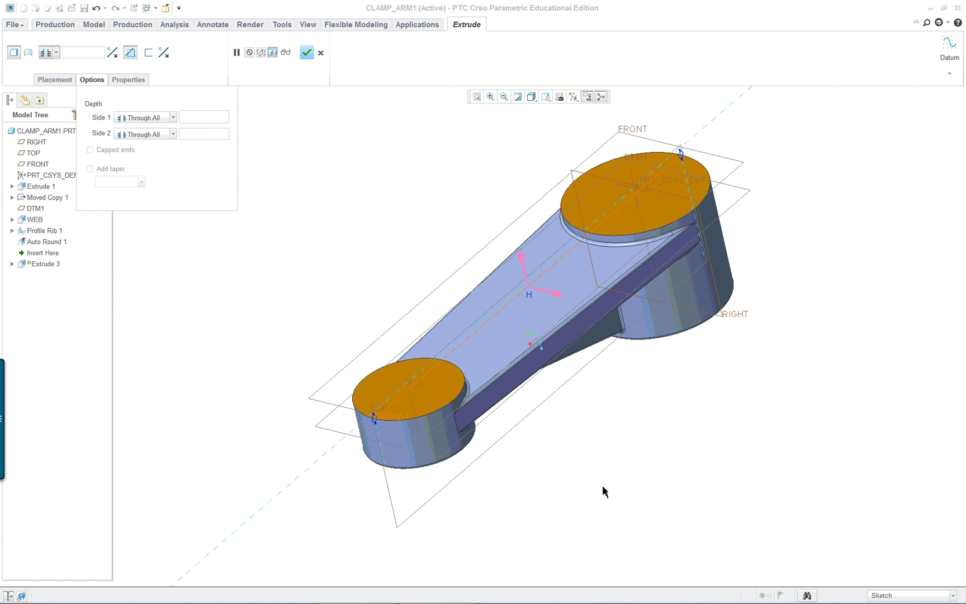
middle_click_drag(603, 490, 693, 461)
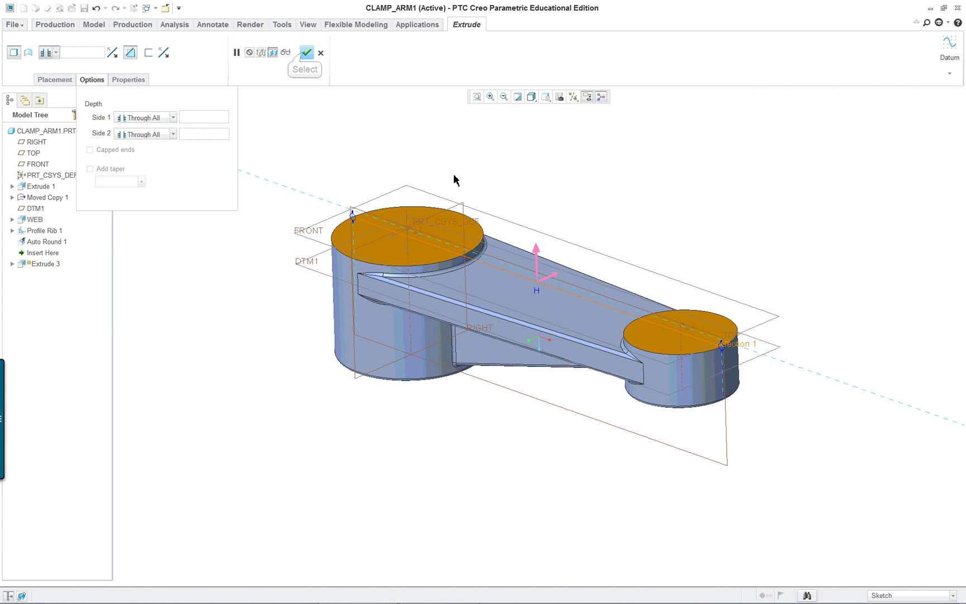
left_click(307, 54)
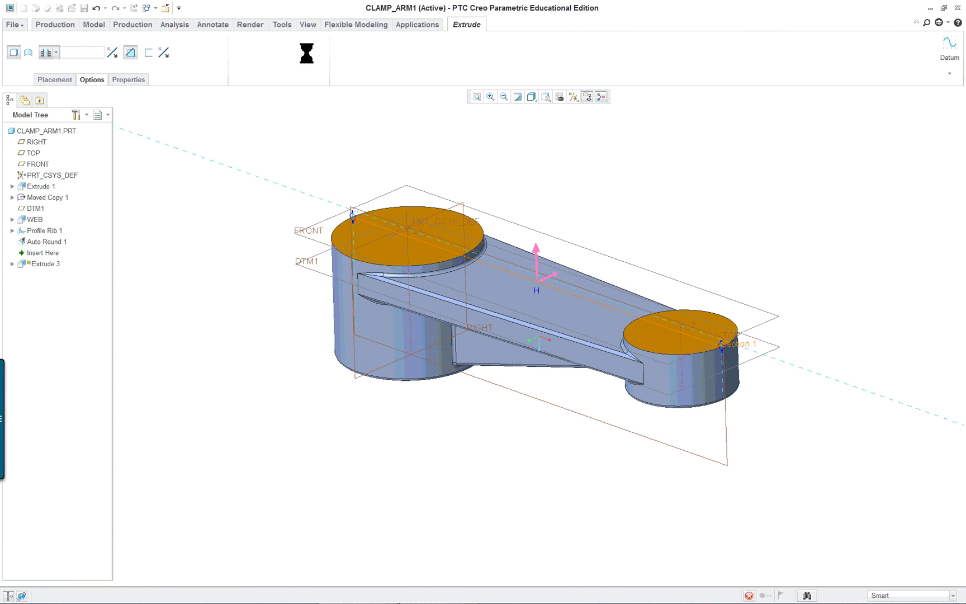
Select the machined top face left by the Extrude 3 cut
left_click(617, 163)
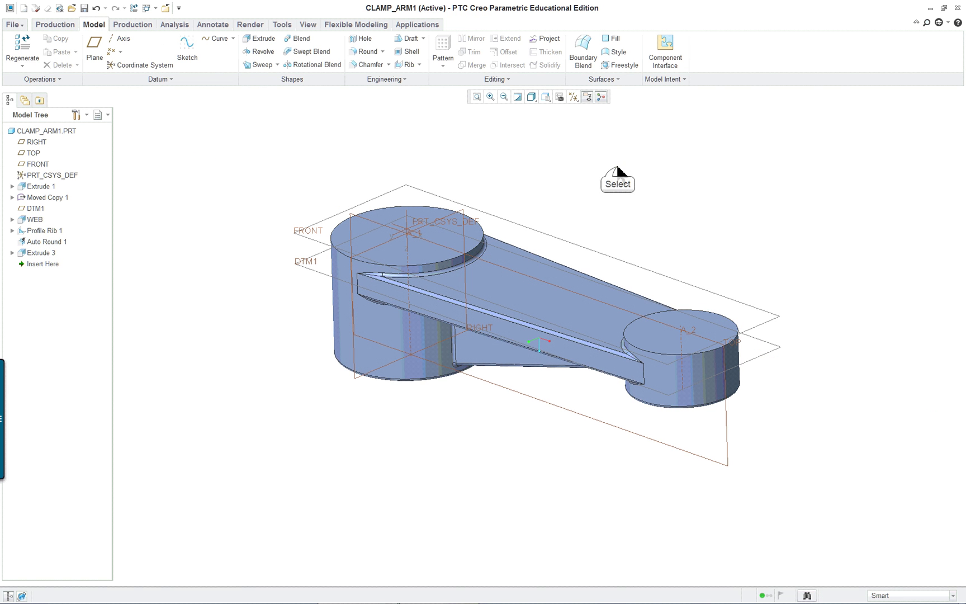
scroll(692, 196, "up", 1)
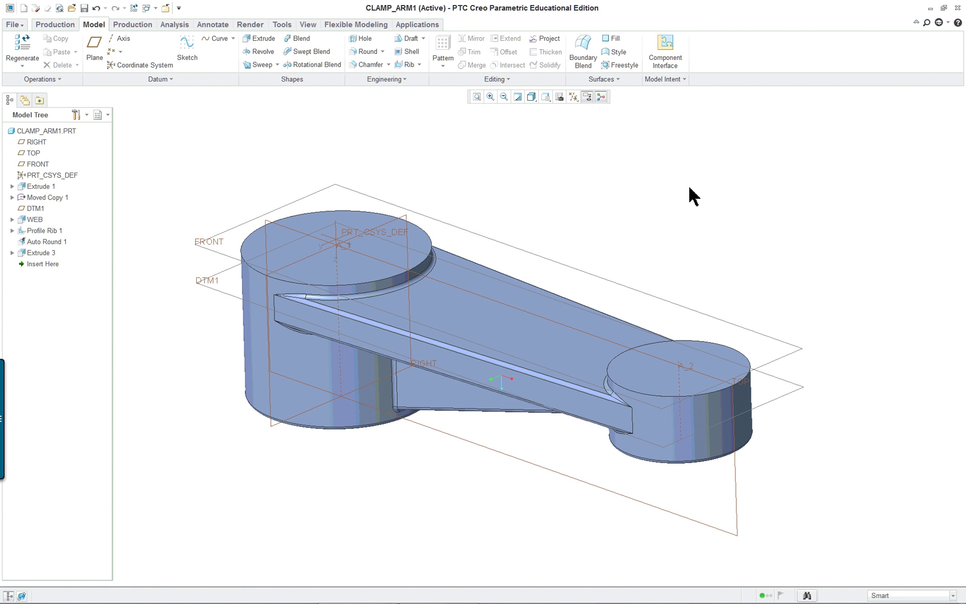
left_click(319, 276)
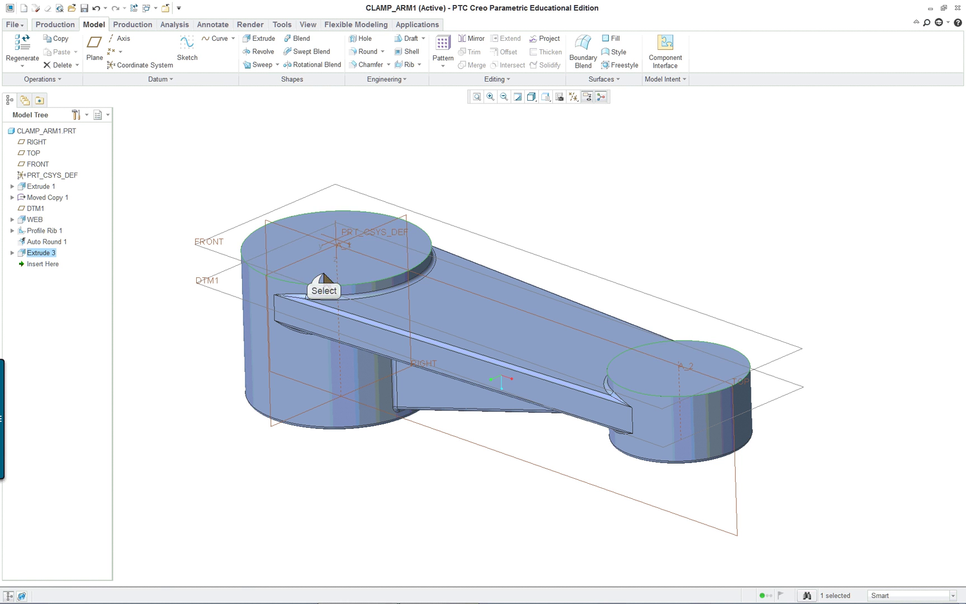
left_click(412, 257)
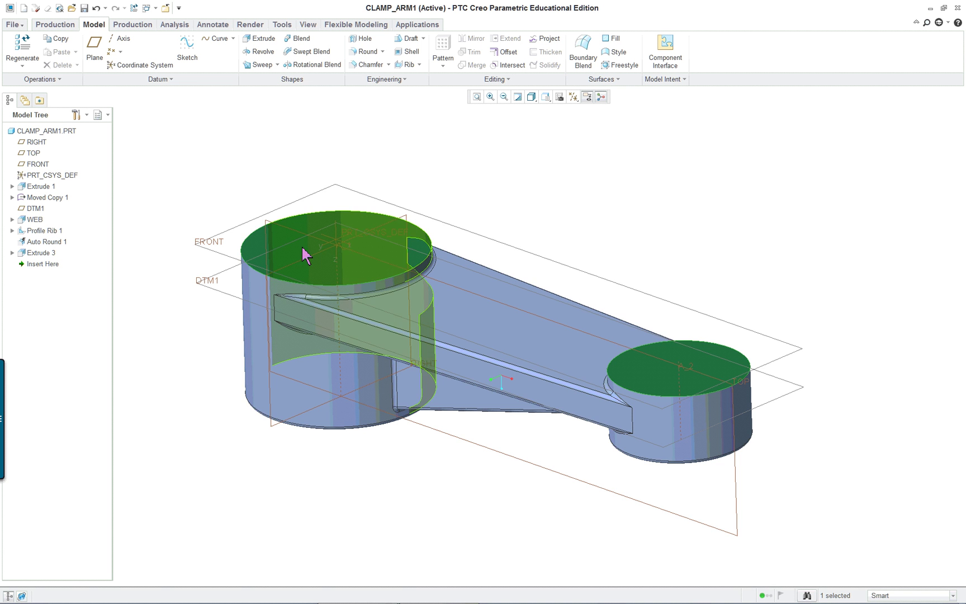
middle_click_drag(623, 270, 638, 241)
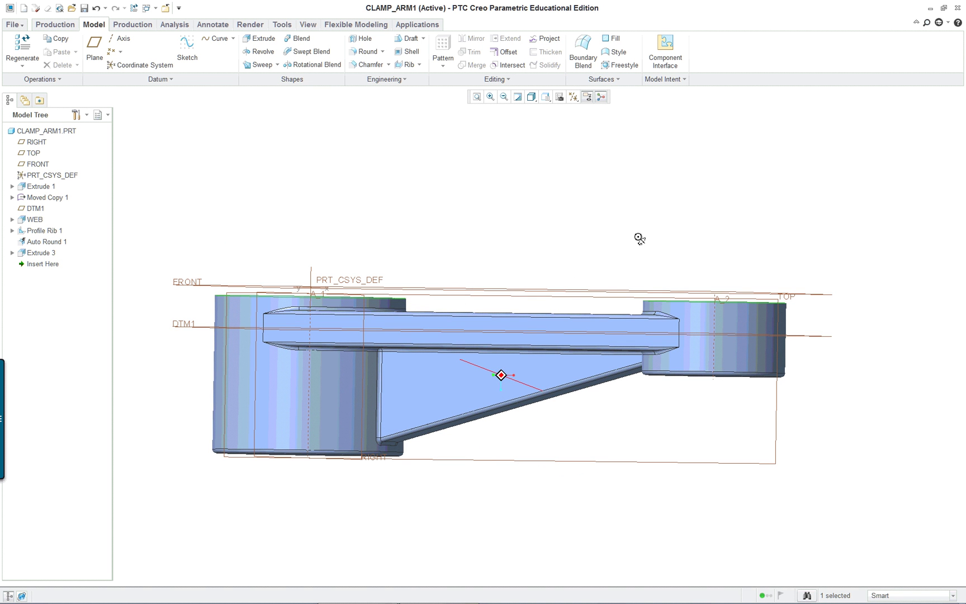
middle_click_drag(640, 239, 626, 270)
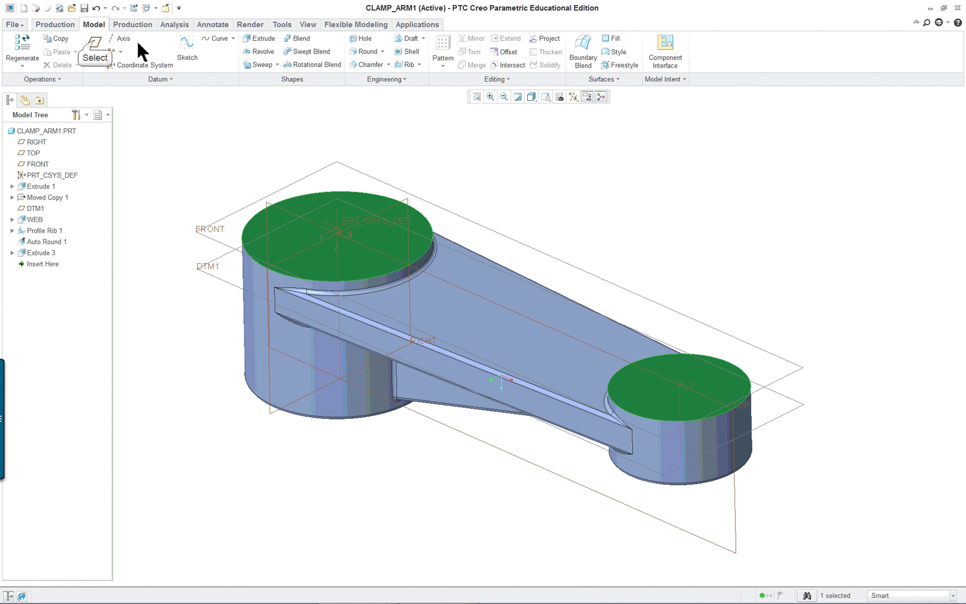
Create datum plane DTM2 constrained Through surface Surf:F15
left_click(95, 47)
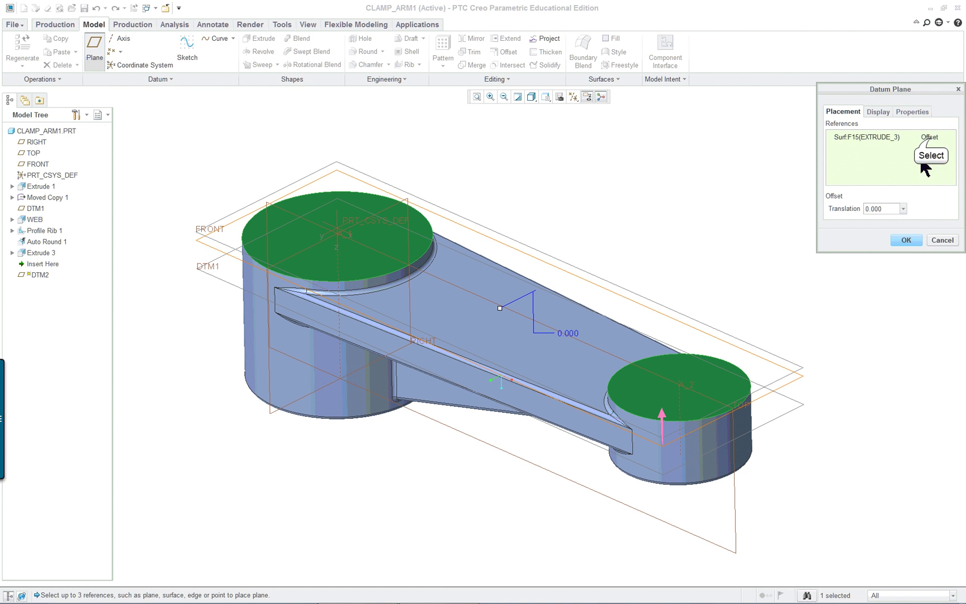
left_click(946, 138)
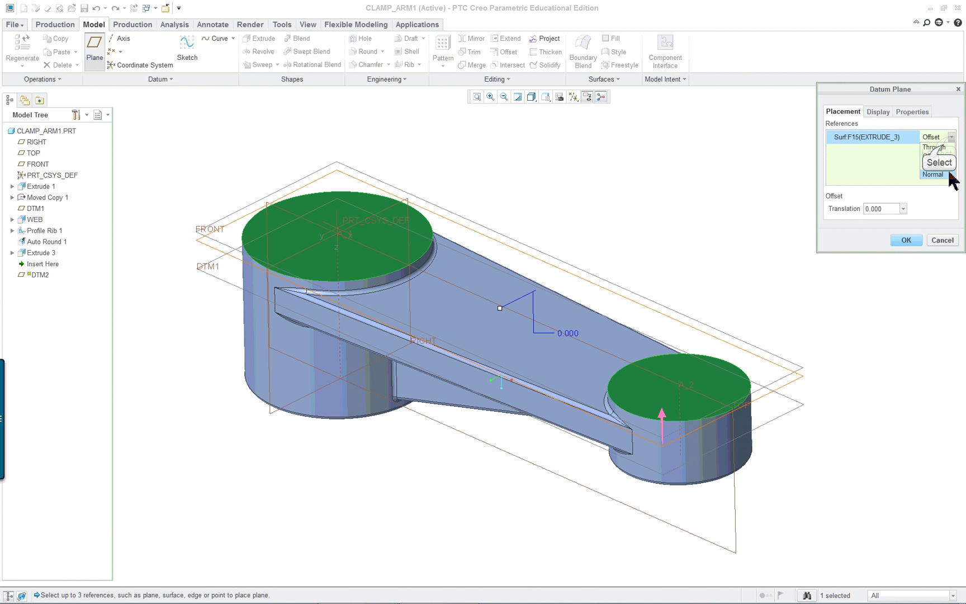
left_click(939, 151)
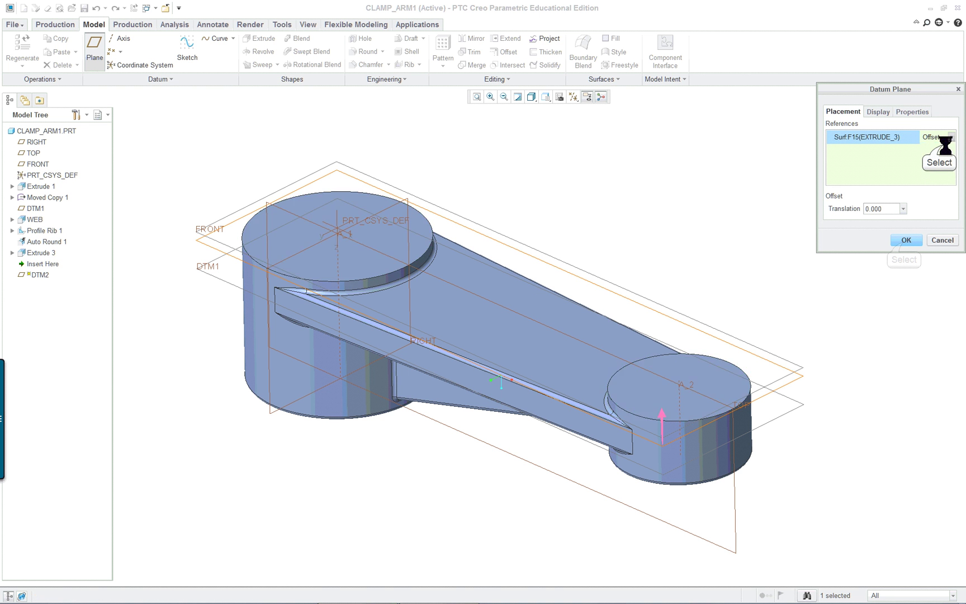
left_click(905, 241)
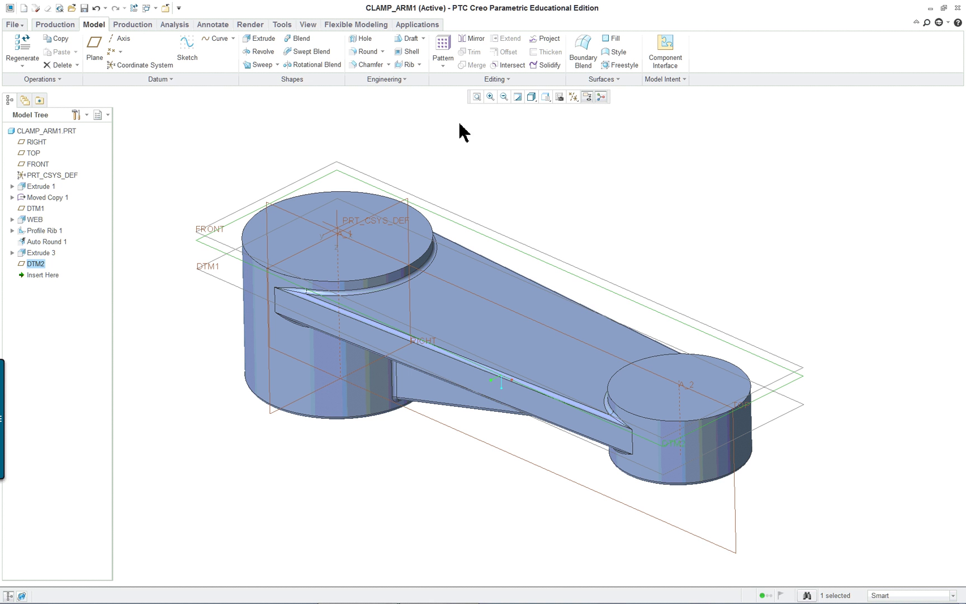
Rename DTM2 to A in its Properties and display it as a datum feature tag
right_click(511, 138)
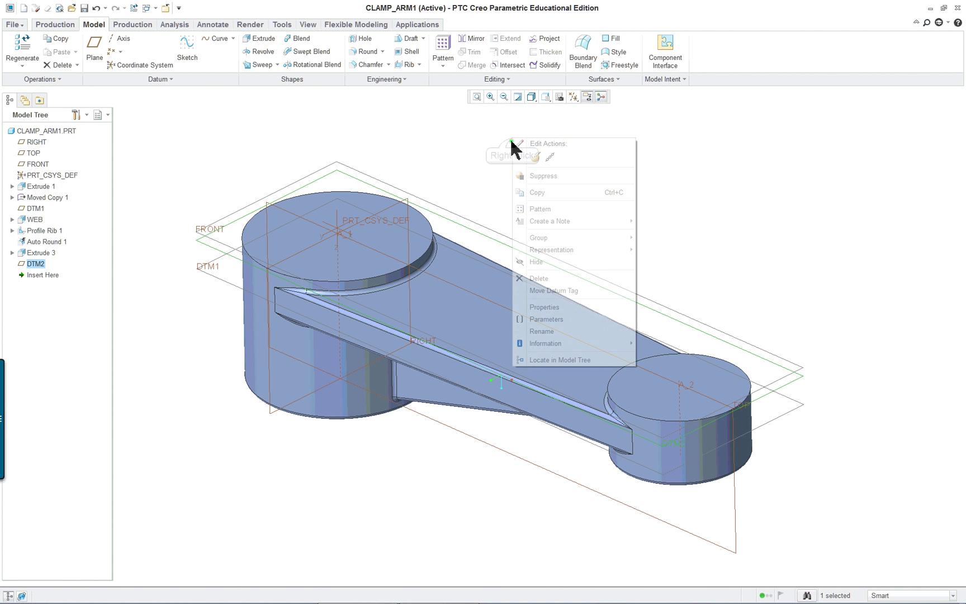
left_click(563, 312)
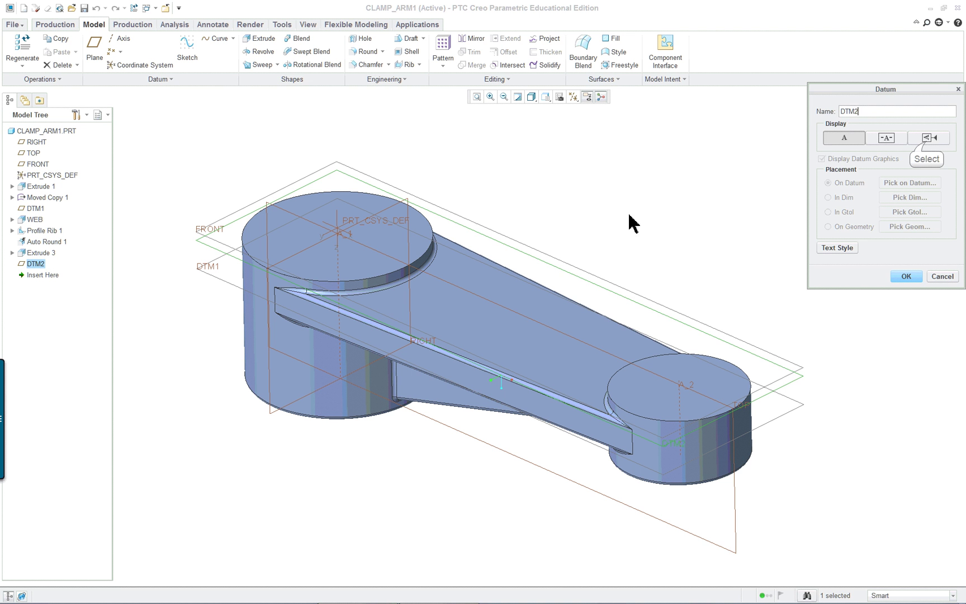
double_click(851, 111)
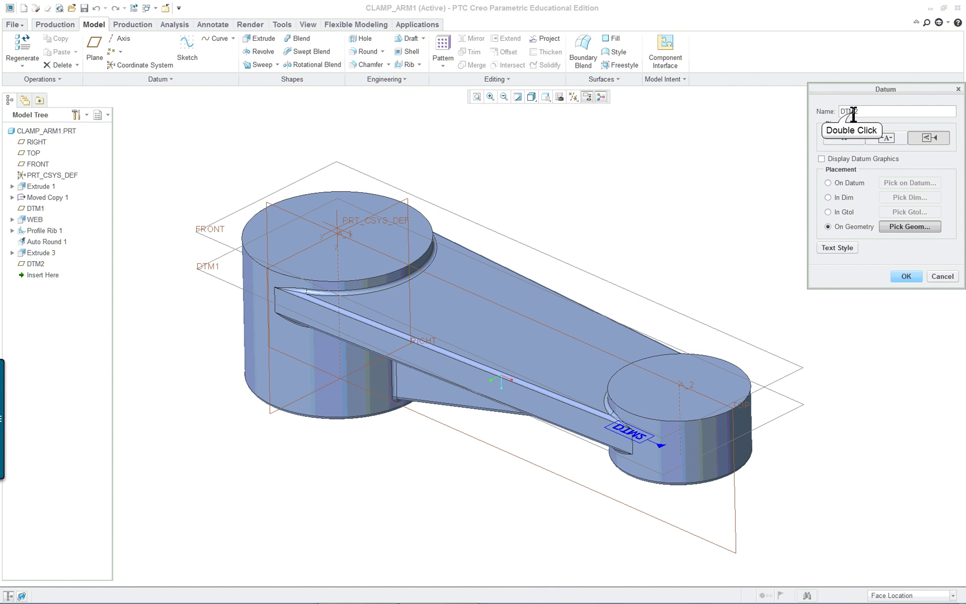
type("a")
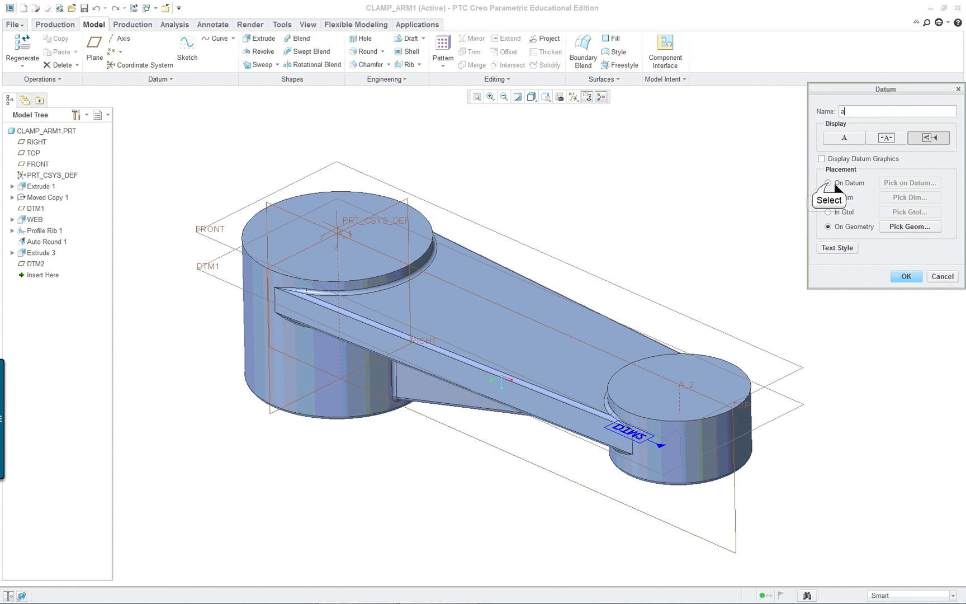
left_click(906, 276)
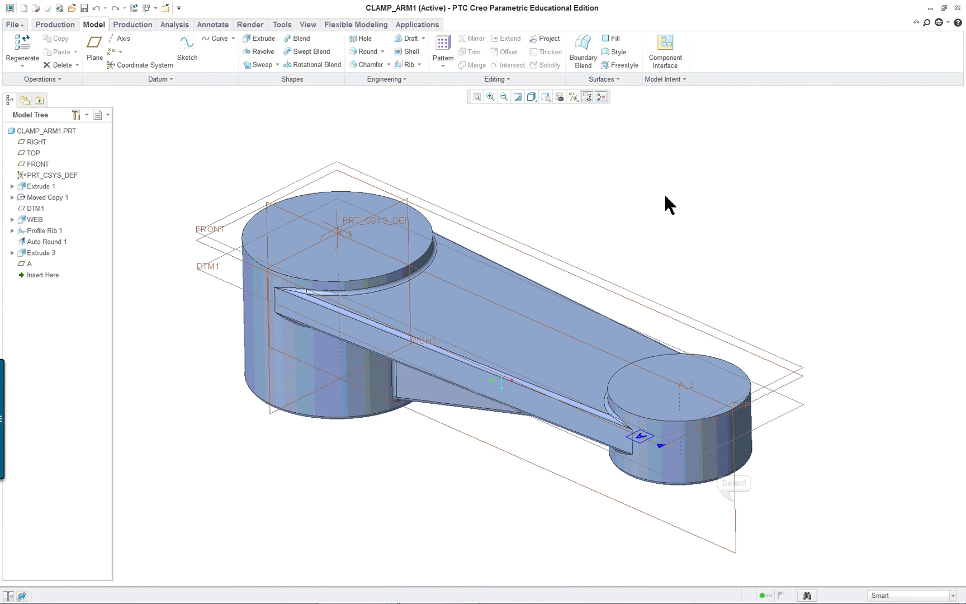
Rename the TOP plane to B and tag it as a datum feature placed On Datum
left_click(735, 448)
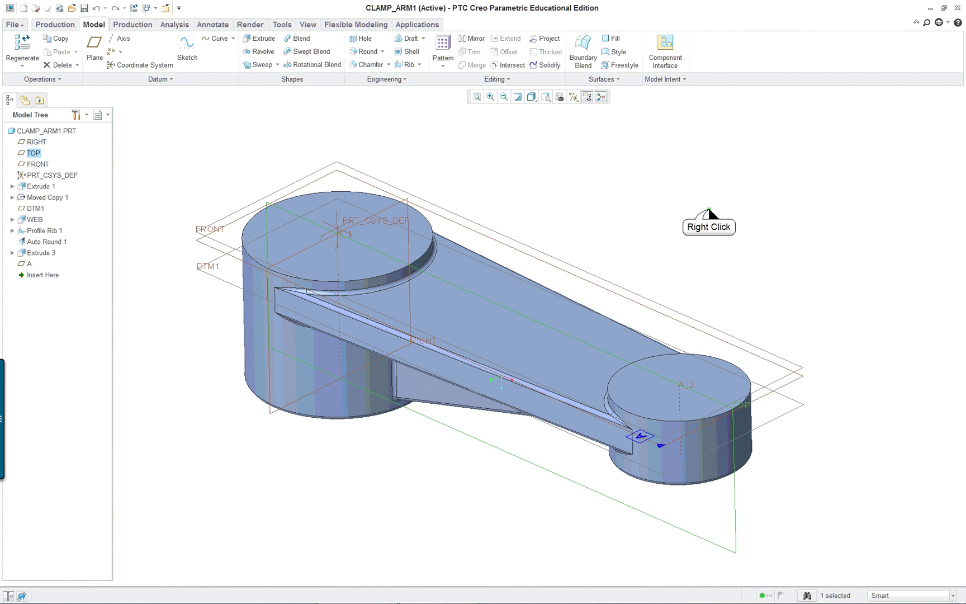
right_click(710, 234)
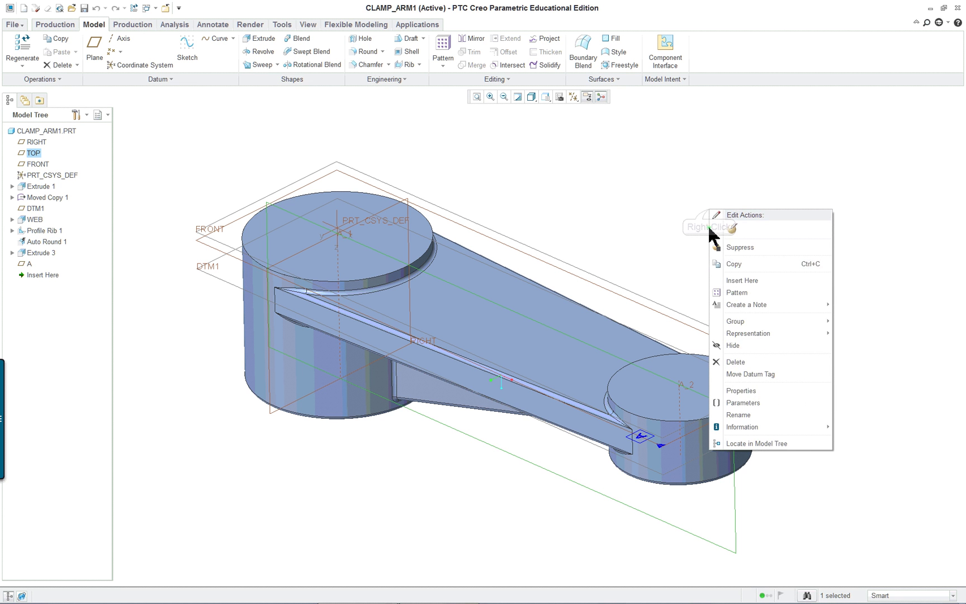
left_click(744, 392)
double_click(854, 114)
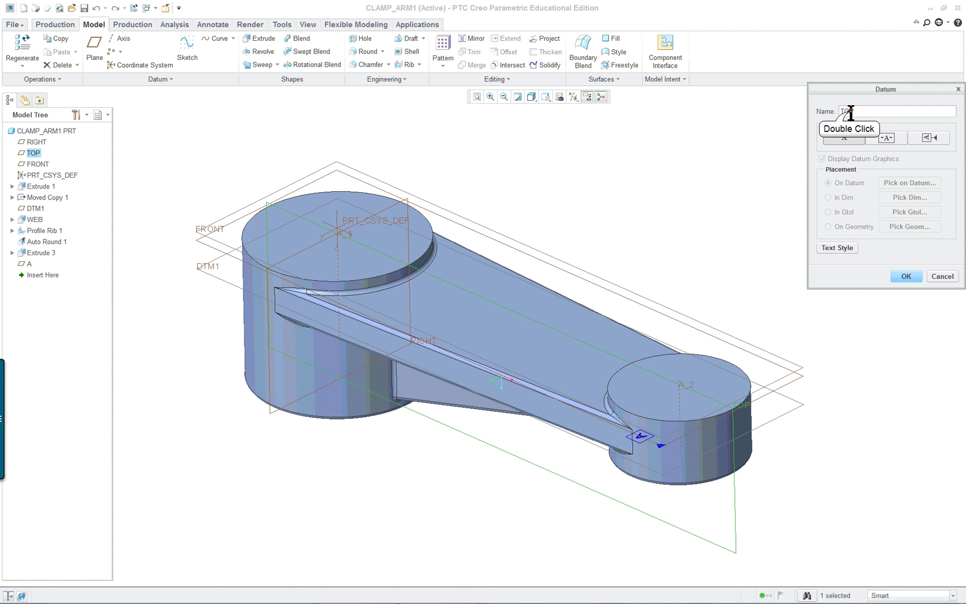
type("b")
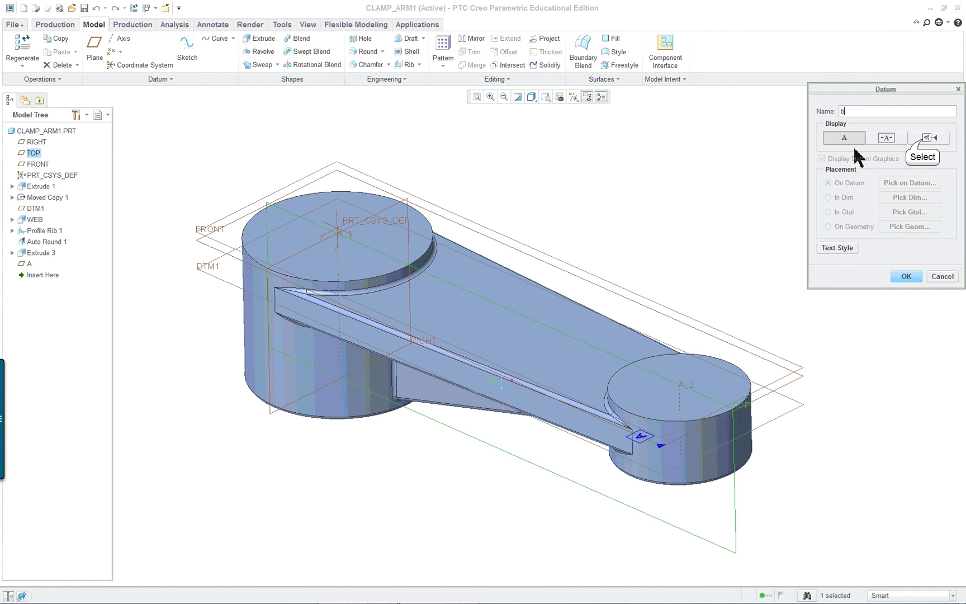
left_click(927, 138)
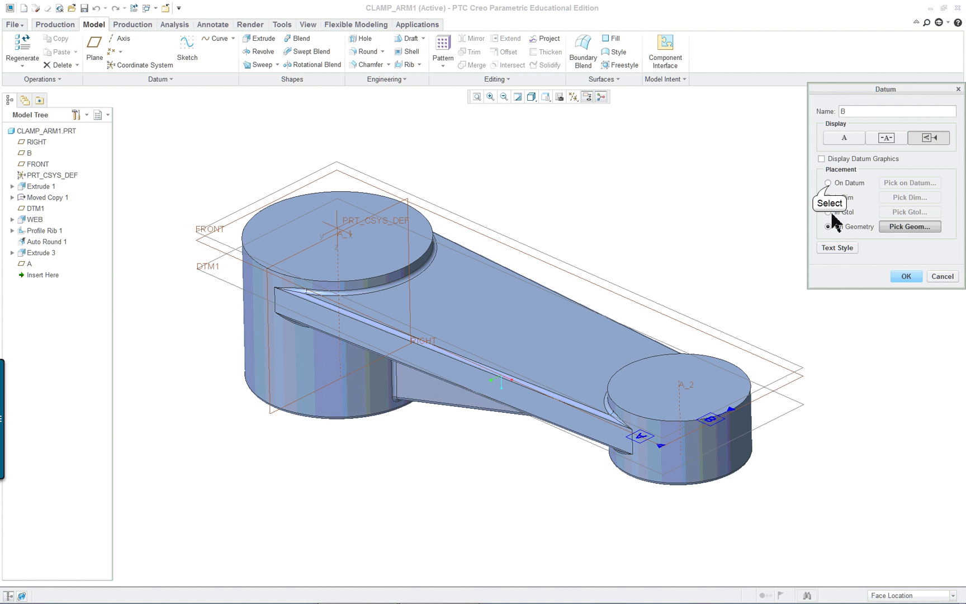
left_click(827, 182)
left_click(892, 278)
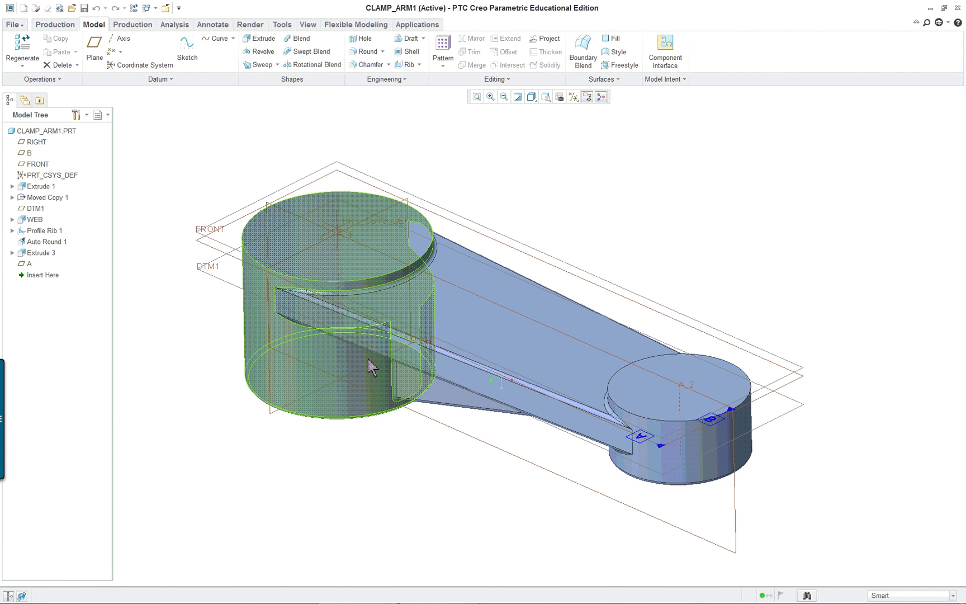
Rename the RIGHT plane to C and tag it as a datum feature placed On Datum
left_click(270, 380)
right_click(661, 142)
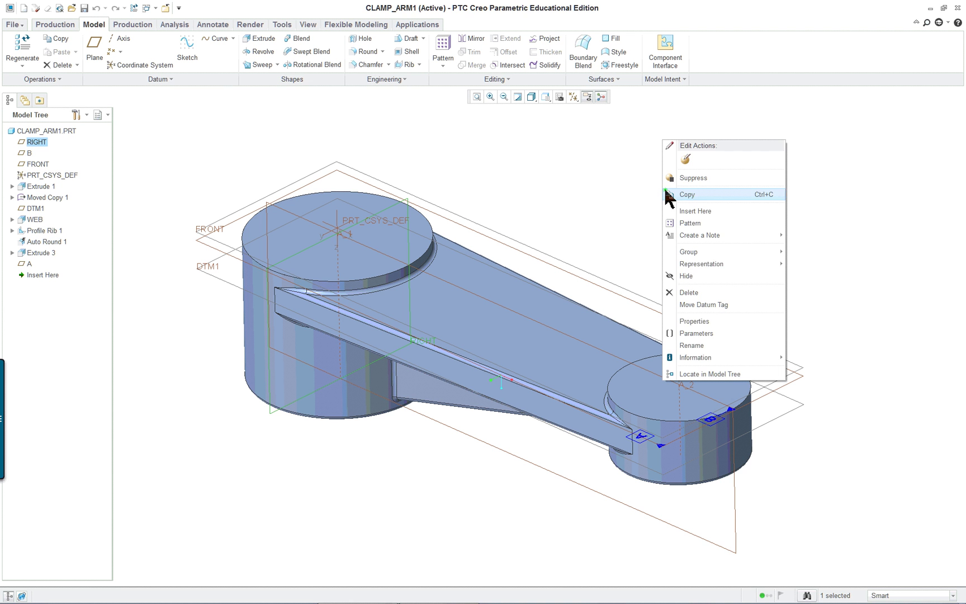
left_click(694, 321)
double_click(852, 112)
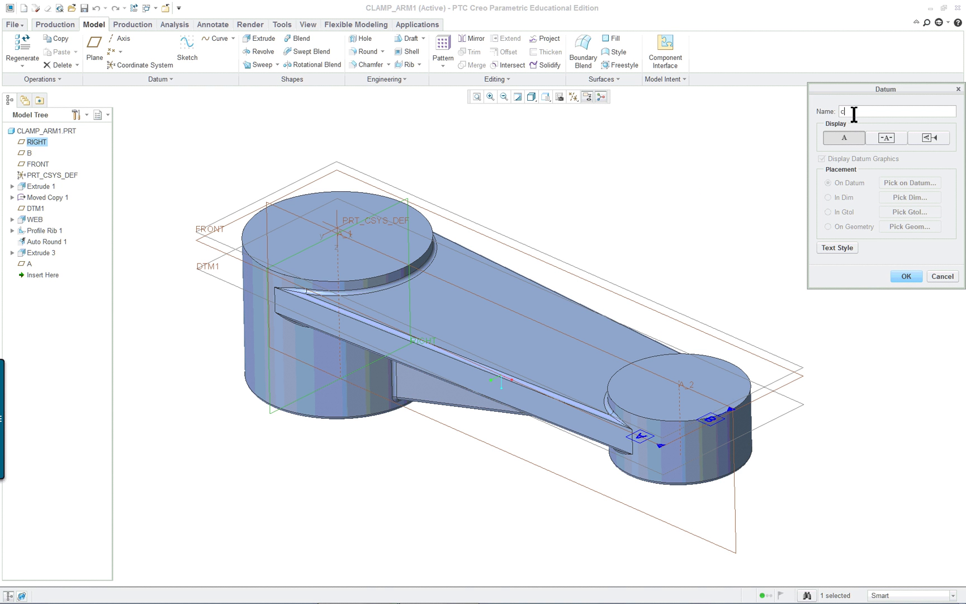
left_click(918, 138)
left_click(854, 226)
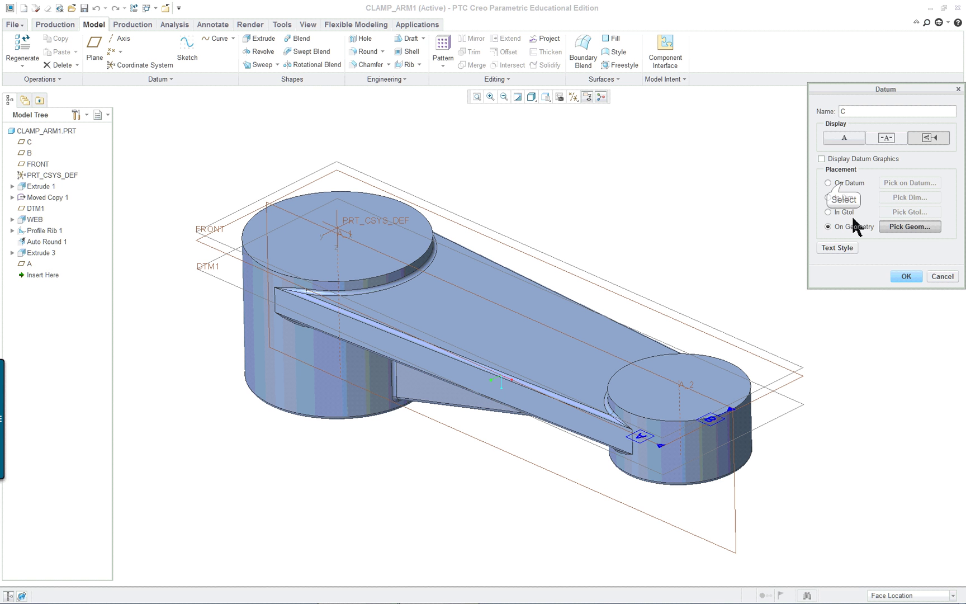
left_click(841, 182)
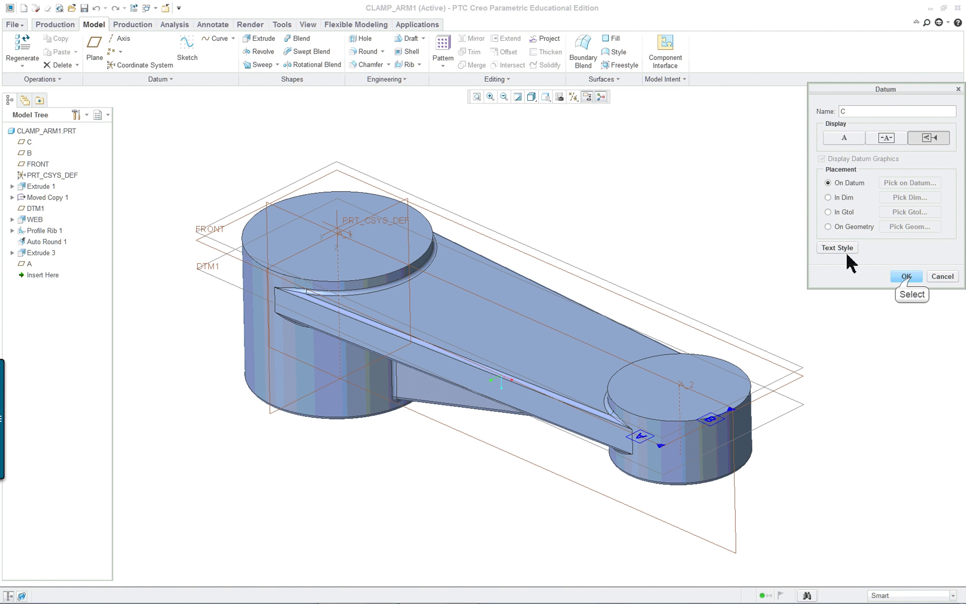
left_click(908, 276)
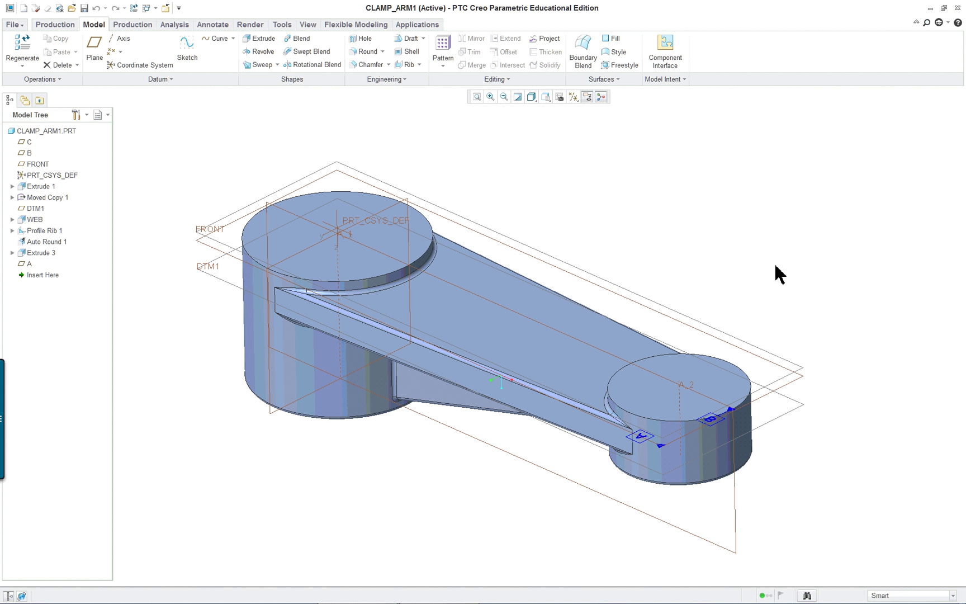
Turn off display of all datum types in the Datum Display Filters
mouse_move(687, 295)
middle_mouse_down()
mouse_move(716, 224)
mouse_move(672, 166)
mouse_move(701, 218)
mouse_move(718, 199)
mouse_move(684, 181)
mouse_move(694, 207)
mouse_move(685, 210)
middle_mouse_up()
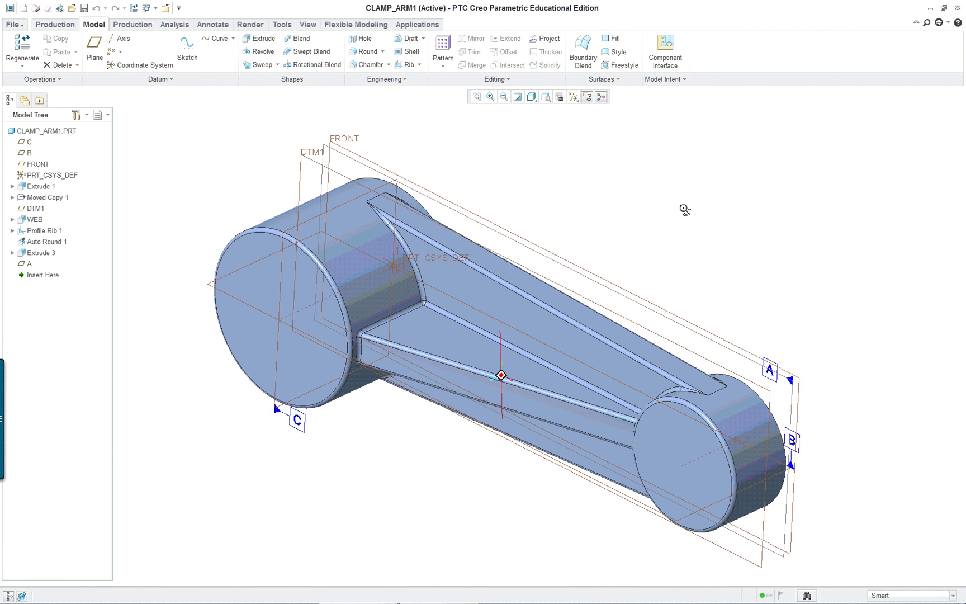
left_click(573, 97)
left_click(600, 116)
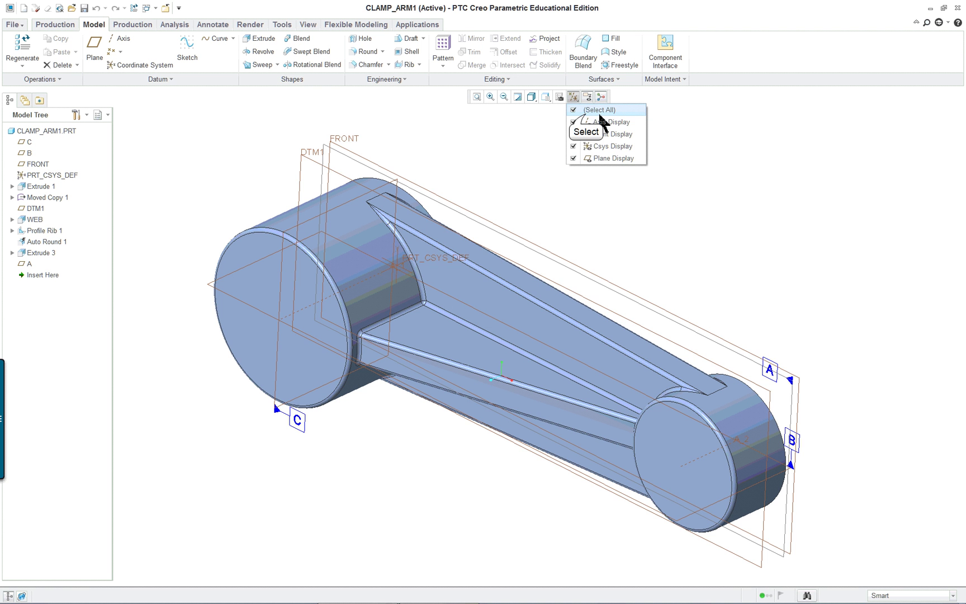
left_click(673, 227)
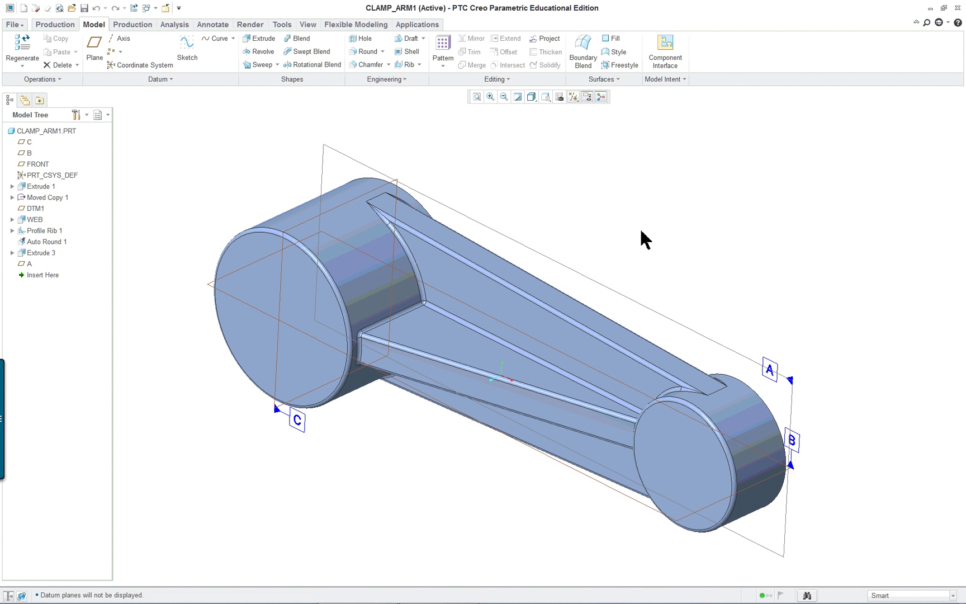
mouse_move(605, 236)
middle_mouse_down()
mouse_move(592, 241)
mouse_move(649, 191)
mouse_move(589, 214)
middle_mouse_up()
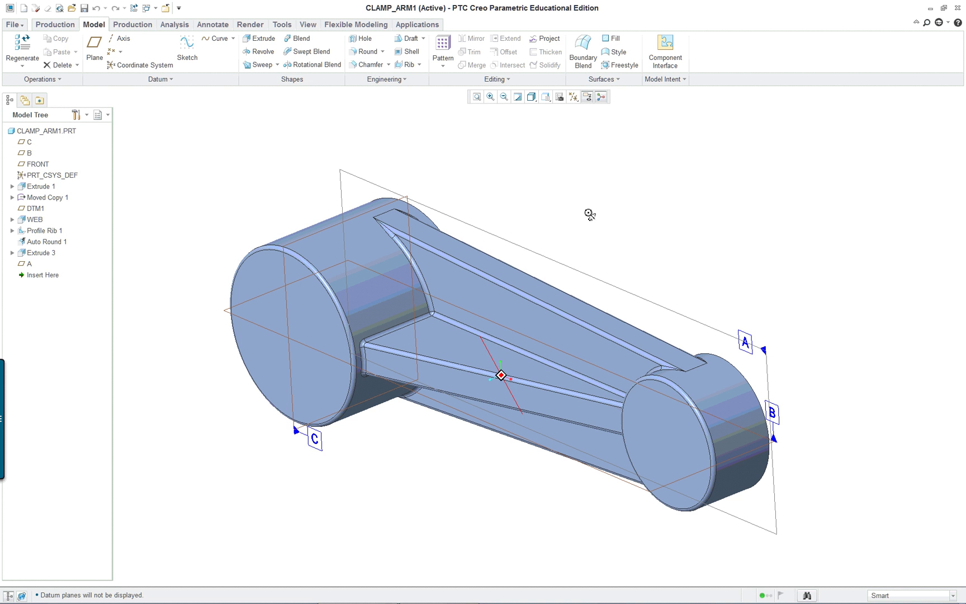
Turn Plane Display and Axis Display back on
left_click(573, 97)
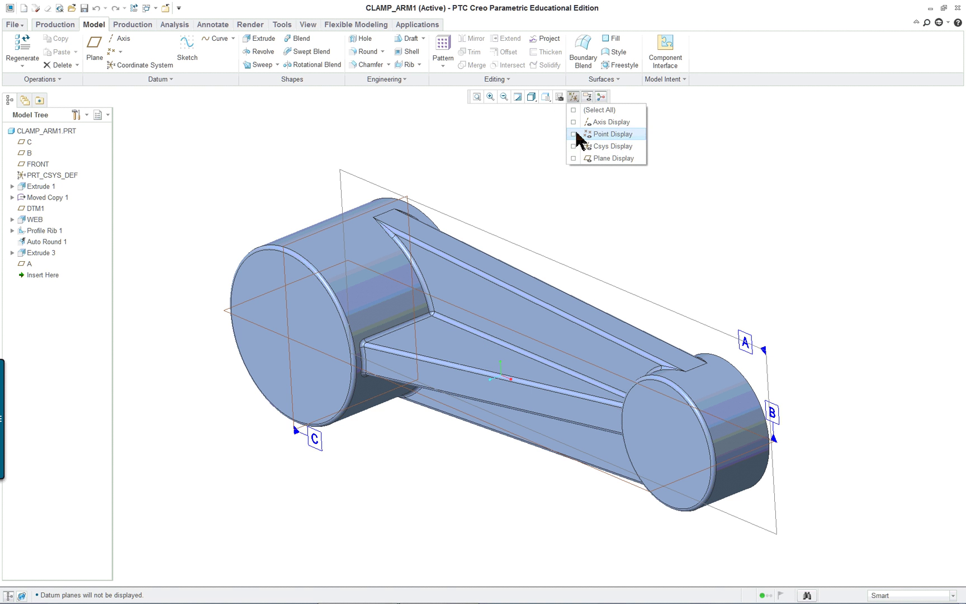
left_click(573, 158)
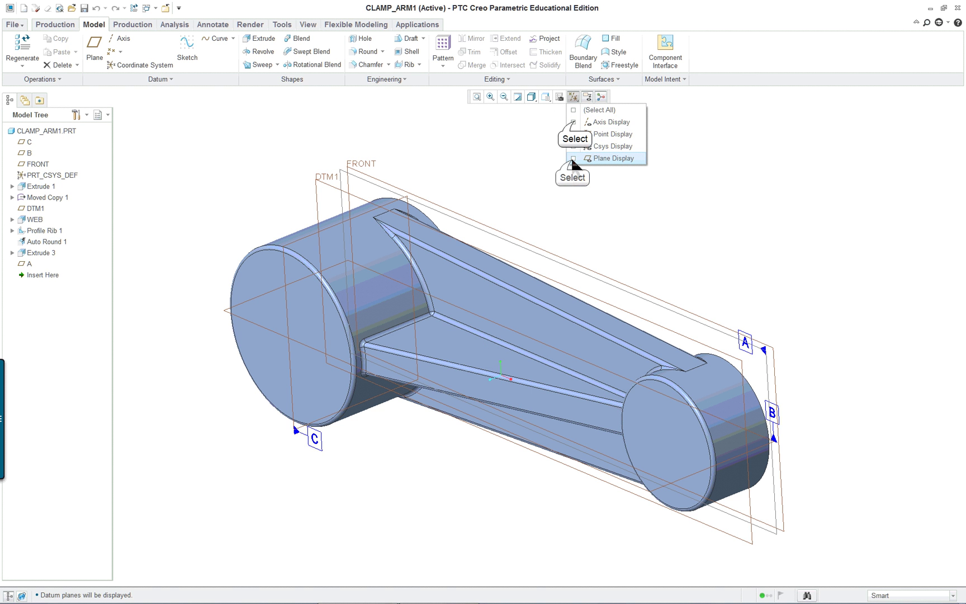
left_click(573, 122)
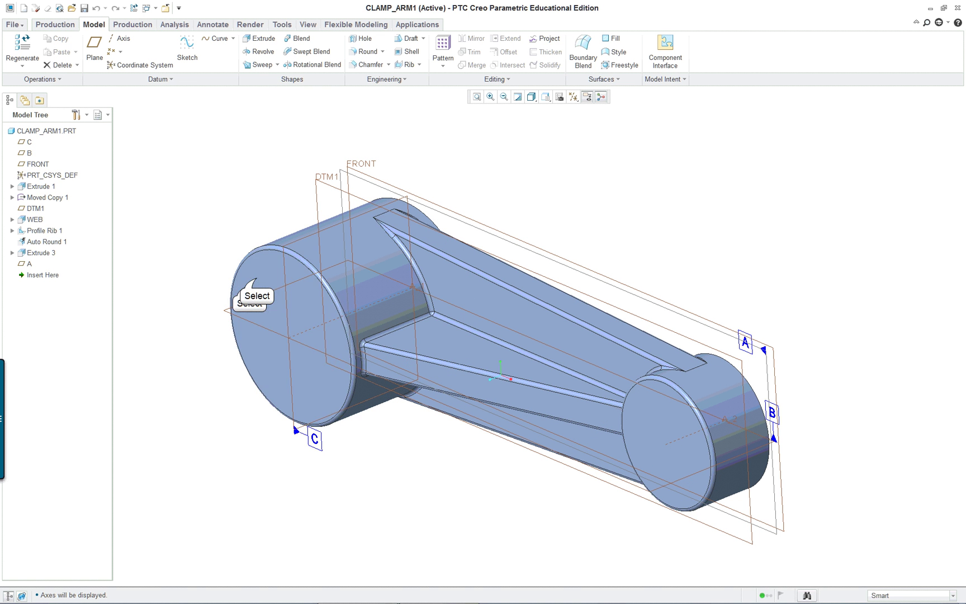
left_click(237, 298)
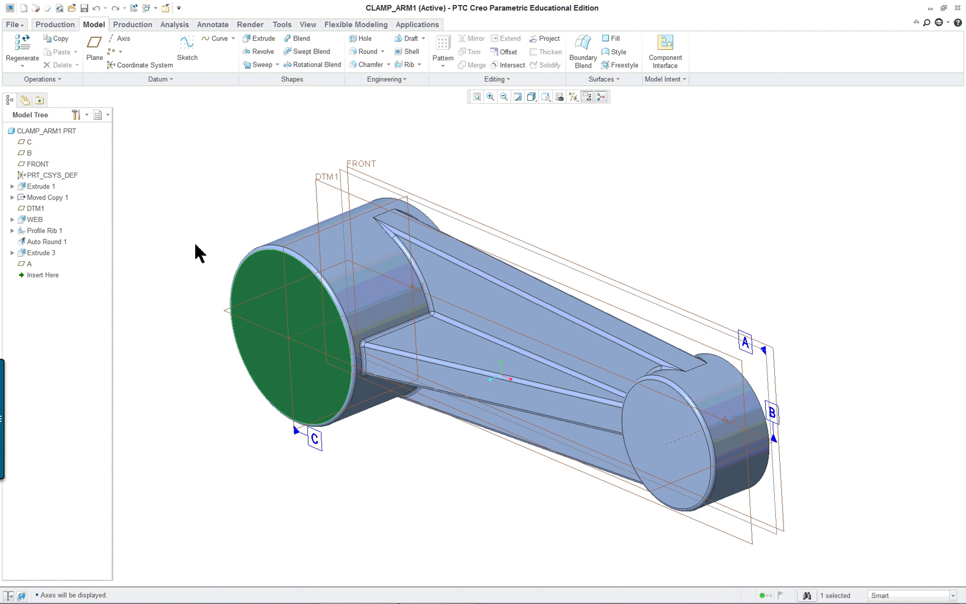
Regenerate the part with Ctrl+G so the edited Extrude 1 dimensions are applied
left_click(614, 190)
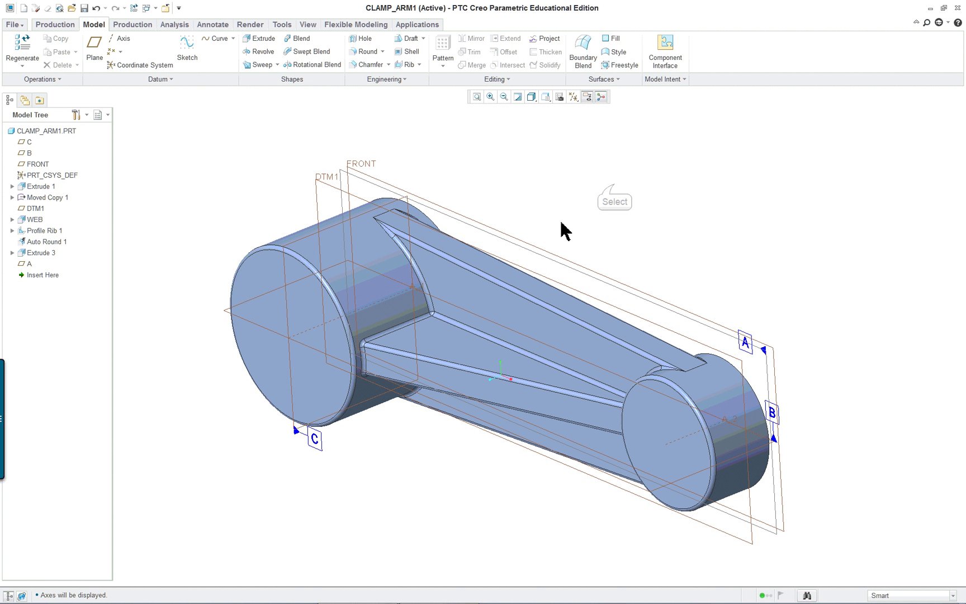
double_click(254, 276)
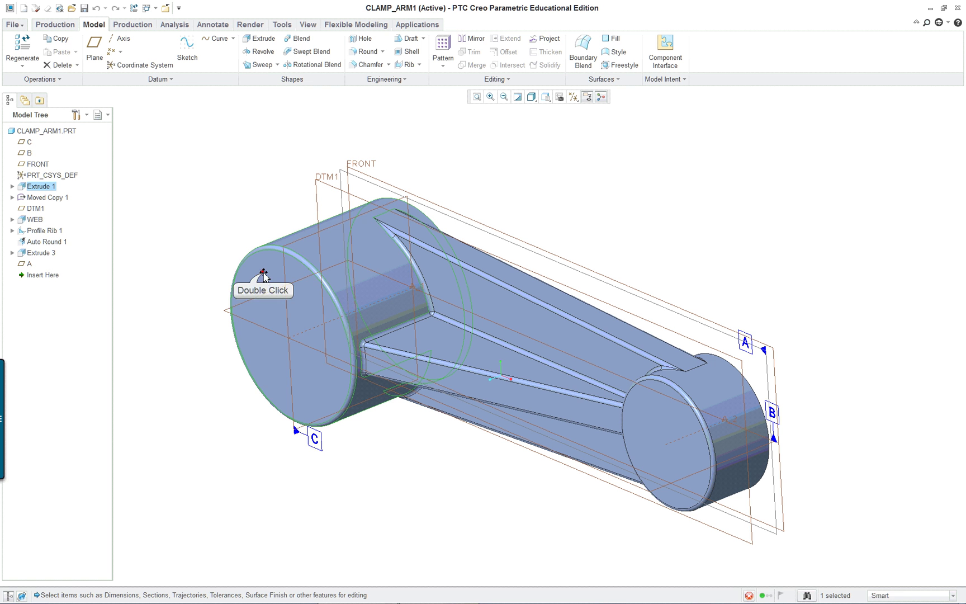
key("ctrl+g")
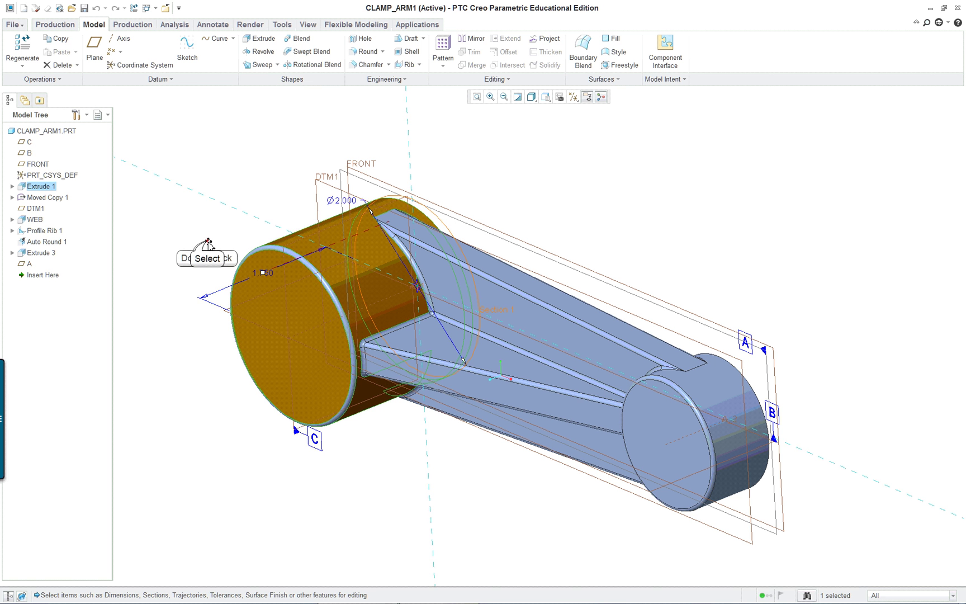
left_click(246, 271)
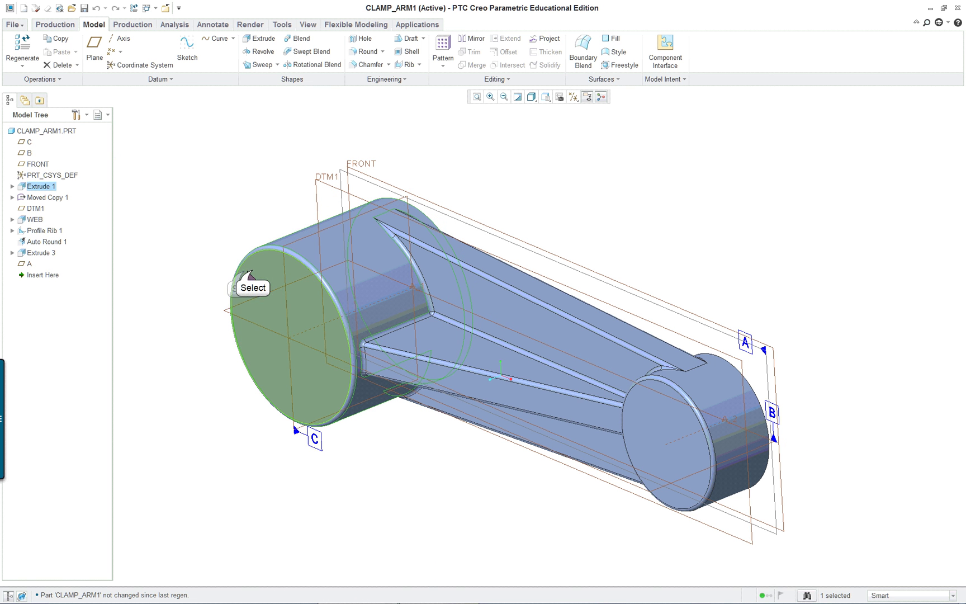
left_click(251, 272)
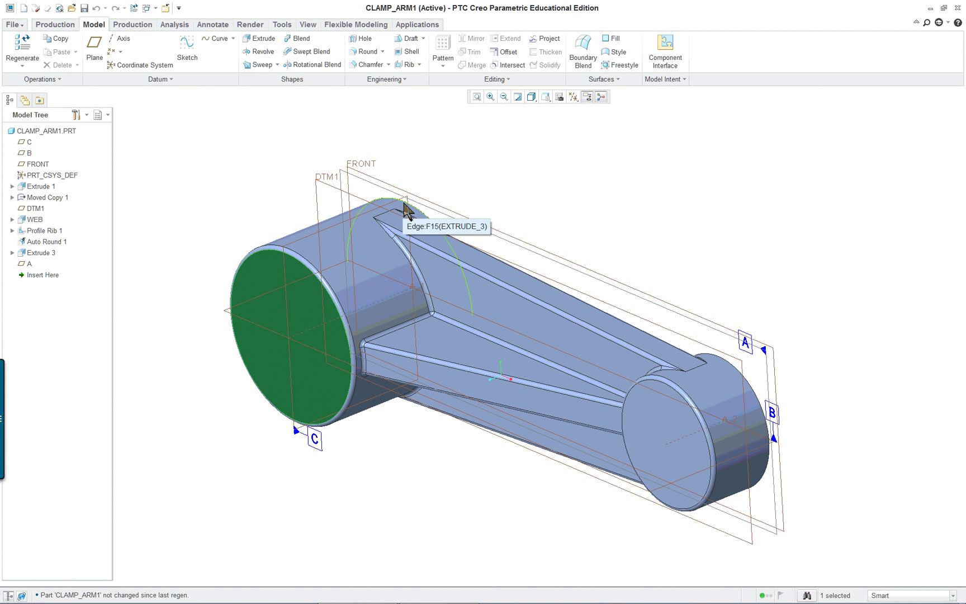
Create datum plane DTM2 from datum A with a 1.550 translation offset
left_click(688, 219)
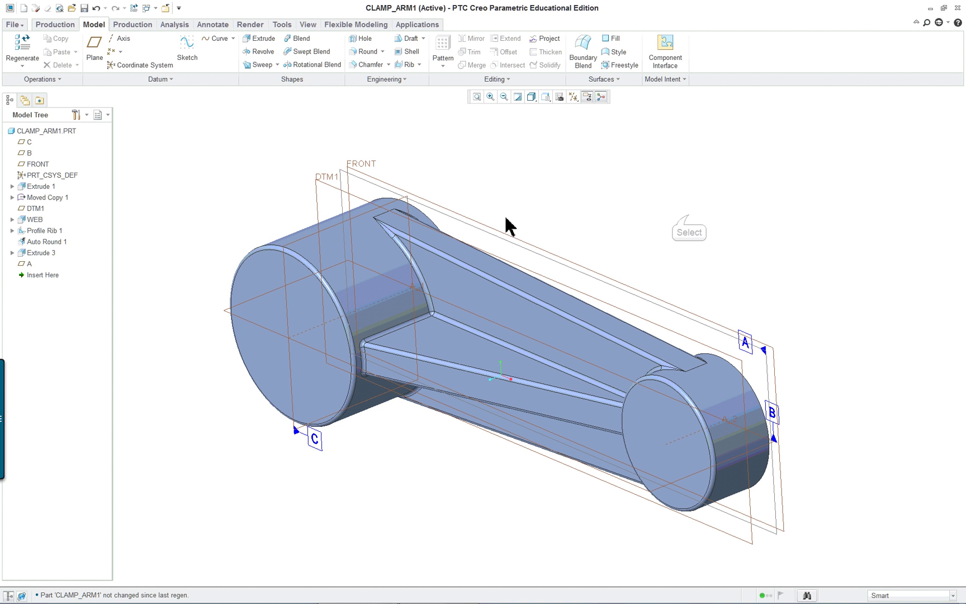
left_click(768, 363)
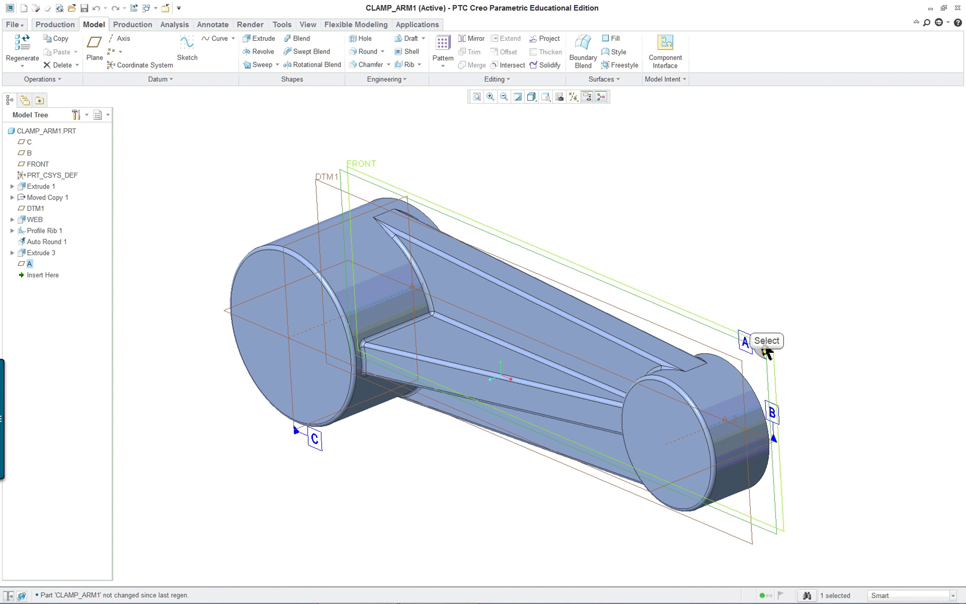
left_click(94, 44)
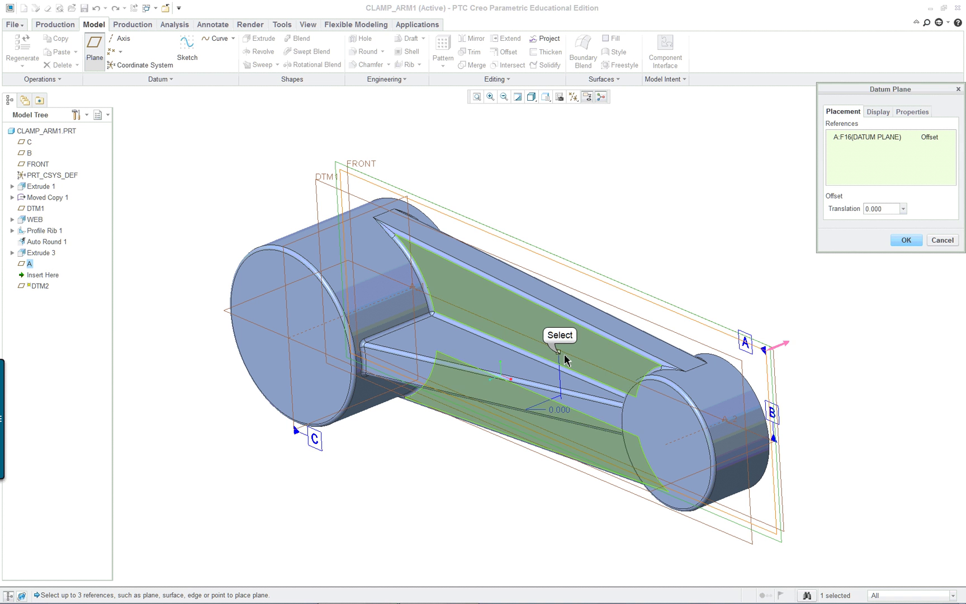
left_click_drag(559, 353, 442, 394)
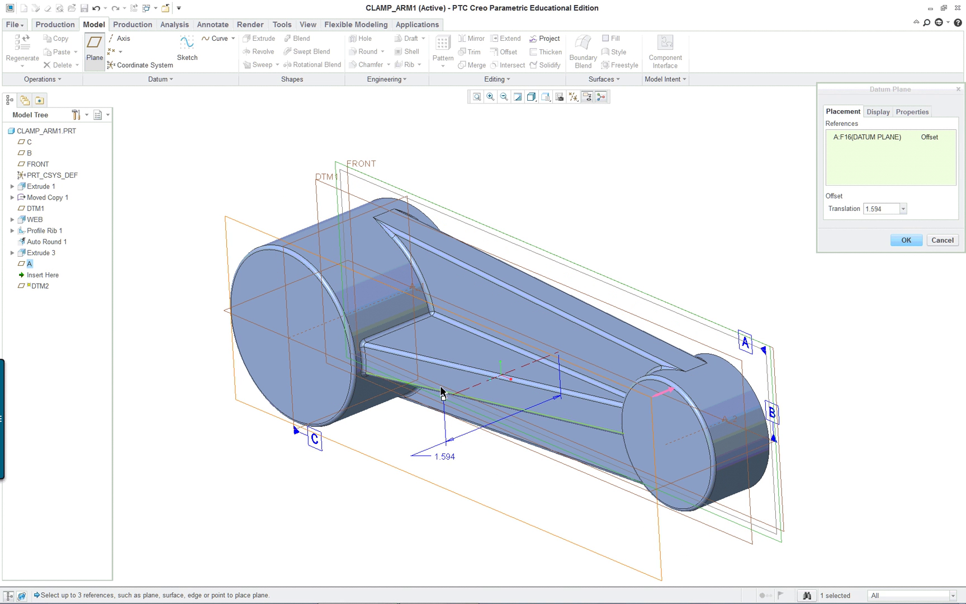
double_click(885, 207)
double_click(885, 208)
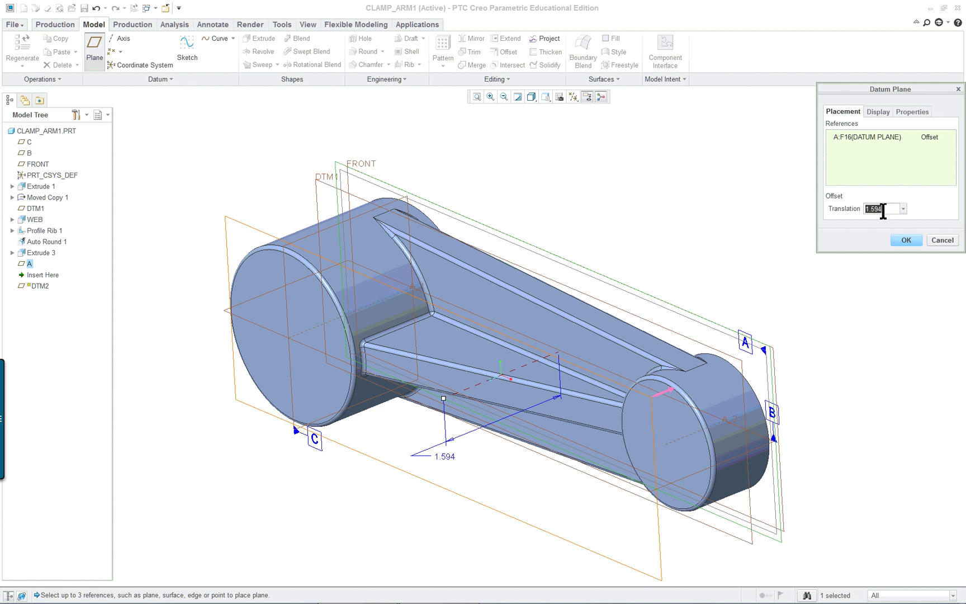
type("1.550")
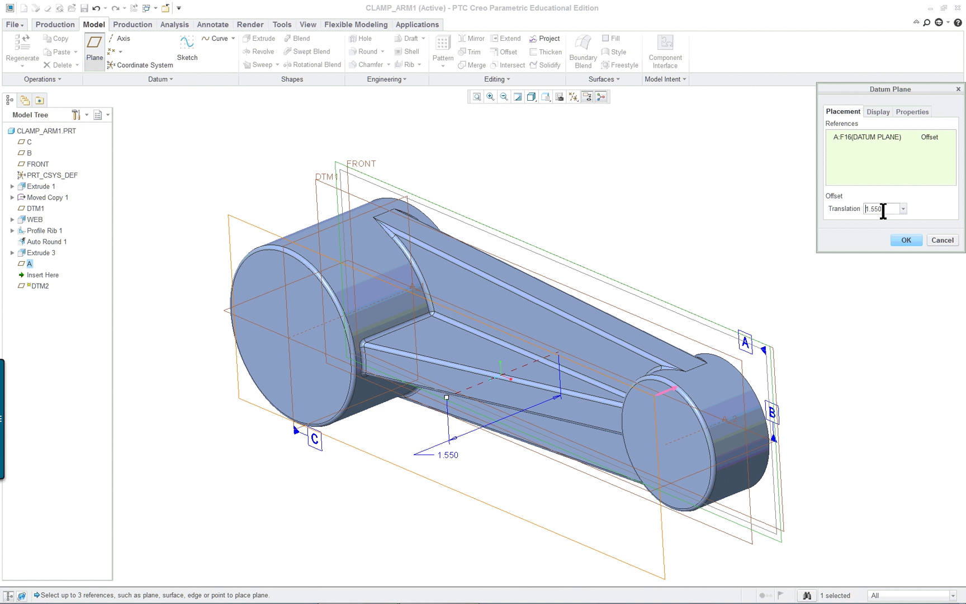
key("alt+Tab")
key("alt+Tab")
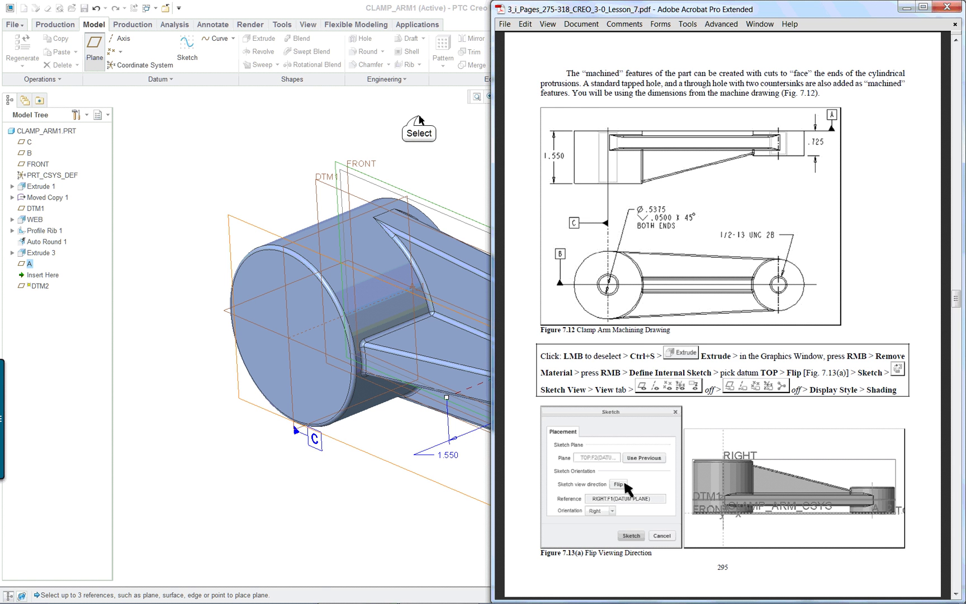
key("alt+Tab")
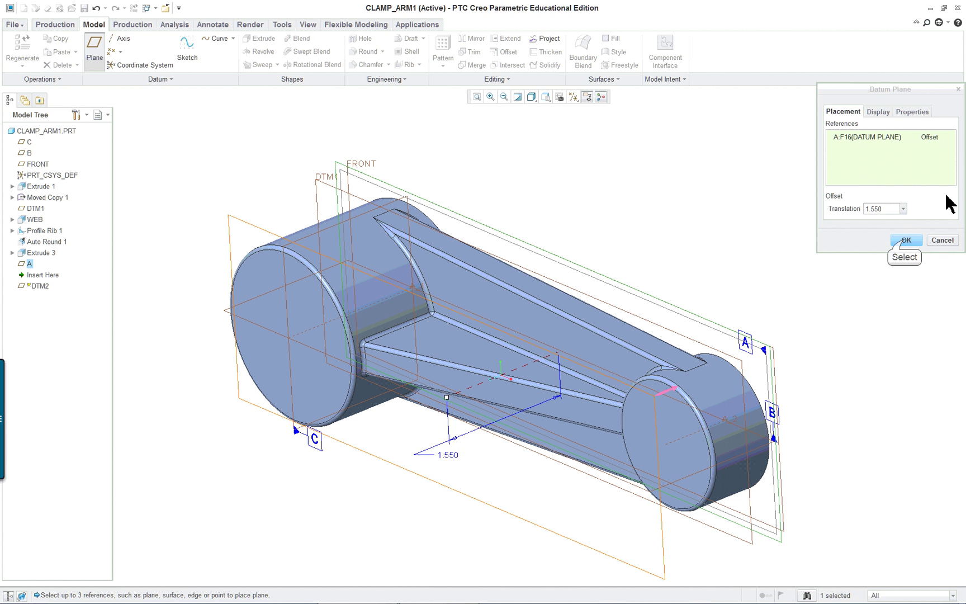
left_click(906, 240)
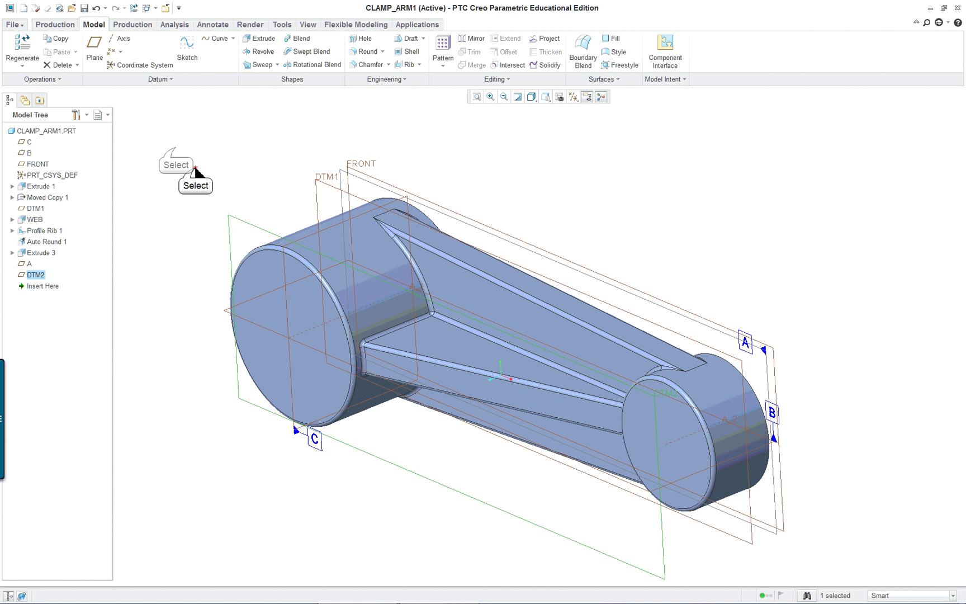
Start a material-removing extrusion with its sketch placed on datum plane DTM2
left_click(177, 152)
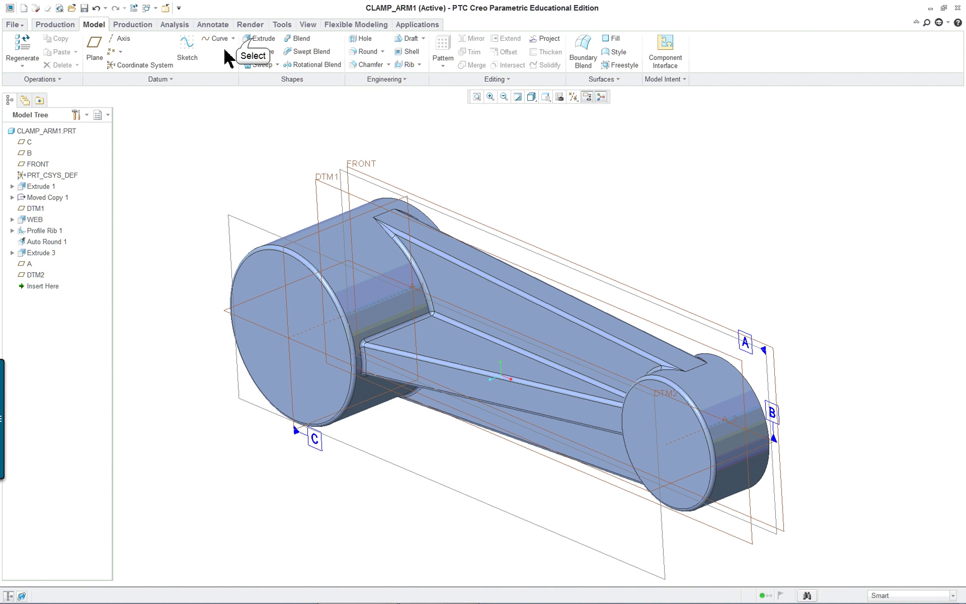
left_click(254, 39)
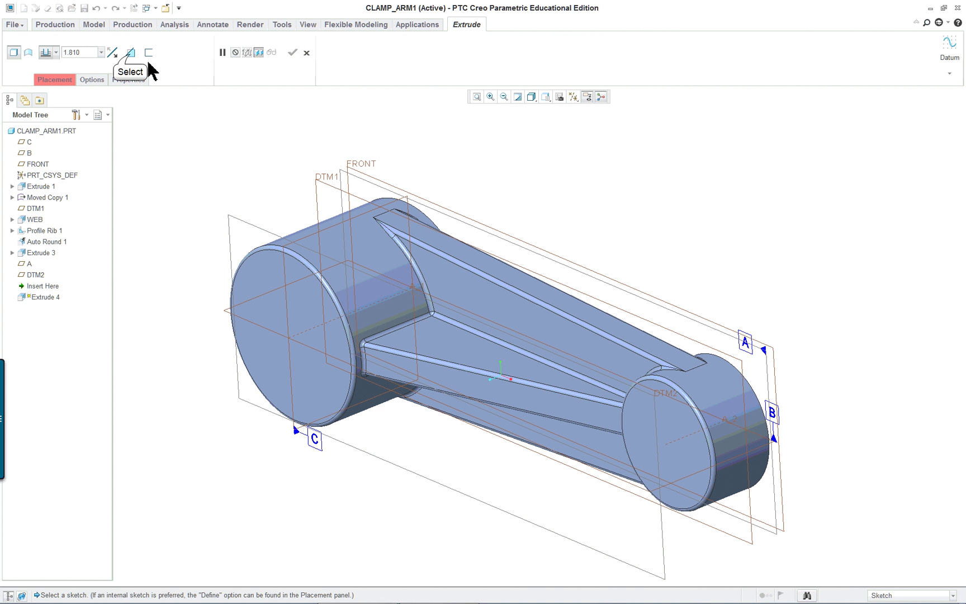
left_click(130, 53)
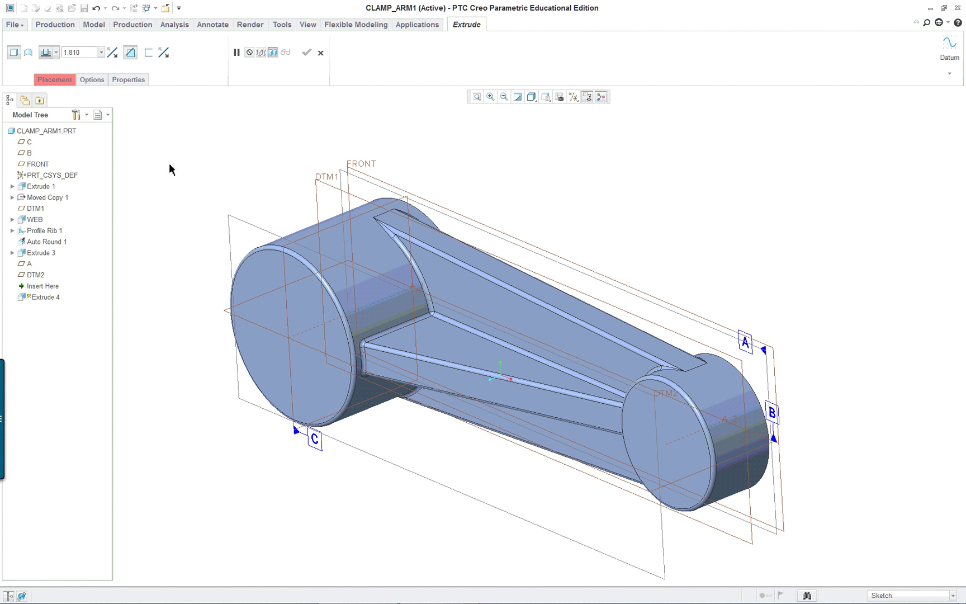
left_click(248, 228)
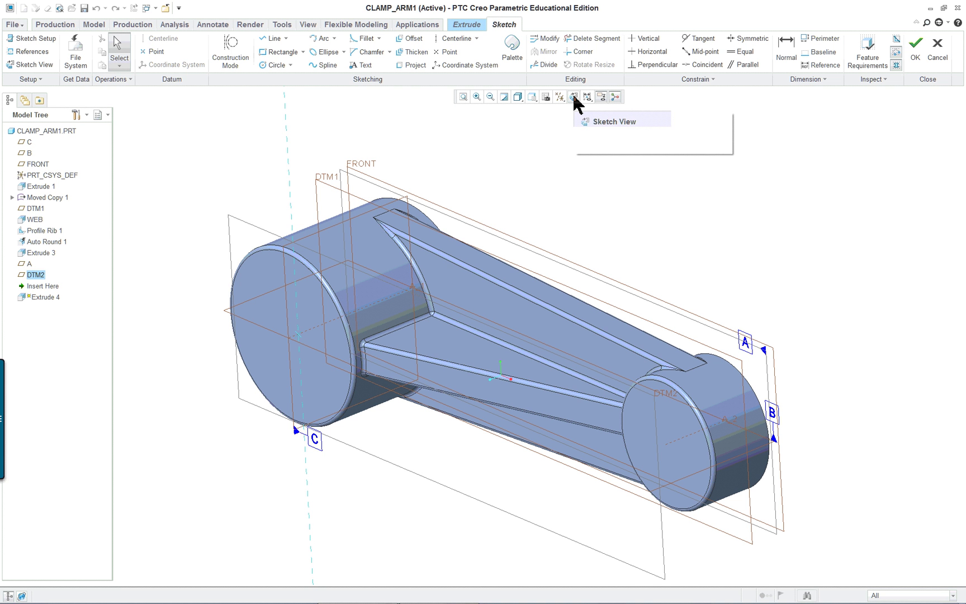
Switch the display to Hidden Line, then begin and cancel a circle at the datum intersection
left_click(524, 98)
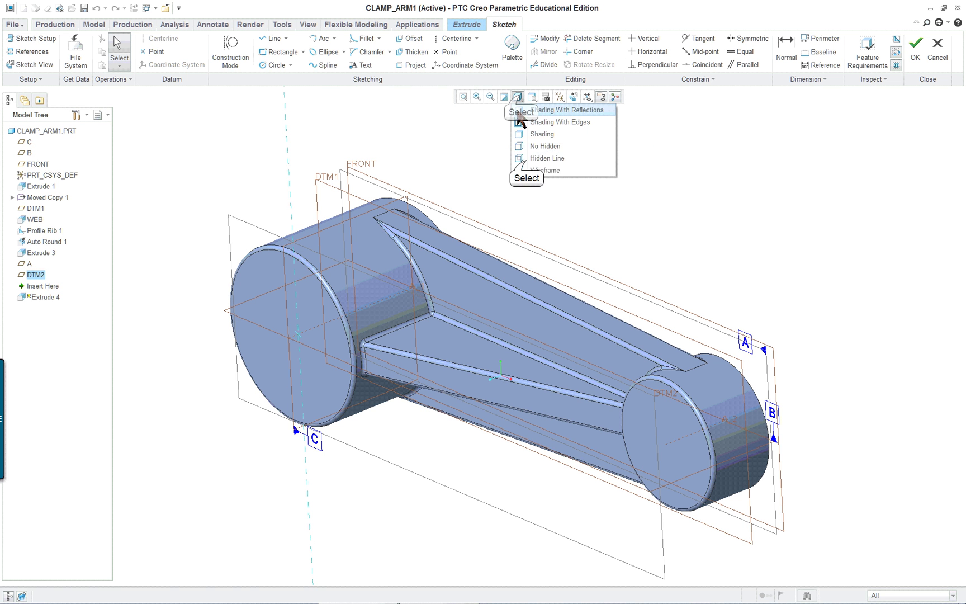
left_click(523, 155)
right_click(155, 318)
scroll(184, 323, "down", 2)
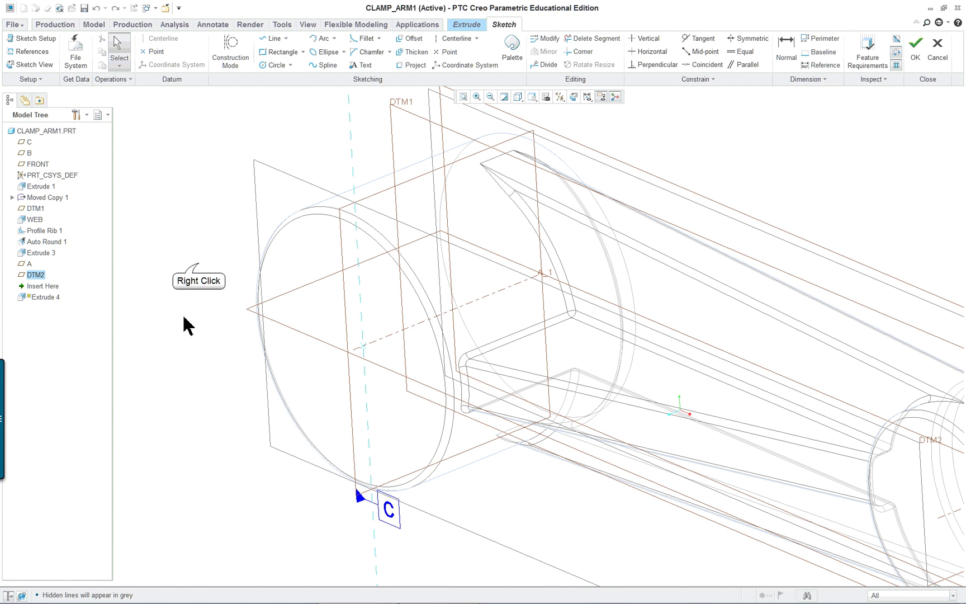
right_click(201, 263)
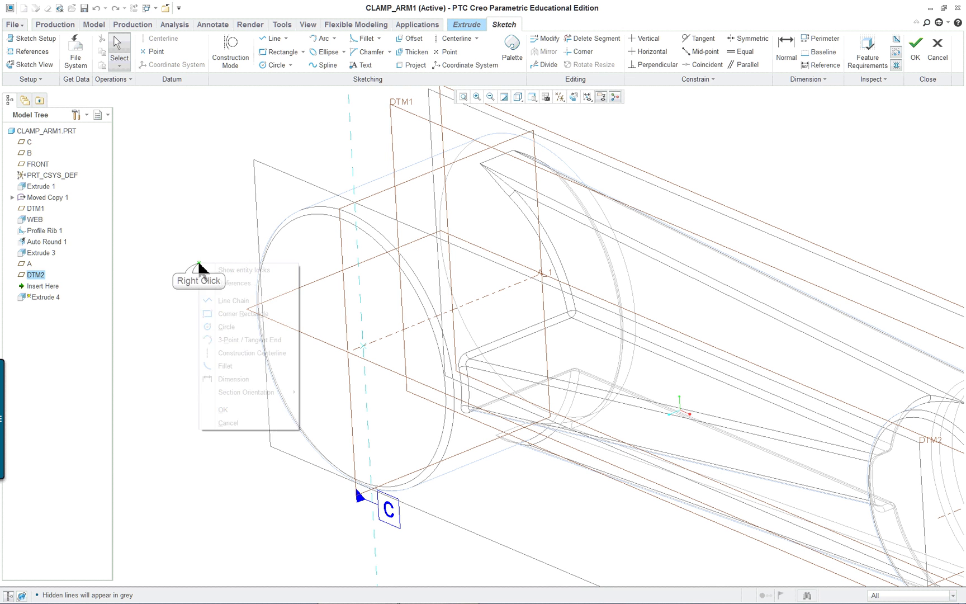
left_click(226, 327)
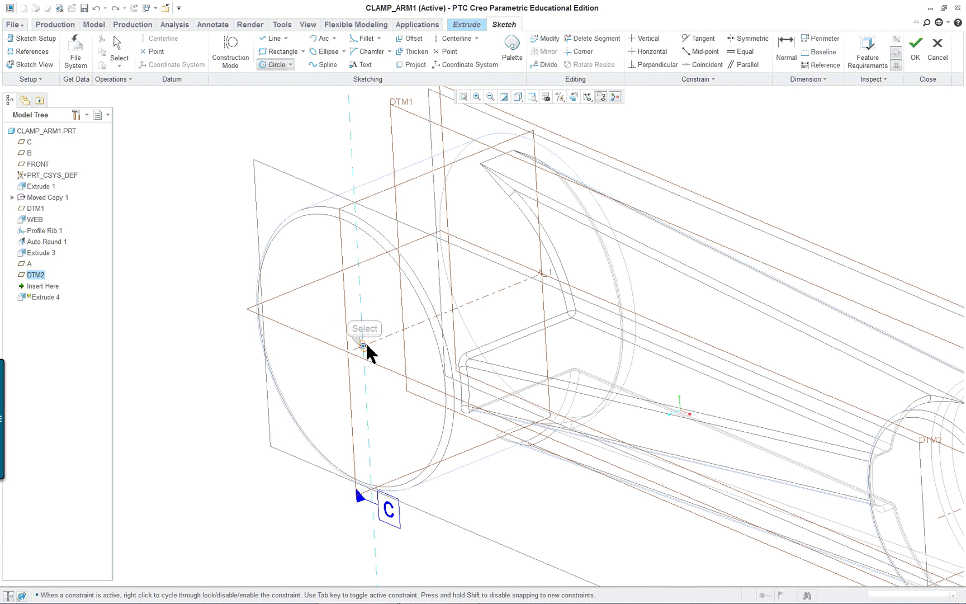
left_click(363, 346)
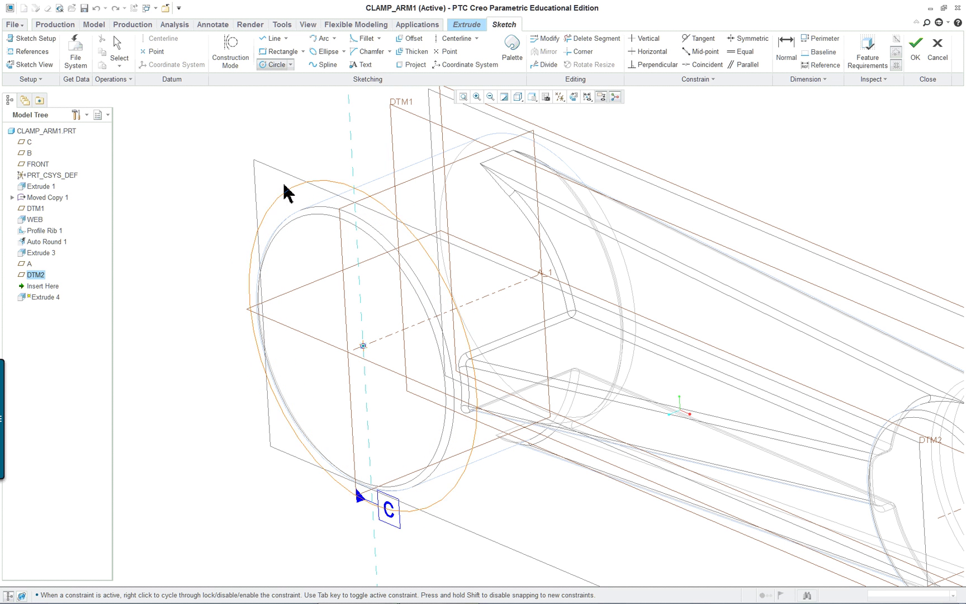
right_click(225, 195)
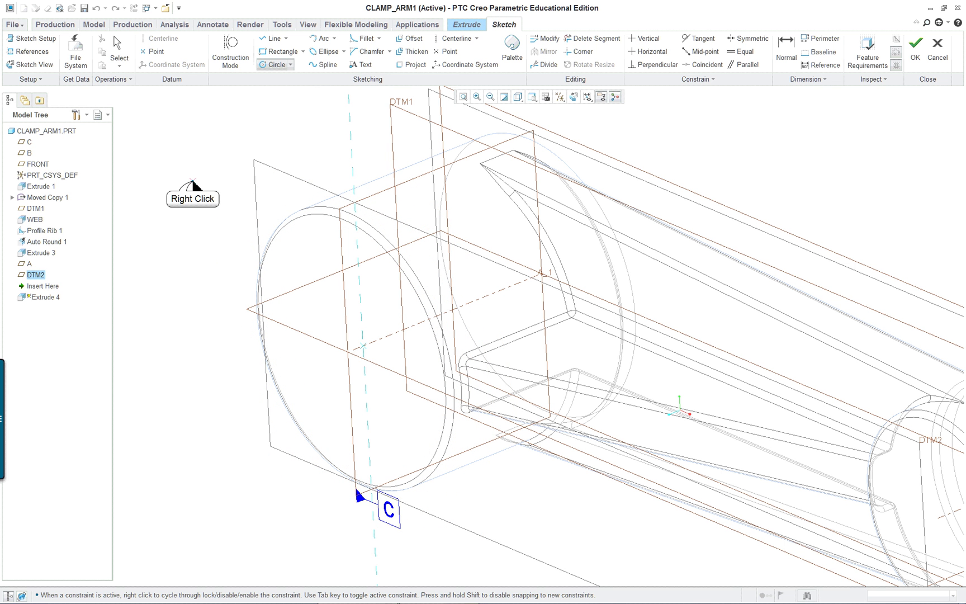
right_click(192, 180)
right_click(183, 184)
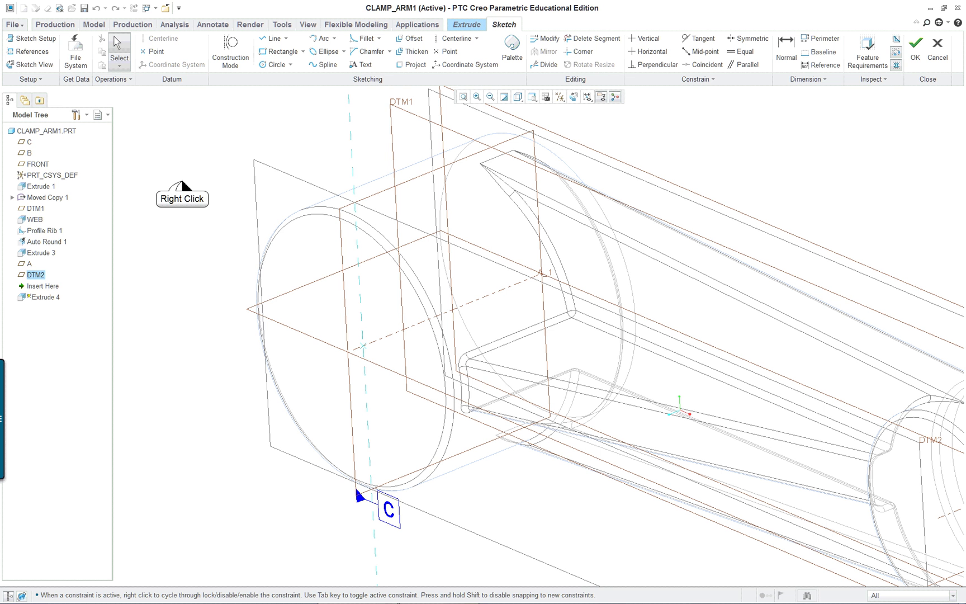
Add the large cylinder's surface to the sketch references
right_click(183, 184)
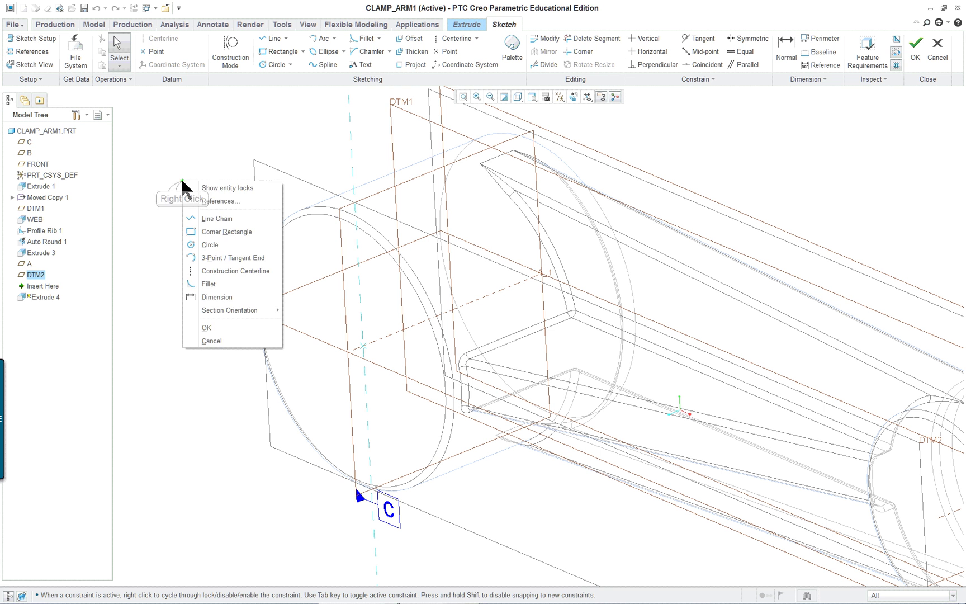
left_click(217, 201)
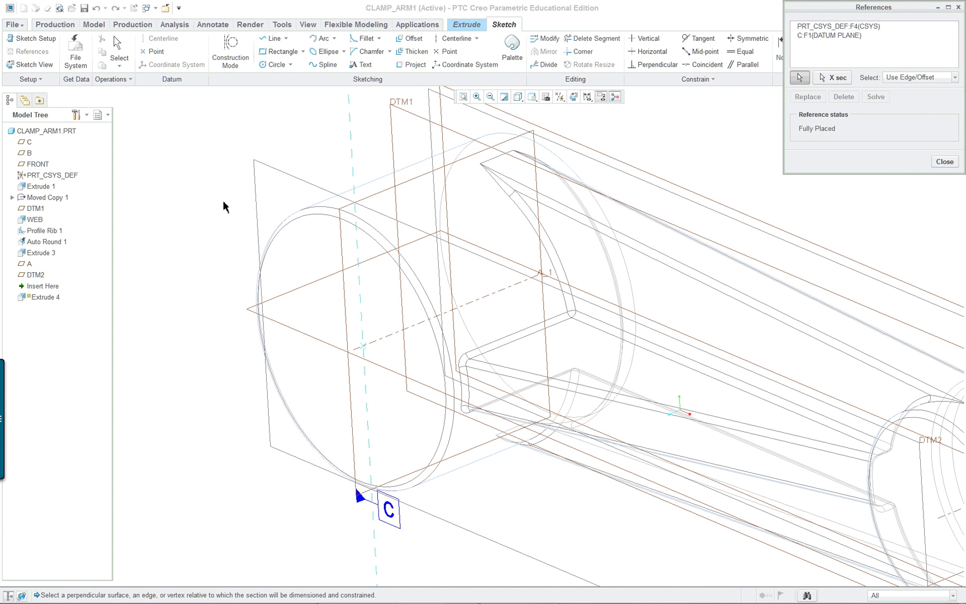
left_click(485, 213)
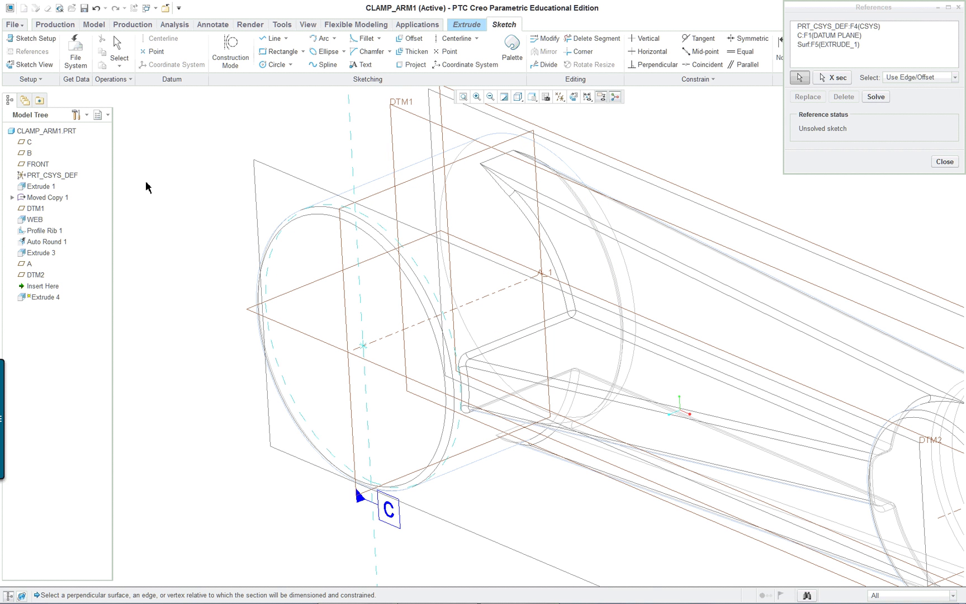
Sketch a circle centred on the datum intersection and accept the sketch
right_click(156, 146)
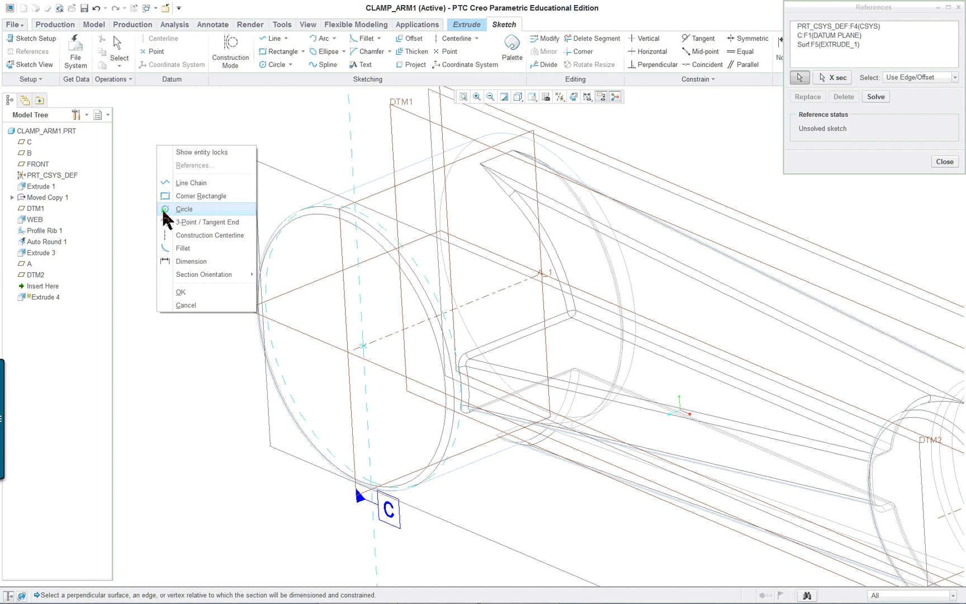
left_click(184, 211)
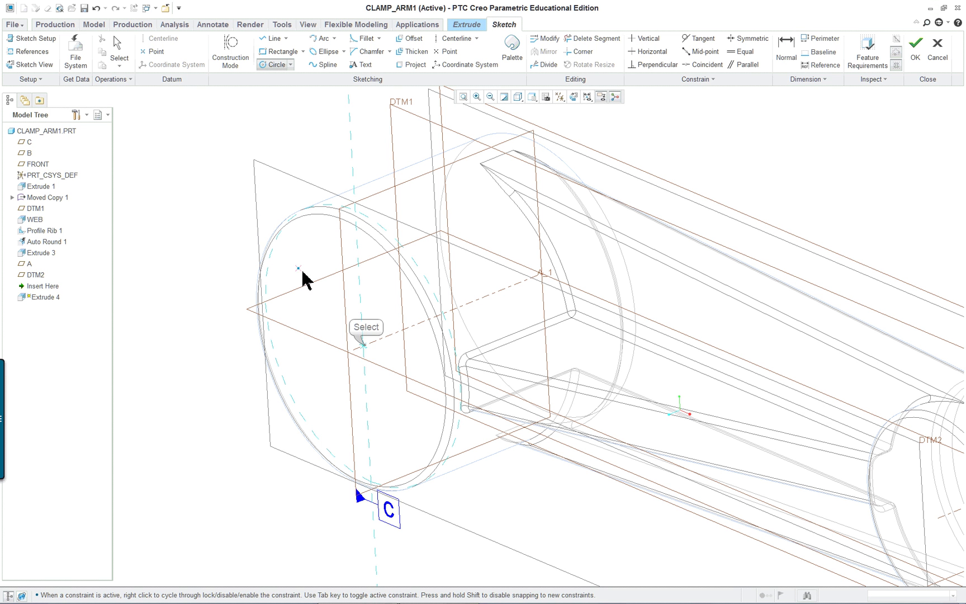
left_click(363, 345)
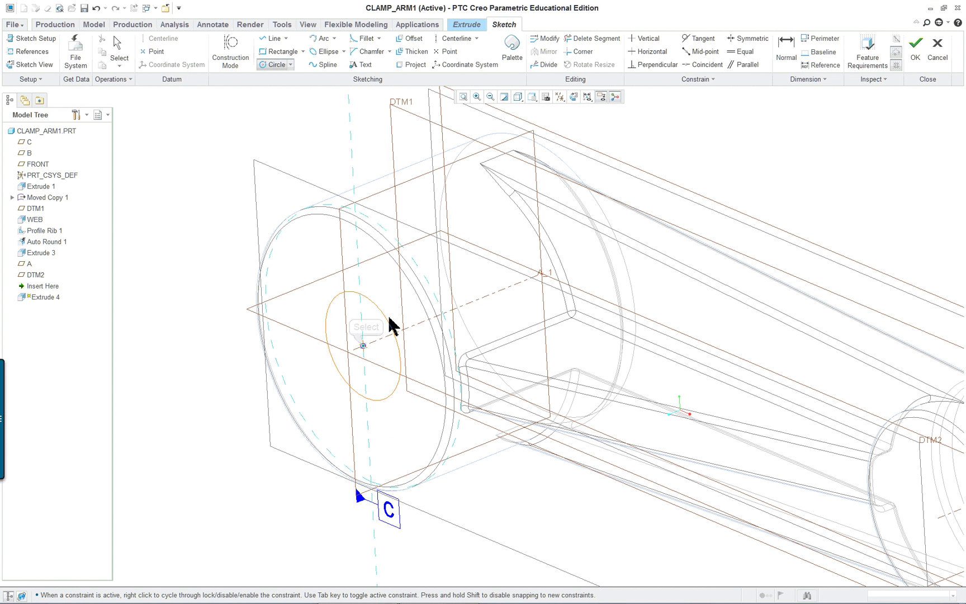
left_click(423, 276)
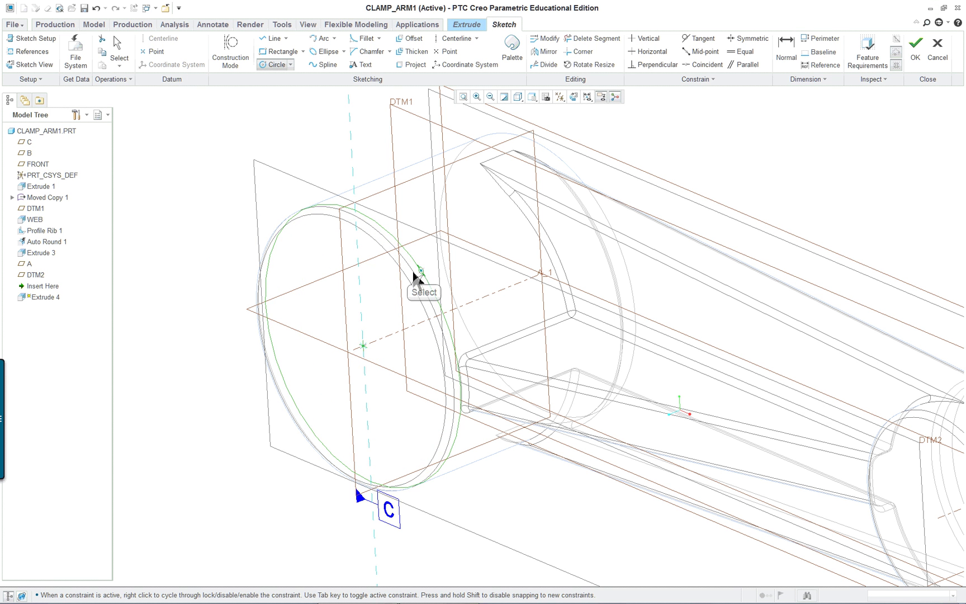
middle_click(165, 232)
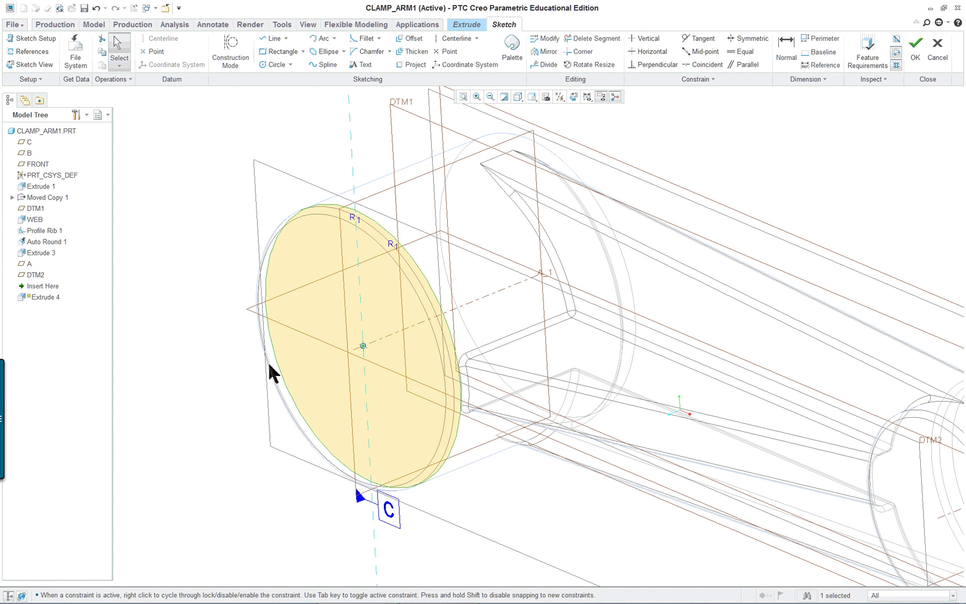
scroll(271, 373, "down", 2)
middle_click_drag(260, 383, 431, 211)
right_click(508, 193)
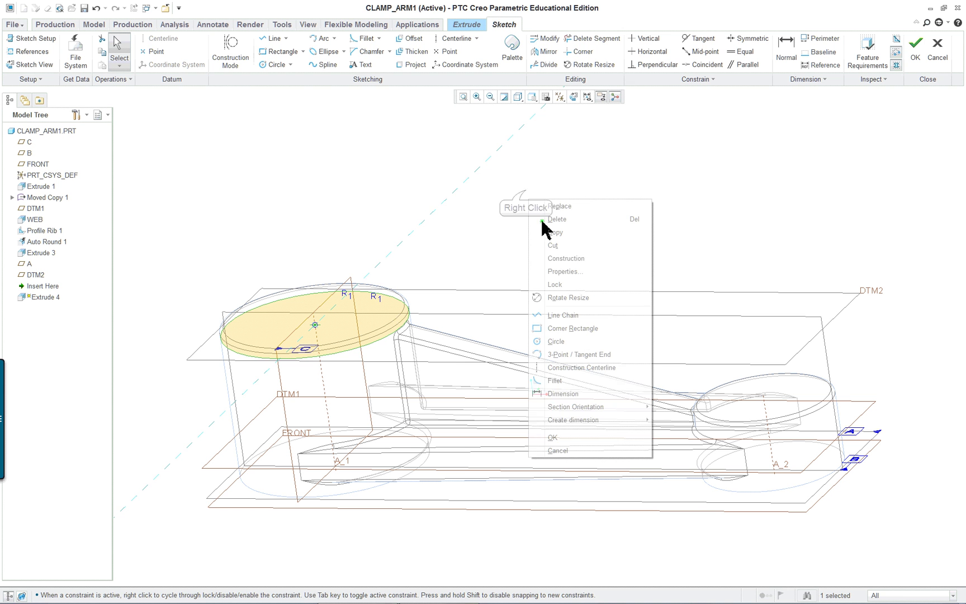
left_click(569, 435)
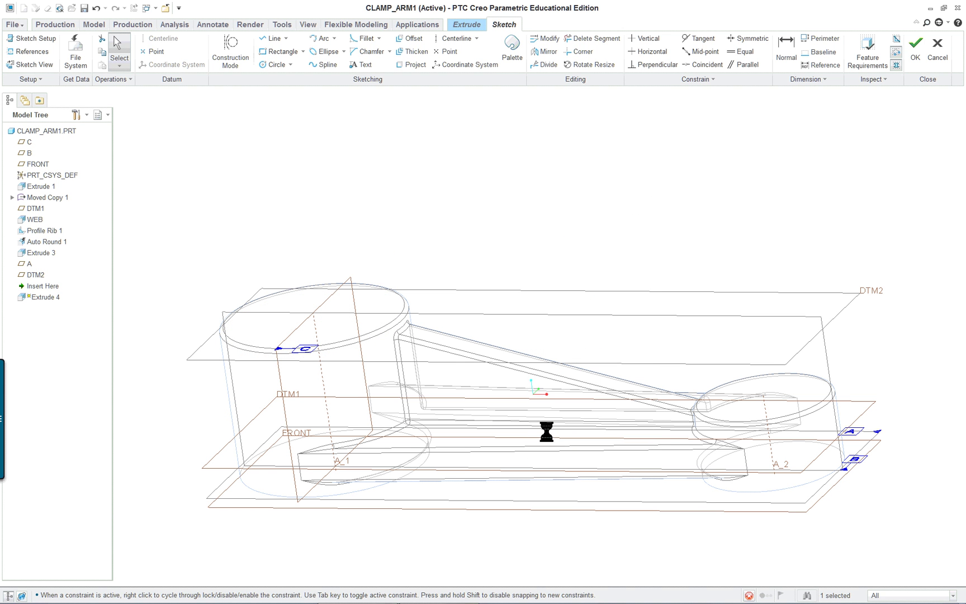
Set the cut depth to Through All, show Shading With Edges, and finish Extrude 4
right_click(322, 212)
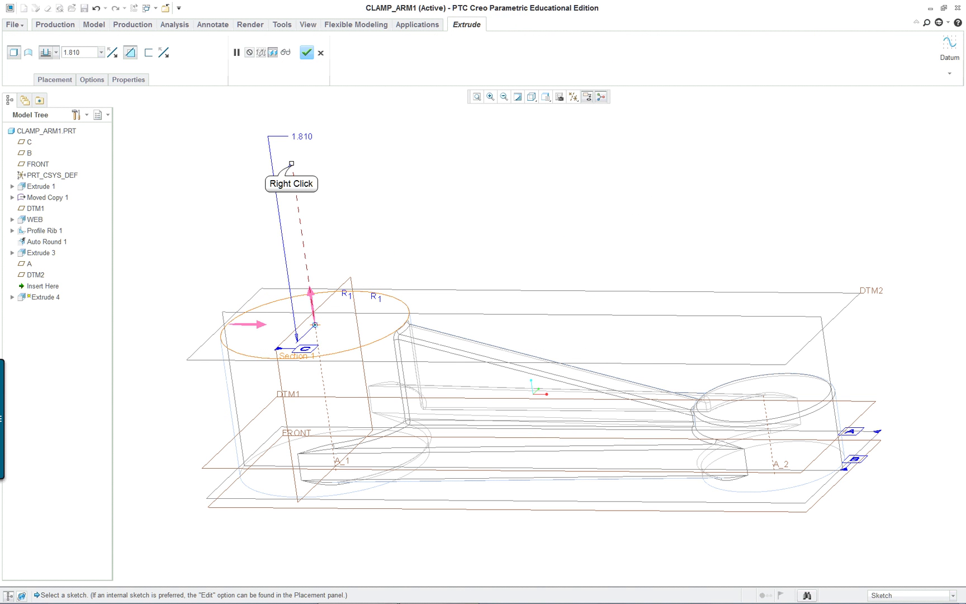
right_click(291, 166)
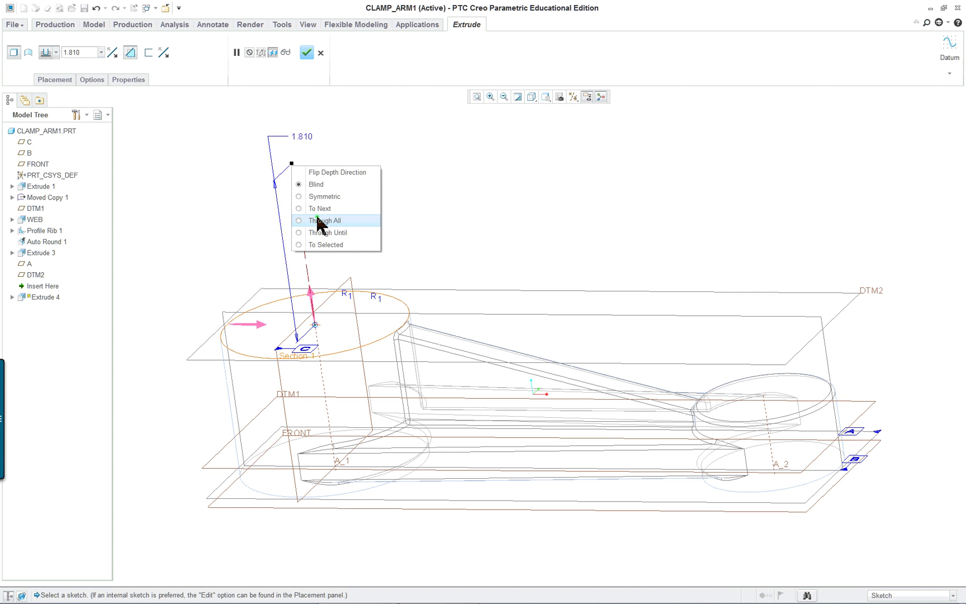
left_click(324, 221)
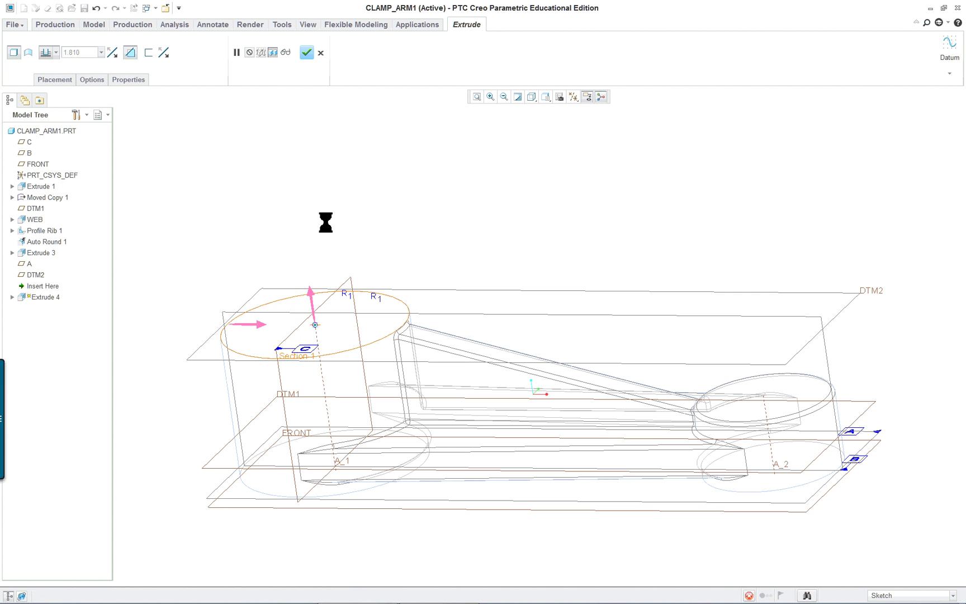
left_click(534, 101)
left_click(568, 122)
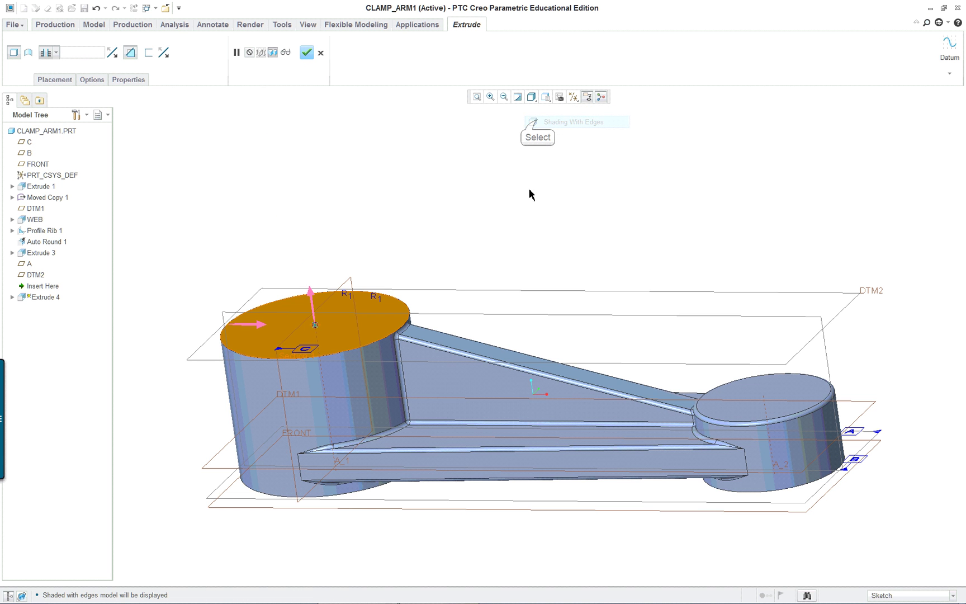
mouse_move(528, 221)
middle_mouse_down()
mouse_move(580, 237)
mouse_move(519, 285)
mouse_move(526, 279)
middle_mouse_up()
middle_click(517, 252)
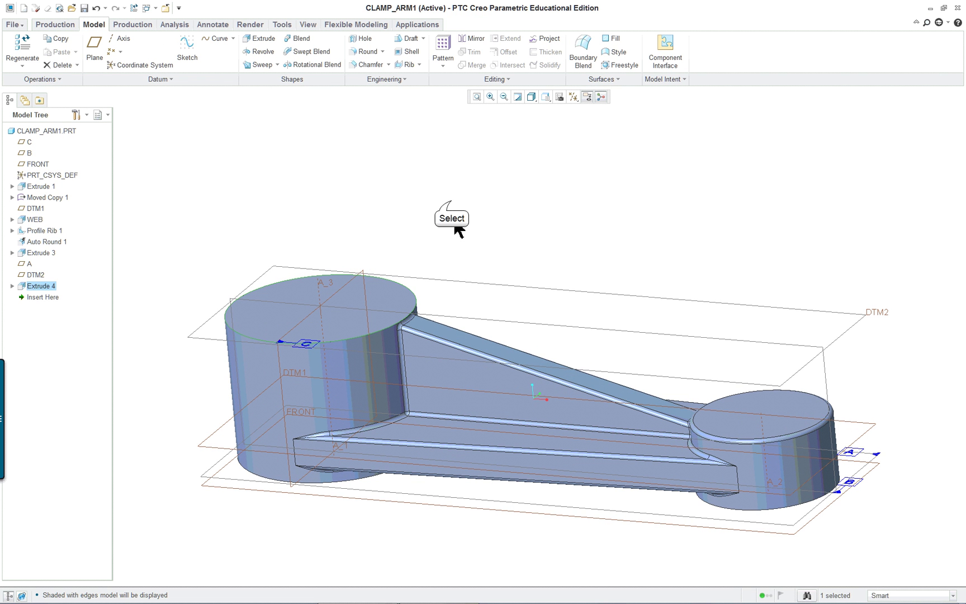
double_click(506, 282)
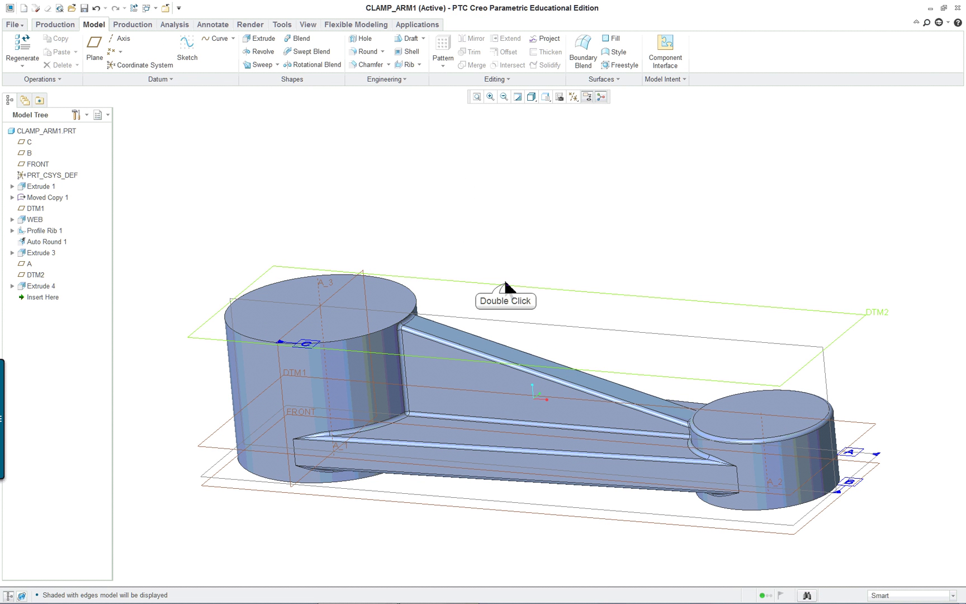
left_click(534, 219)
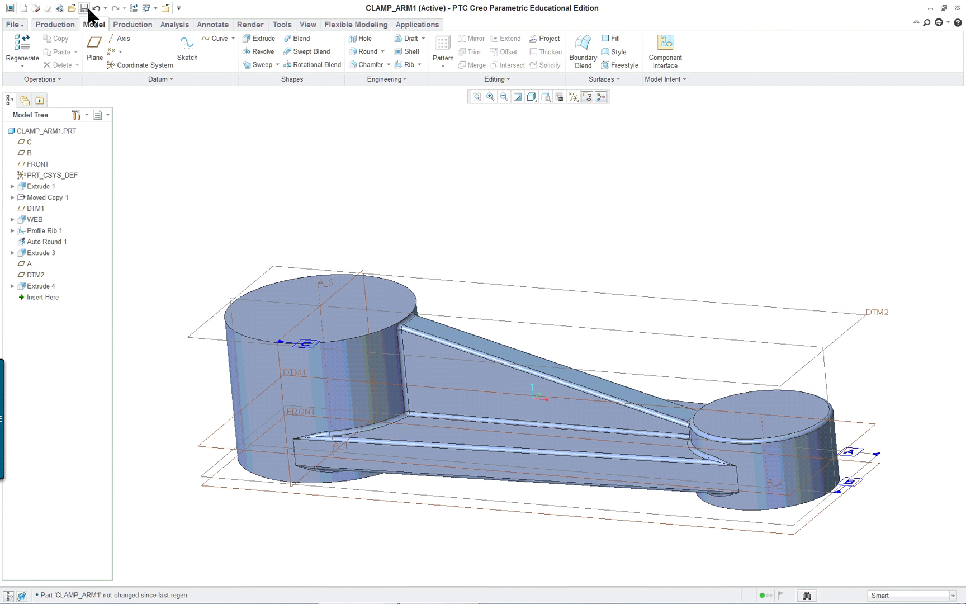
Create new drawing DRW0001 from CLAMP_ARM1 using the c_drawing template
left_click(9, 16)
left_click(10, 23)
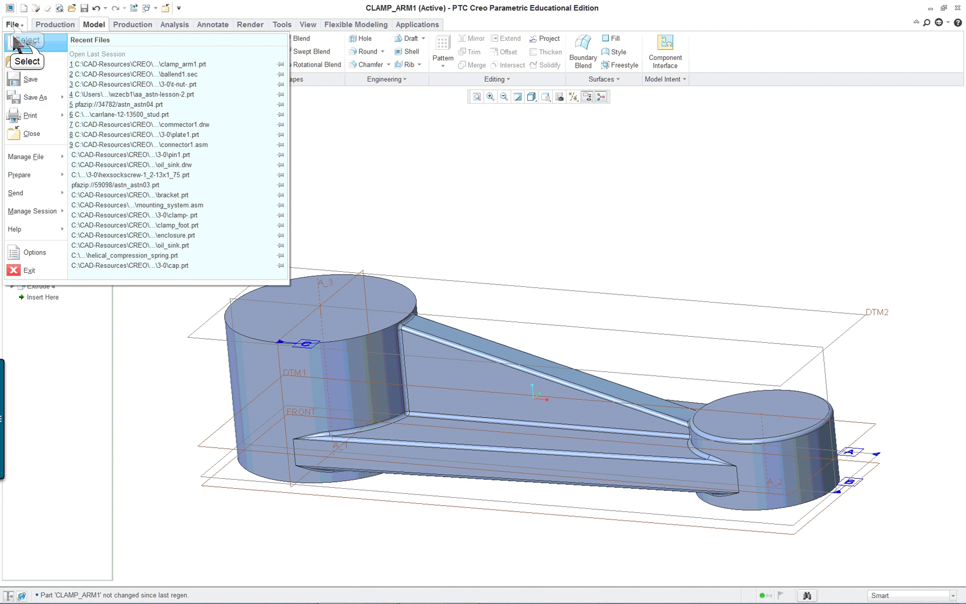
left_click(28, 80)
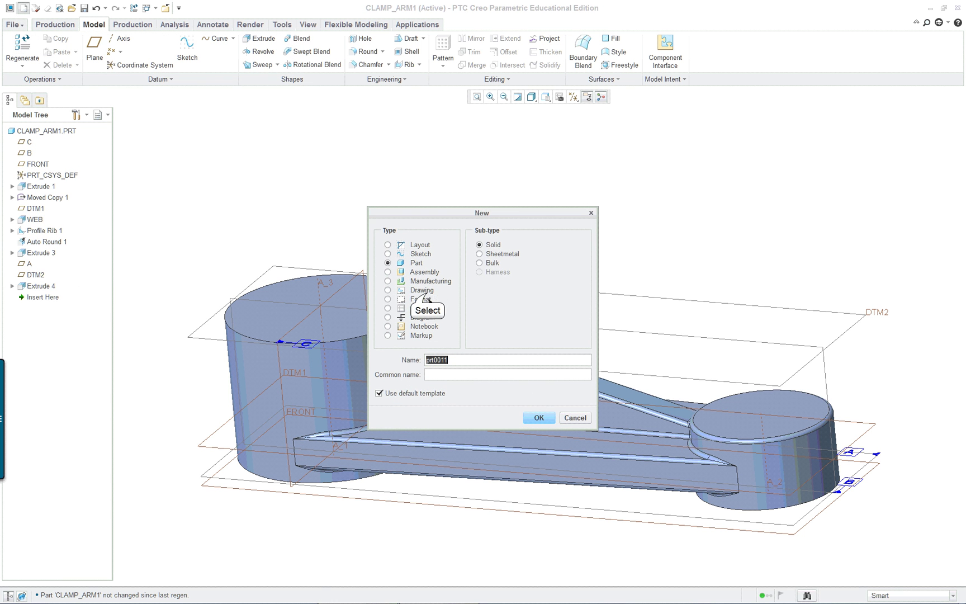
left_click(425, 292)
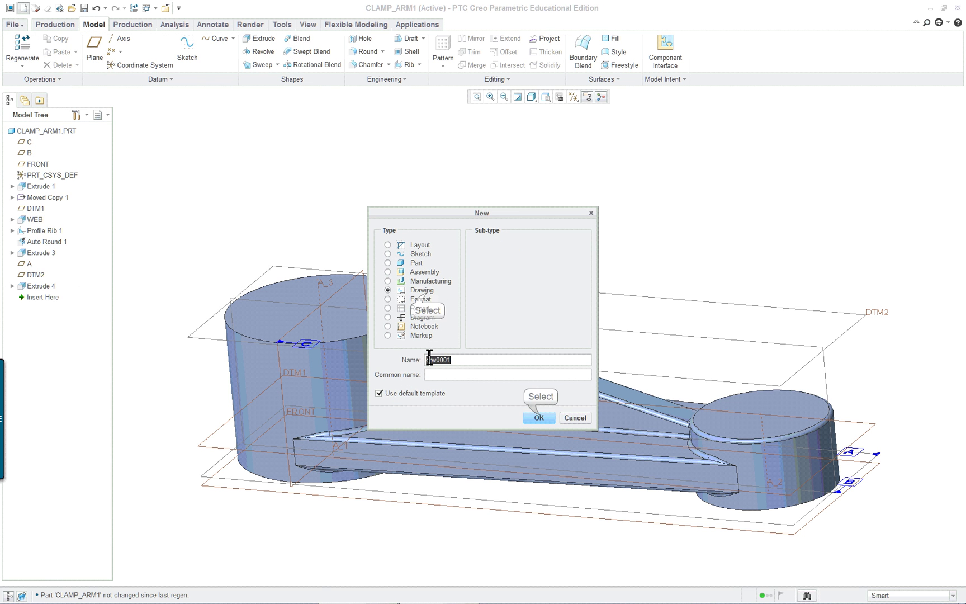
left_click(538, 419)
left_click(499, 433)
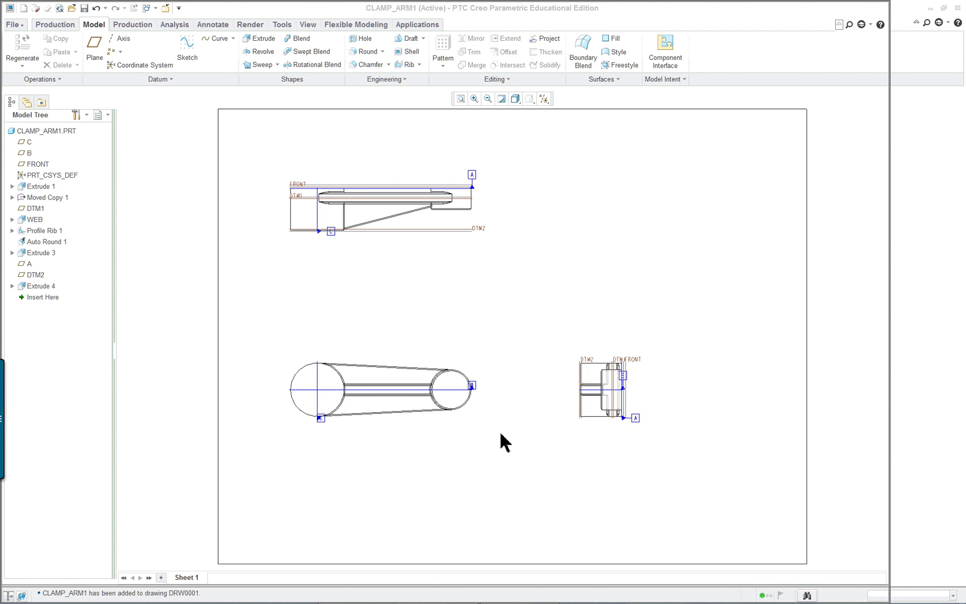
Select the upper drawing view with the Annotate tools active
scroll(367, 155, "up", 3)
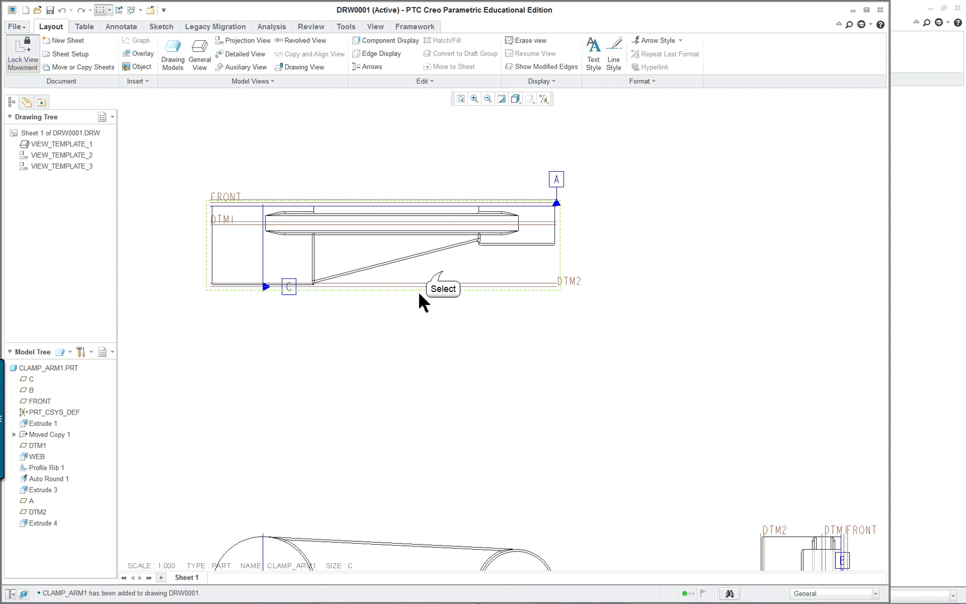
left_click(443, 272)
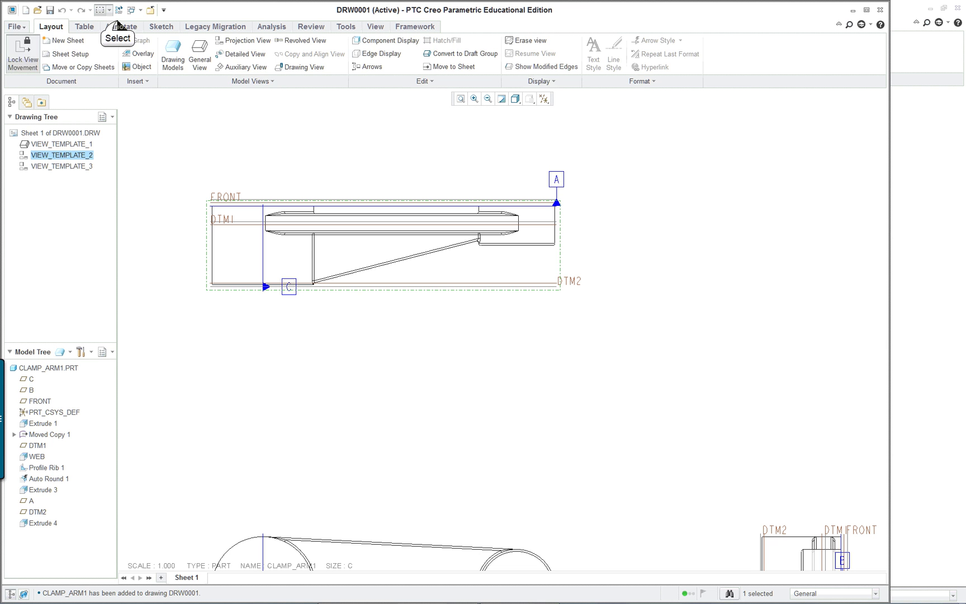
left_click(119, 26)
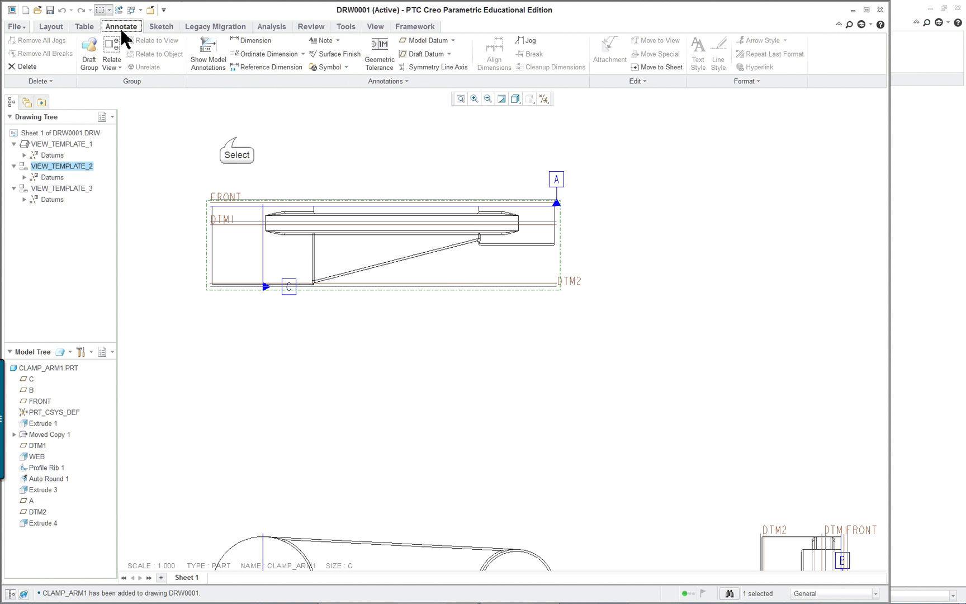
left_click(259, 151)
left_click(453, 276)
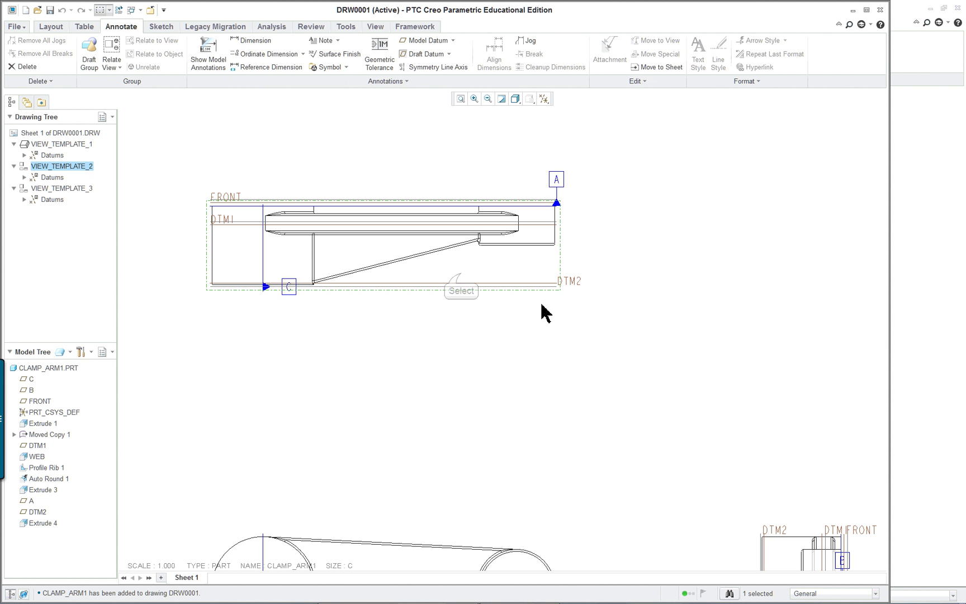
Show all model dimensions on the upper view via Show Model Annotations
left_click(202, 66)
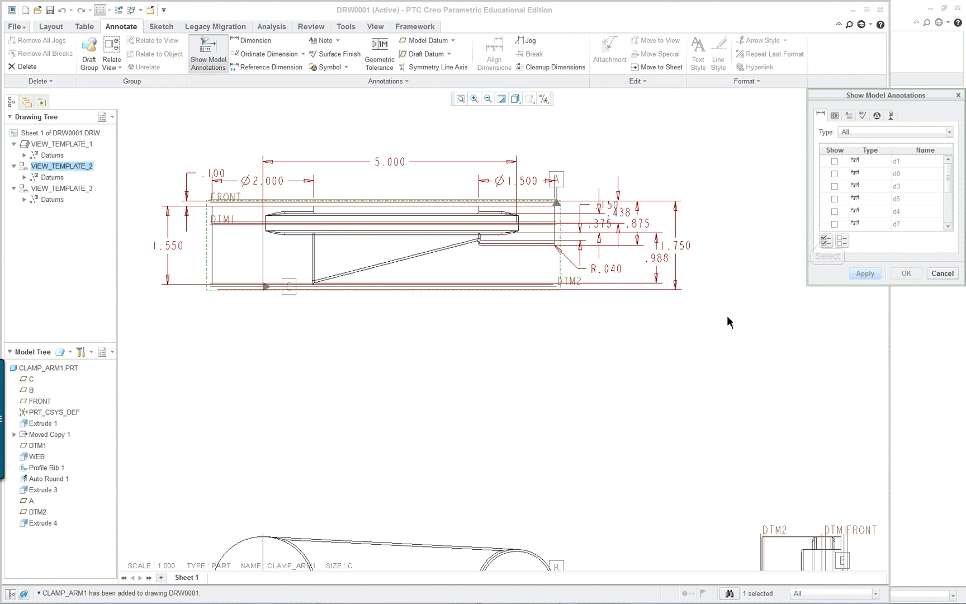
left_click(830, 240)
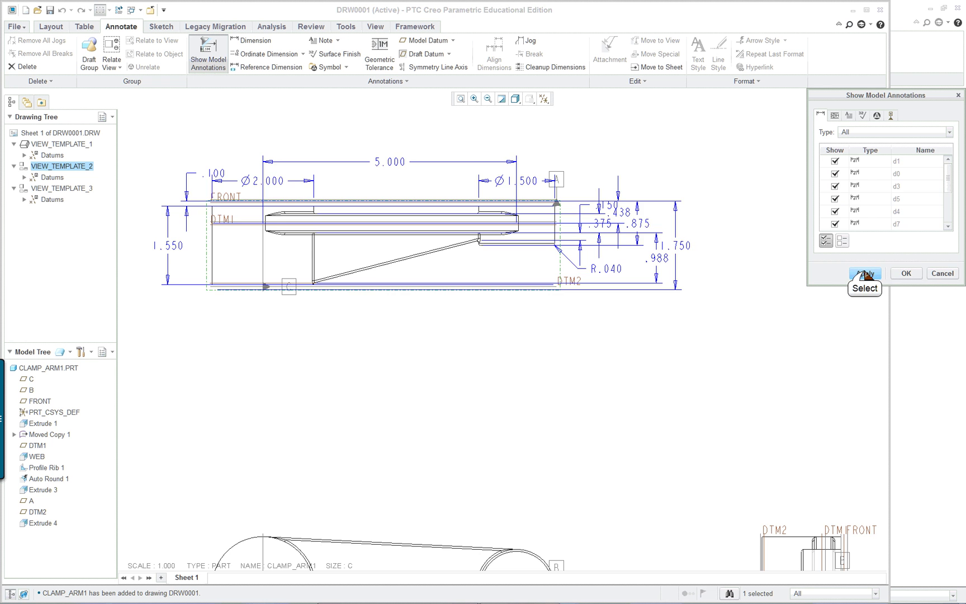
left_click(865, 274)
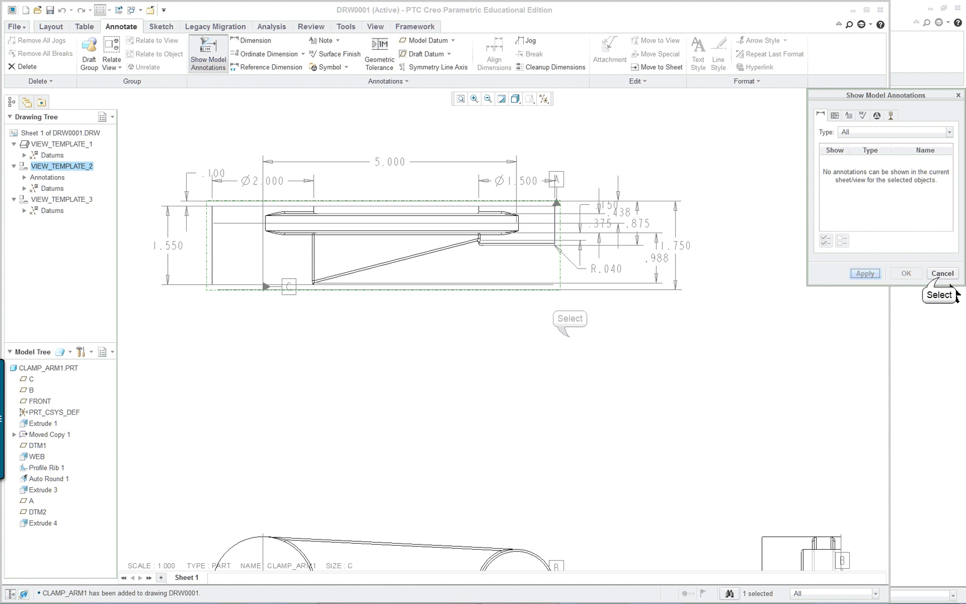
left_click(942, 273)
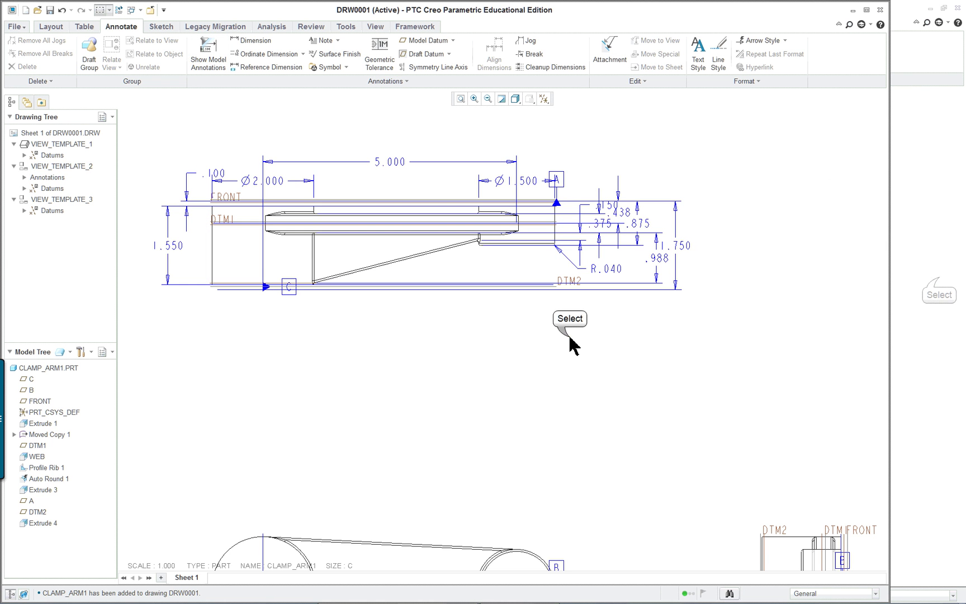
Inspect the 1.550 and 1.750 dimensions, zoom, and reselect the upper view
left_click(175, 246)
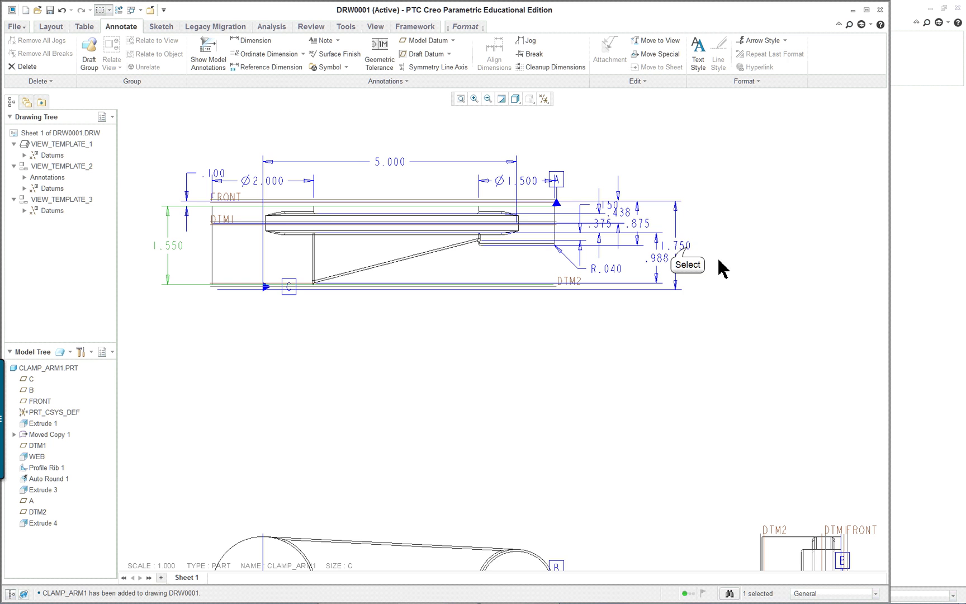
left_click(683, 250)
scroll(751, 274, "up", 2)
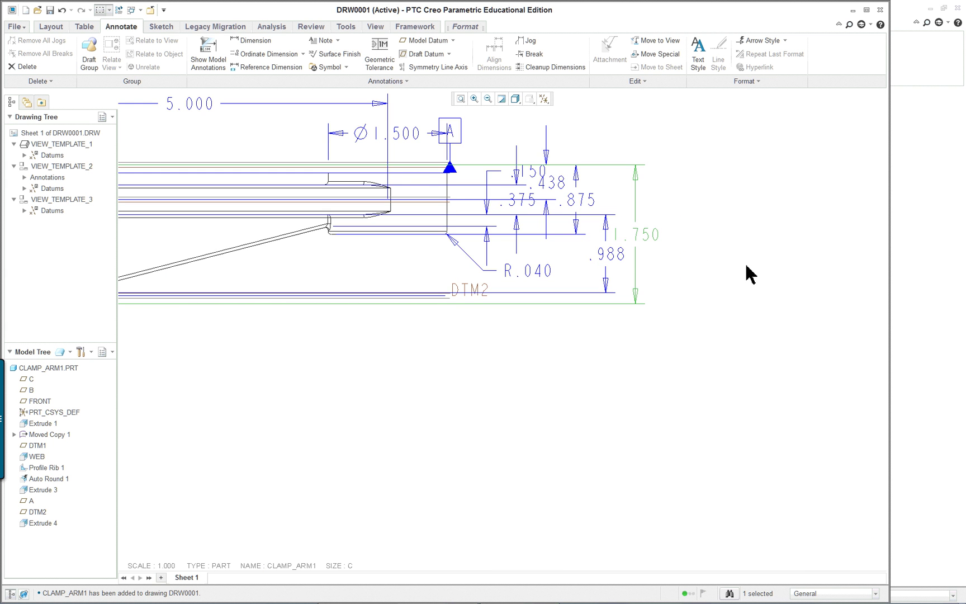
scroll(459, 272, "down", 4)
scroll(366, 261, "up", 4)
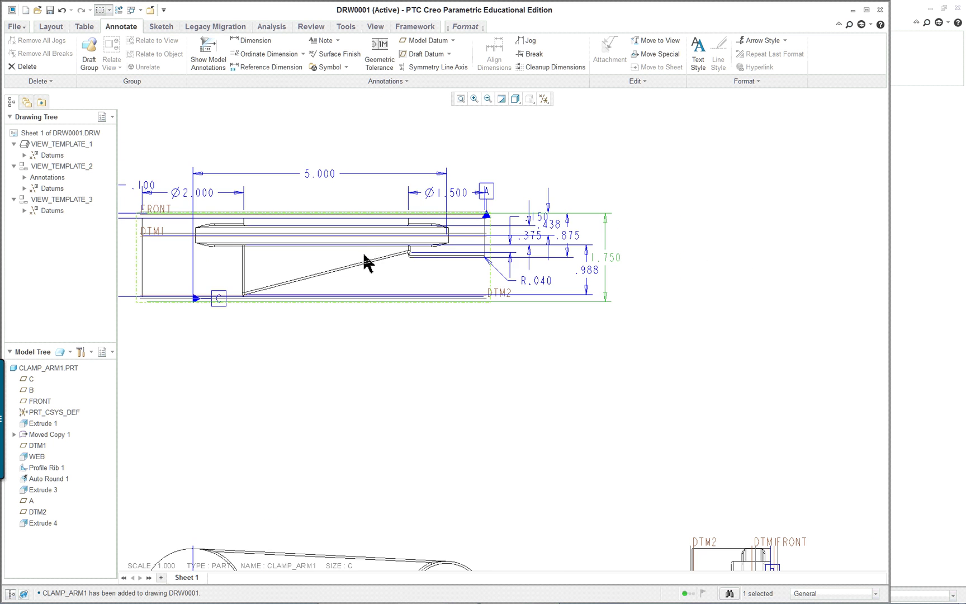
scroll(567, 185, "up", 3)
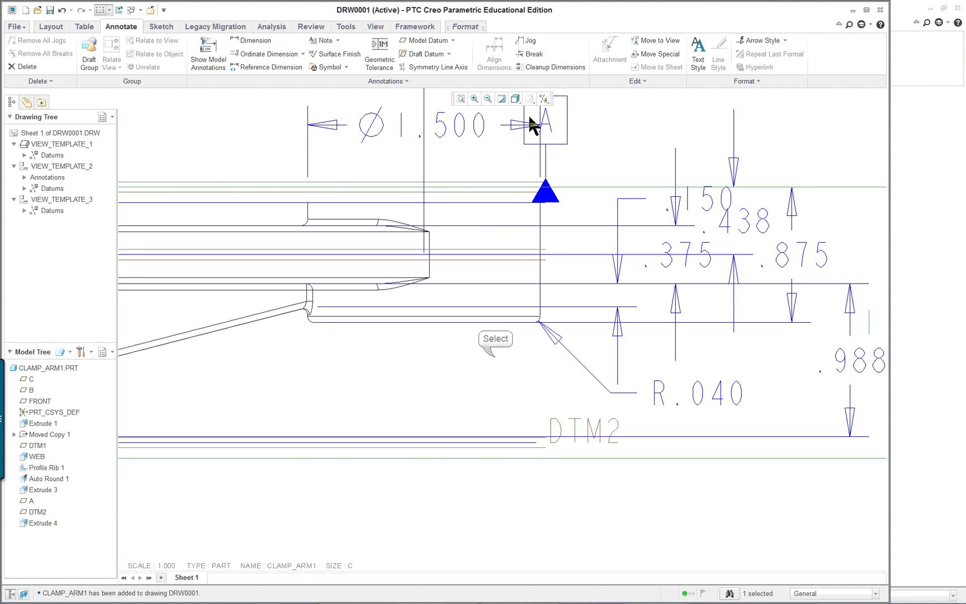
left_click(497, 364)
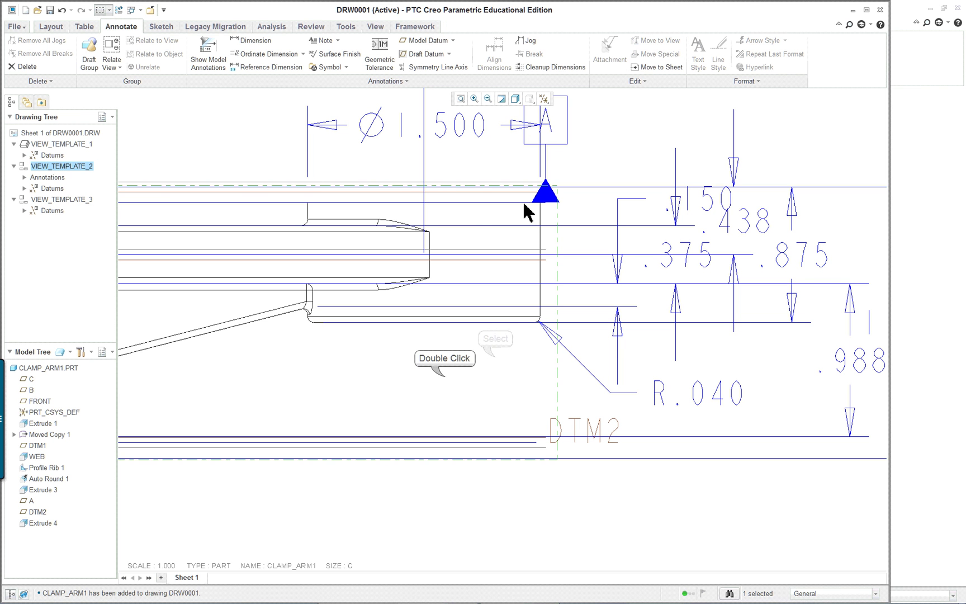
Set the upper view's display style to Shading with Solid tangent edges
double_click(446, 382)
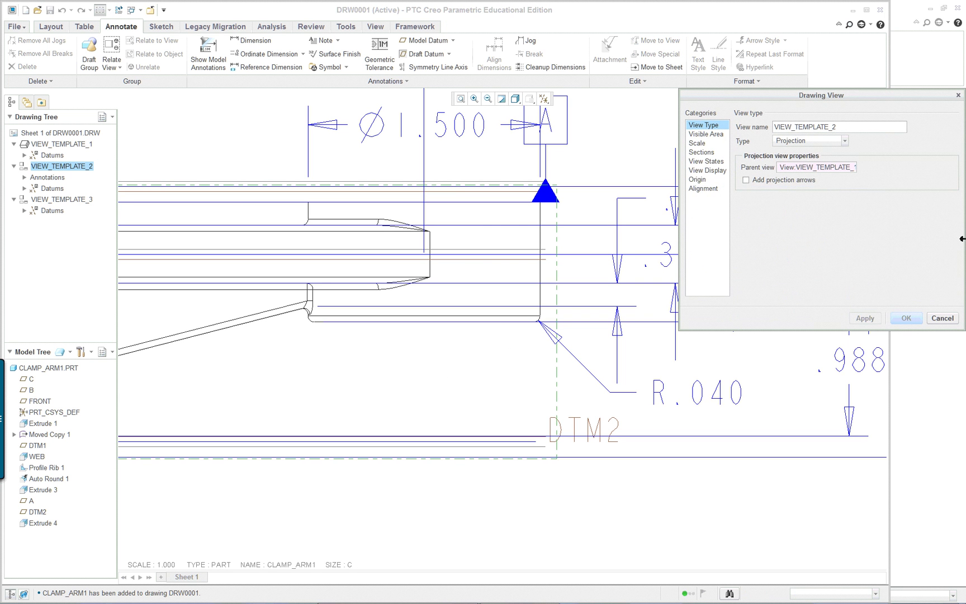
left_click(705, 169)
left_click(827, 155)
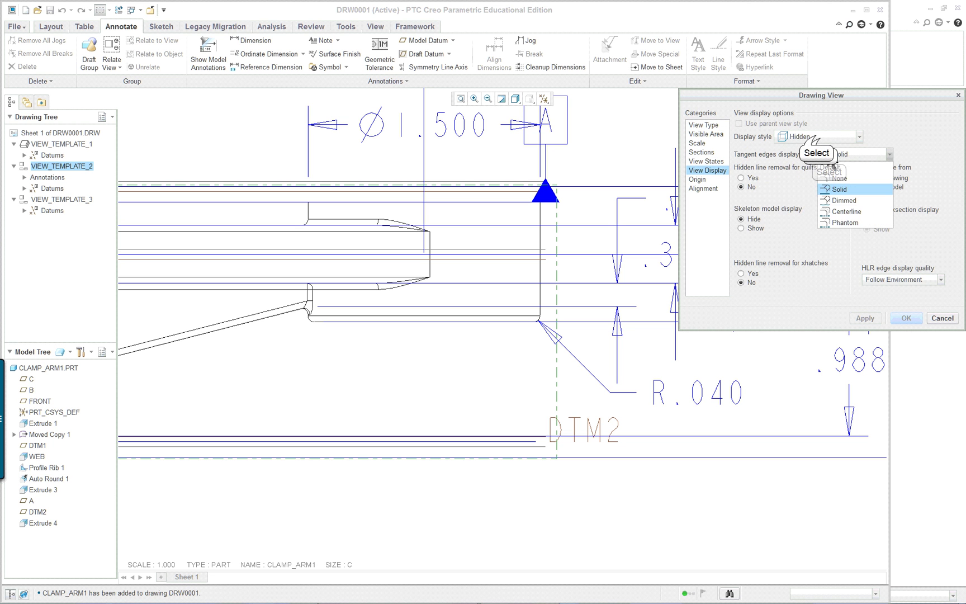
left_click(820, 139)
left_click(821, 138)
left_click(798, 194)
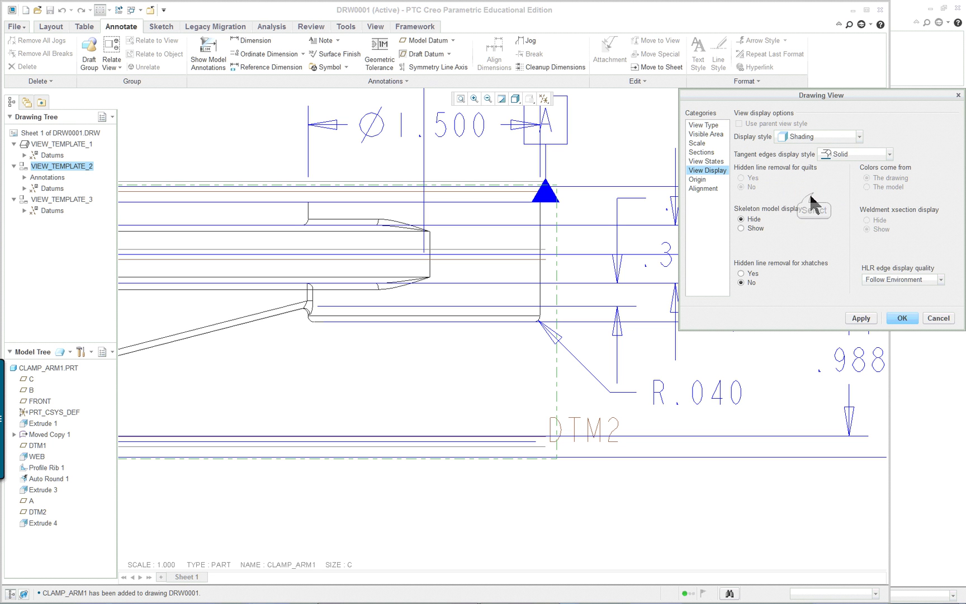
left_click(900, 318)
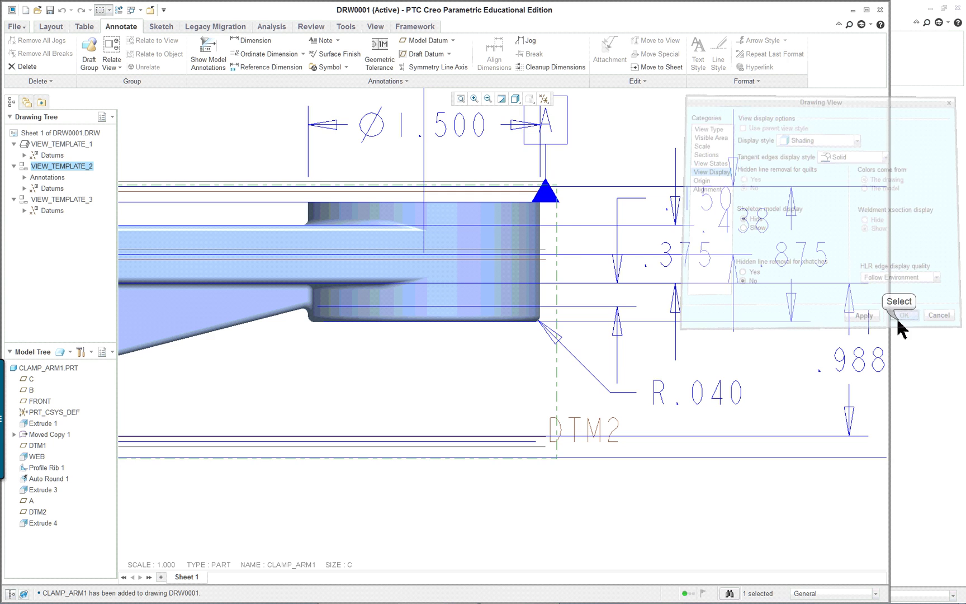
Zoom around the view and inspect the 1.750 overall height dimension
scroll(657, 373, "down", 4)
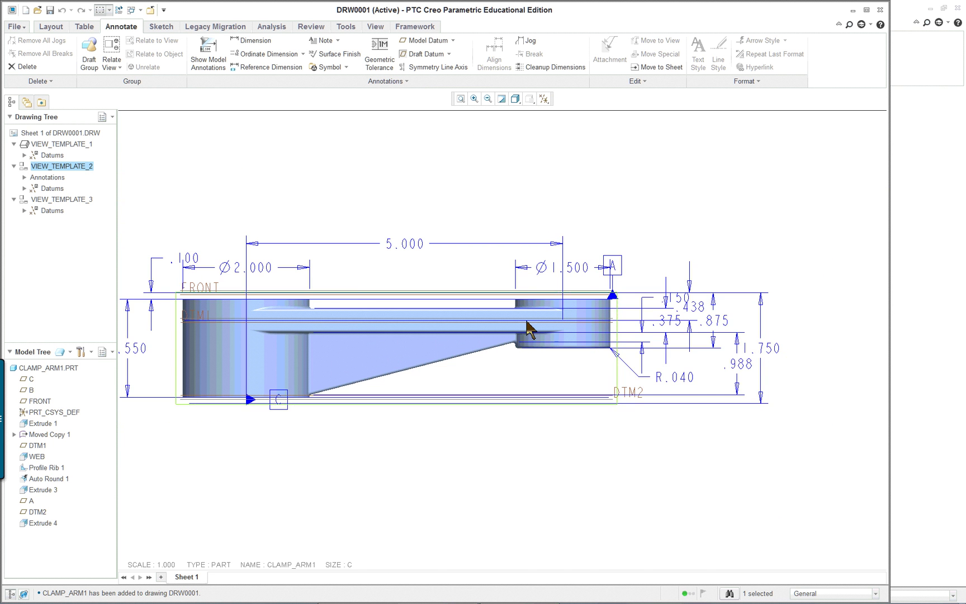
scroll(527, 329, "down", 2)
scroll(500, 338, "up", 2)
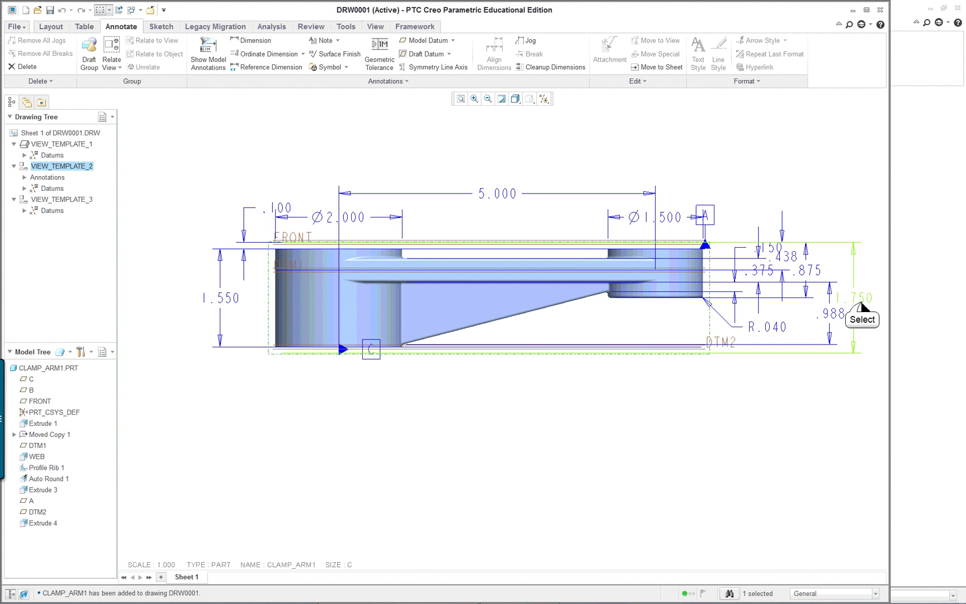
left_click(864, 305)
scroll(519, 380, "up", 2)
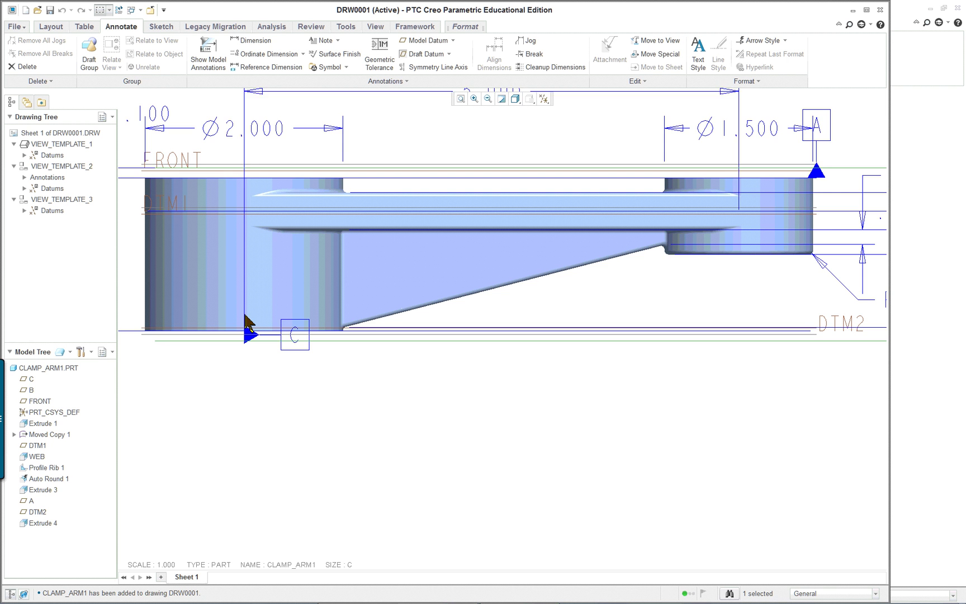
scroll(524, 252, "down", 2)
scroll(657, 224, "up", 3)
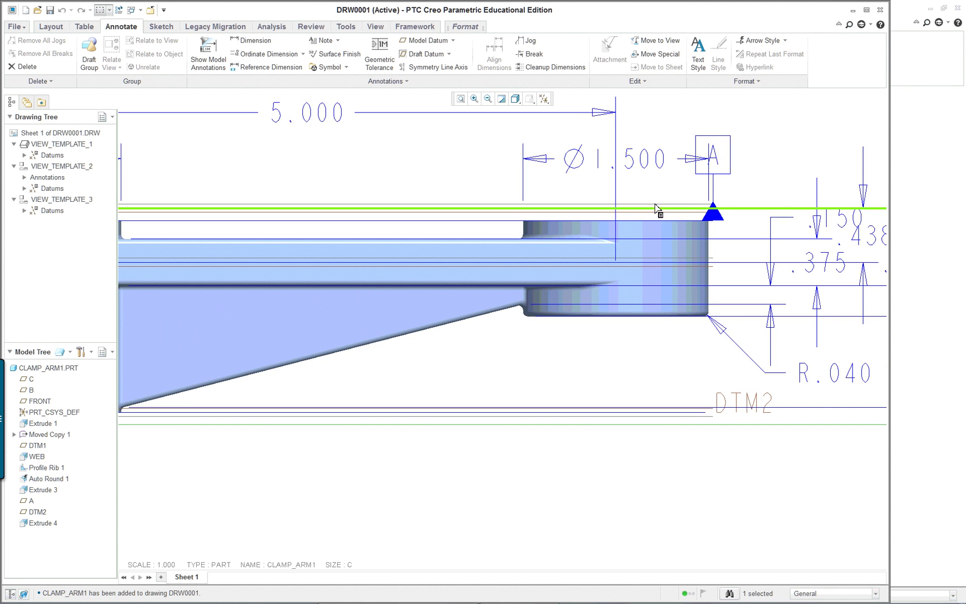
scroll(657, 232, "down", 2)
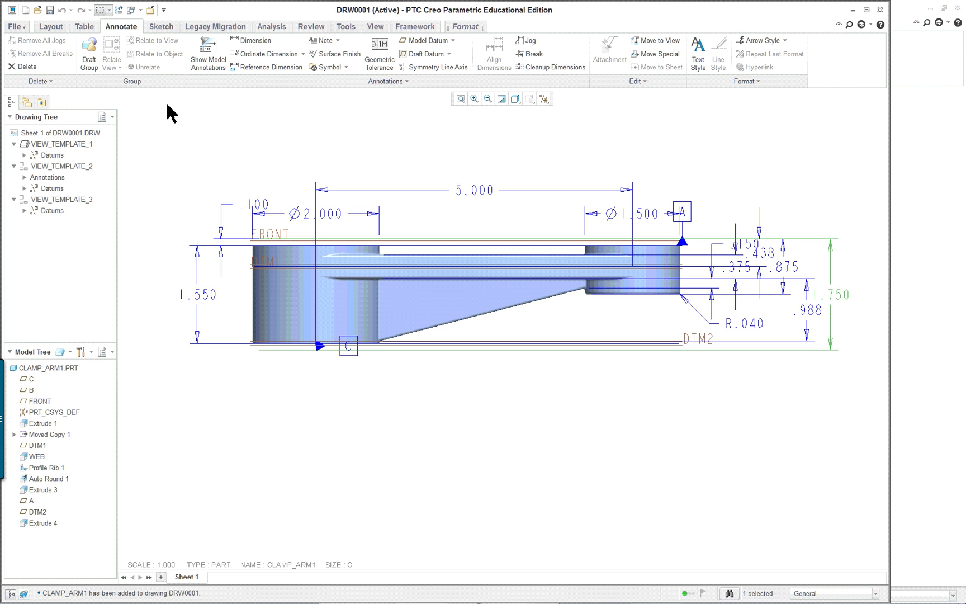
Return to the CLAMP_ARM1 part, zoom in on the small boss, and select its top face
left_click(147, 10)
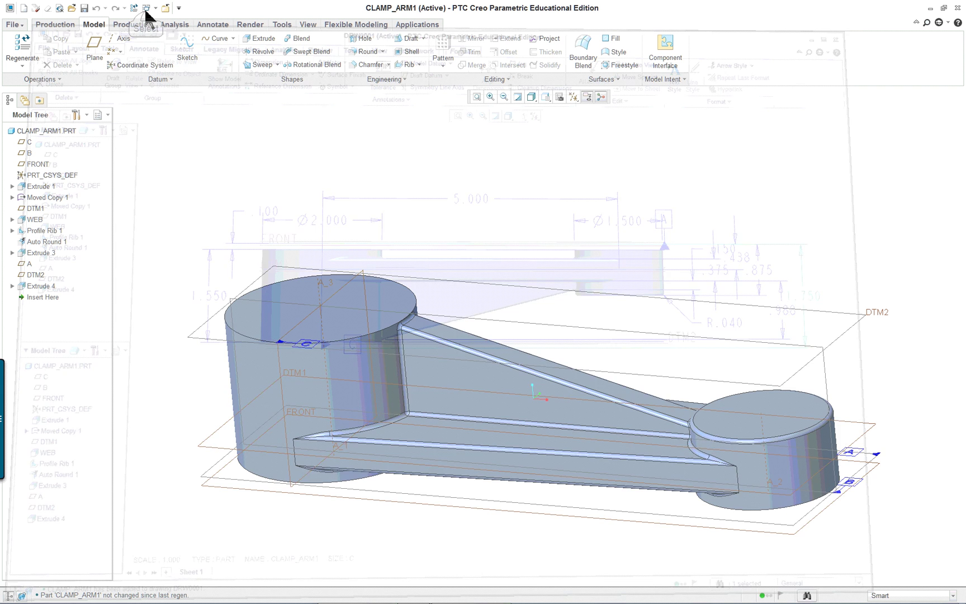
scroll(497, 244, "down", 2)
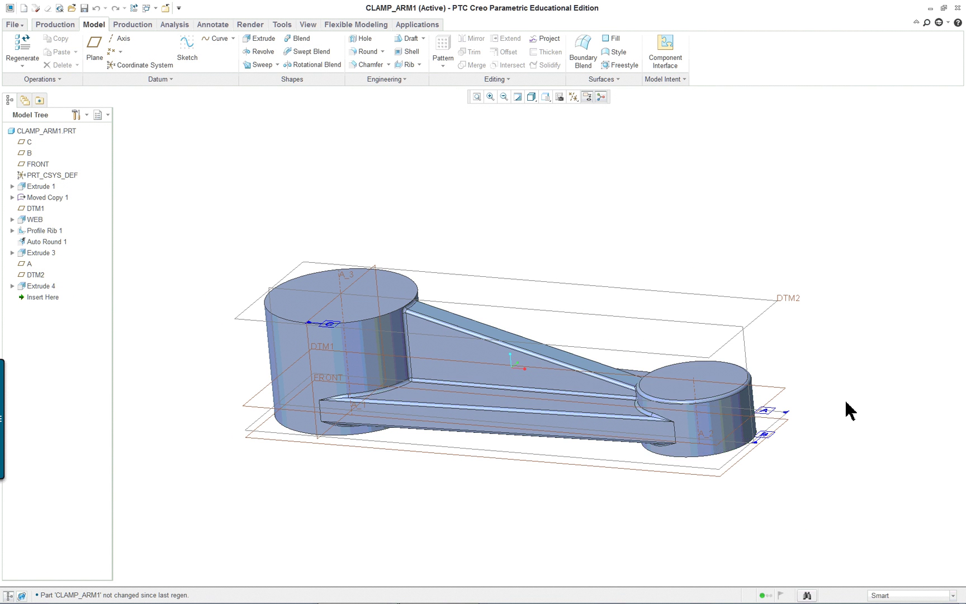
scroll(848, 411, "down", 2)
scroll(848, 411, "down", 2)
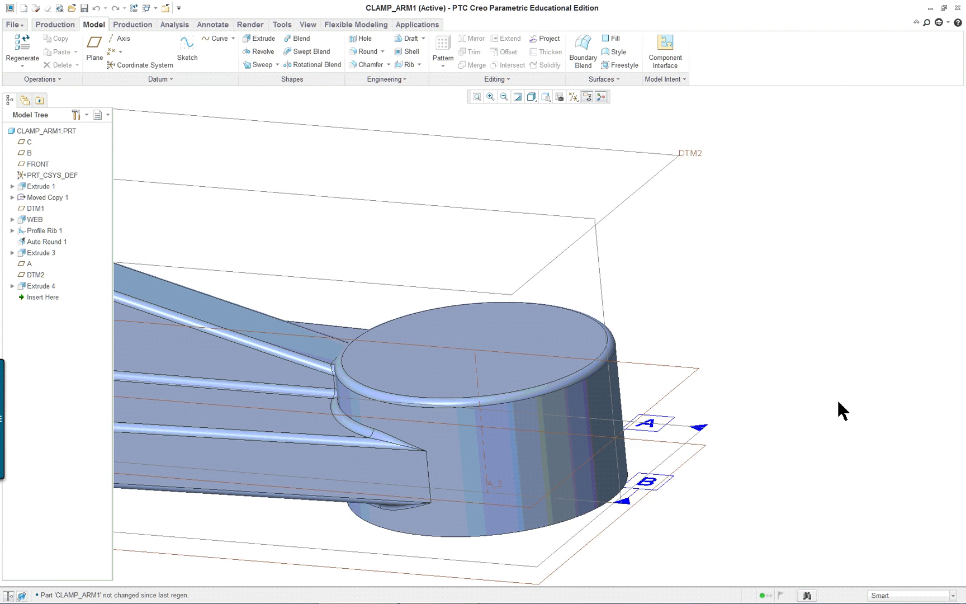
scroll(841, 410, "up", 4)
scroll(837, 411, "down", 4)
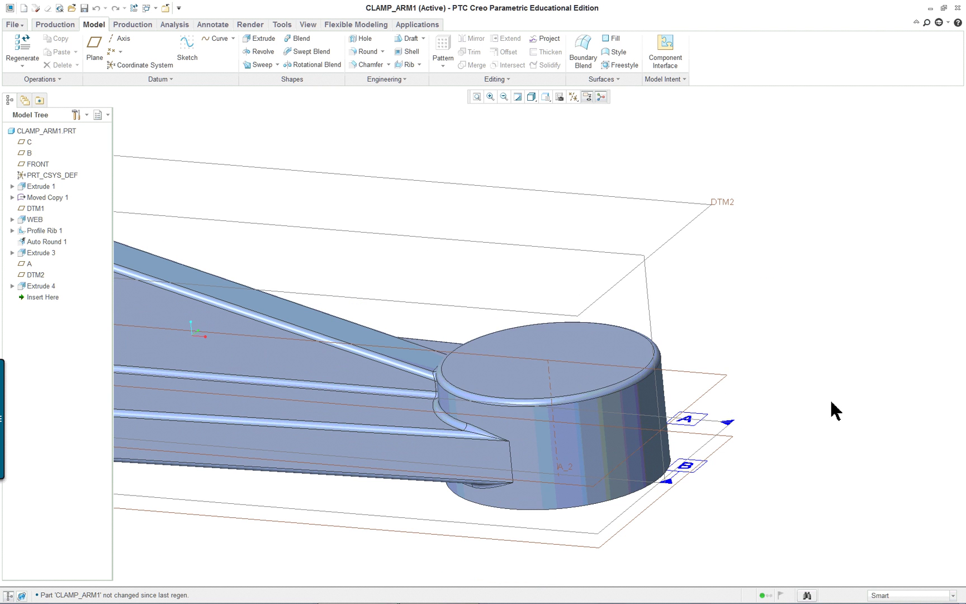
left_click(618, 353)
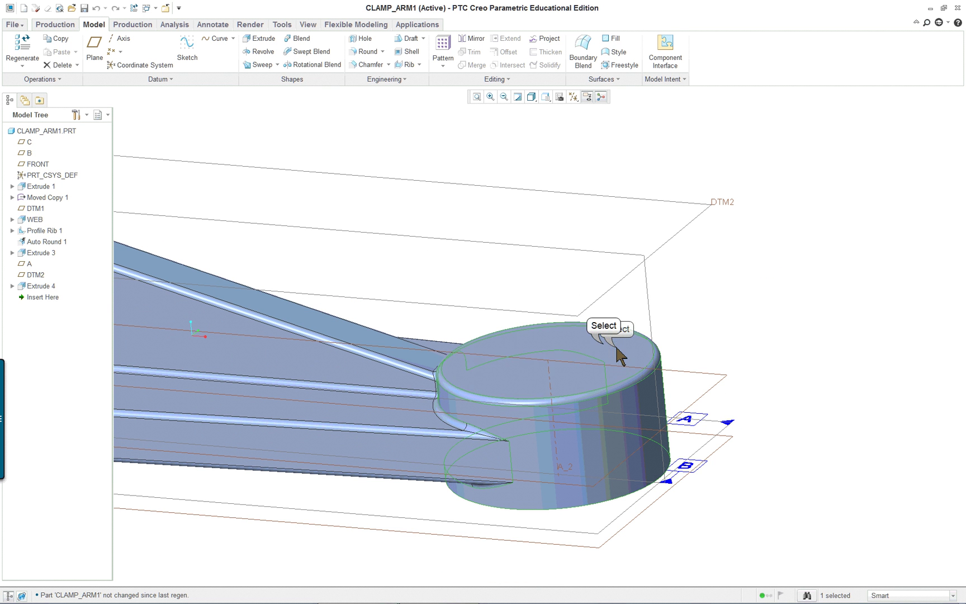
left_click(603, 345)
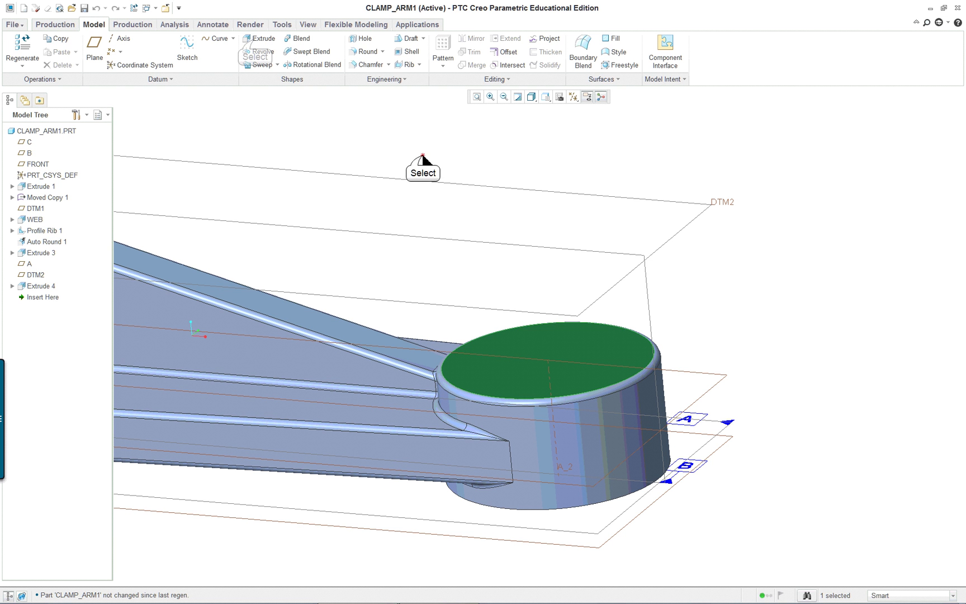
Start a removing extrude sketched on the small cylinder's top face, referencing its outer surface
left_click(425, 157)
left_click(259, 38)
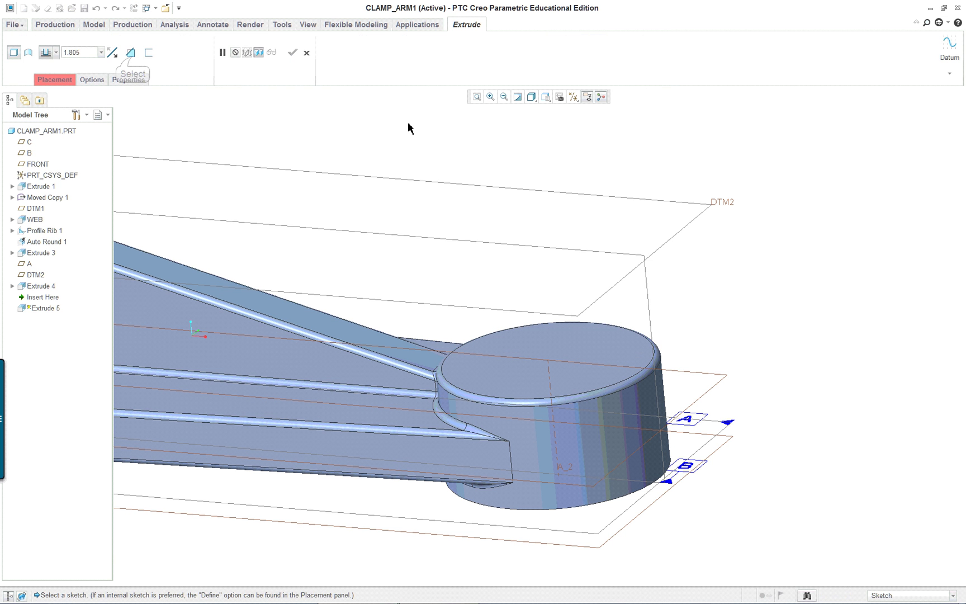
left_click(130, 52)
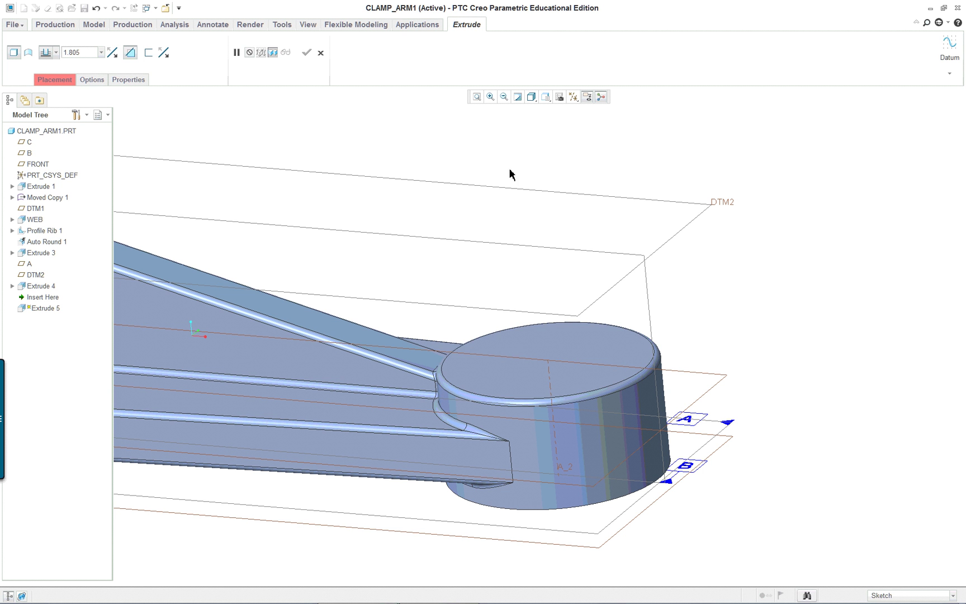
left_click(598, 341)
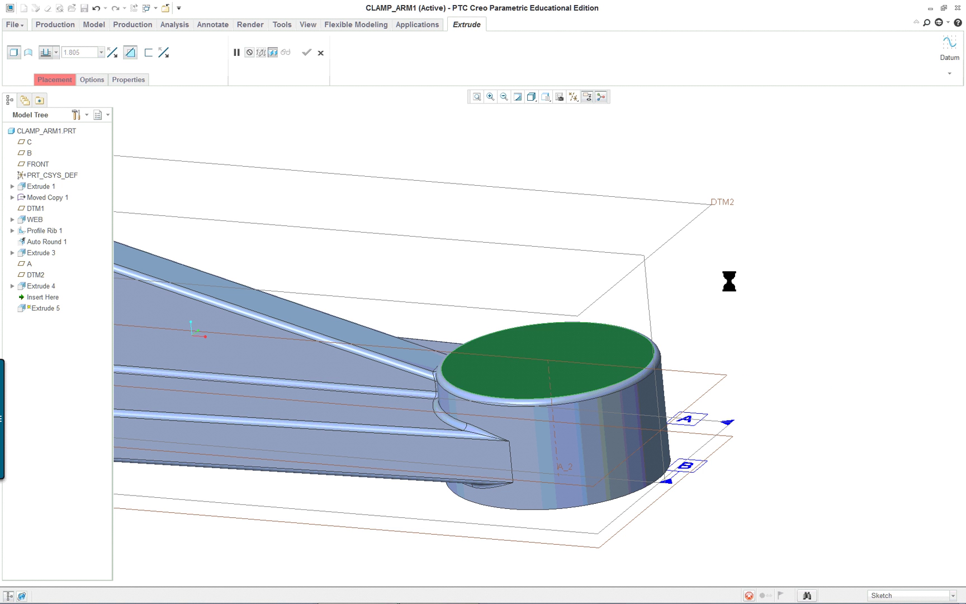
right_click(730, 230)
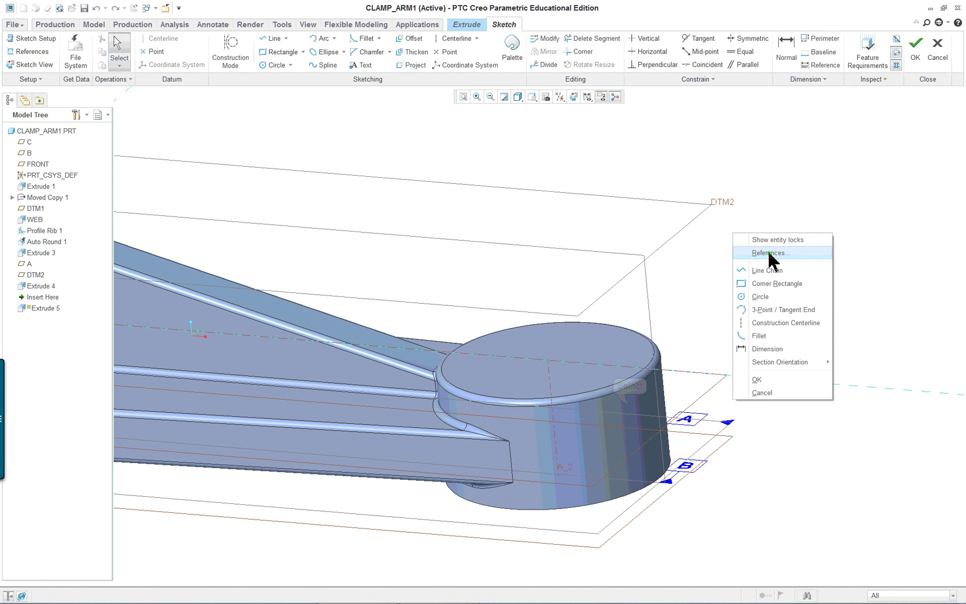
left_click(743, 254)
left_click(631, 409)
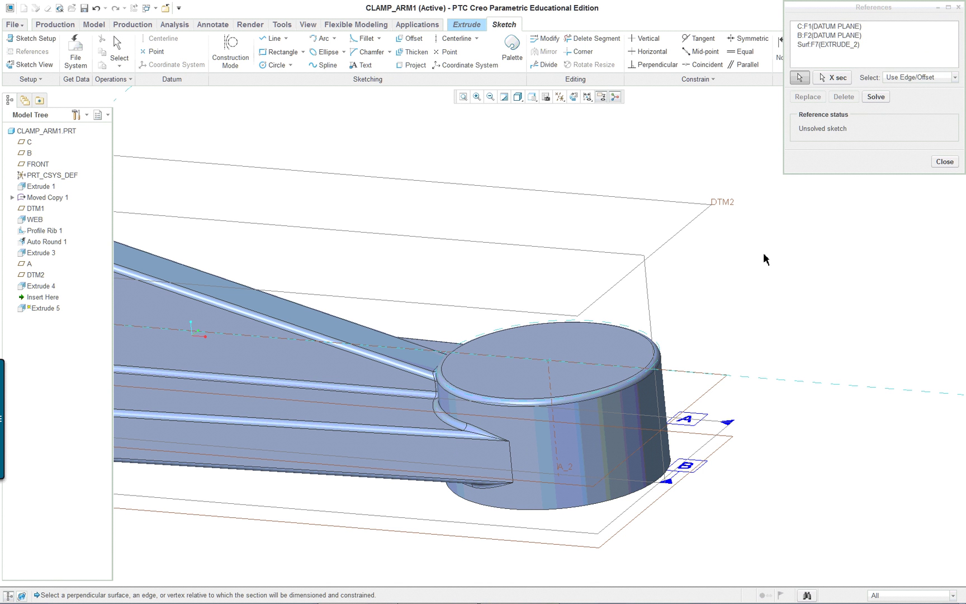
left_click(945, 162)
left_click(561, 98)
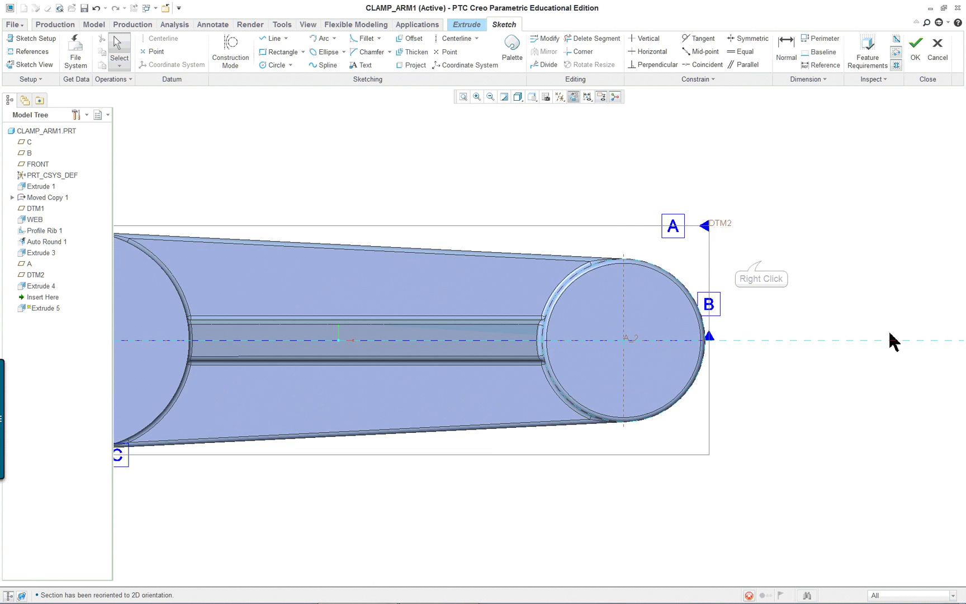
Sketch a circle on the cylinder axis matching its outer edge and accept the sketch
right_click(762, 267)
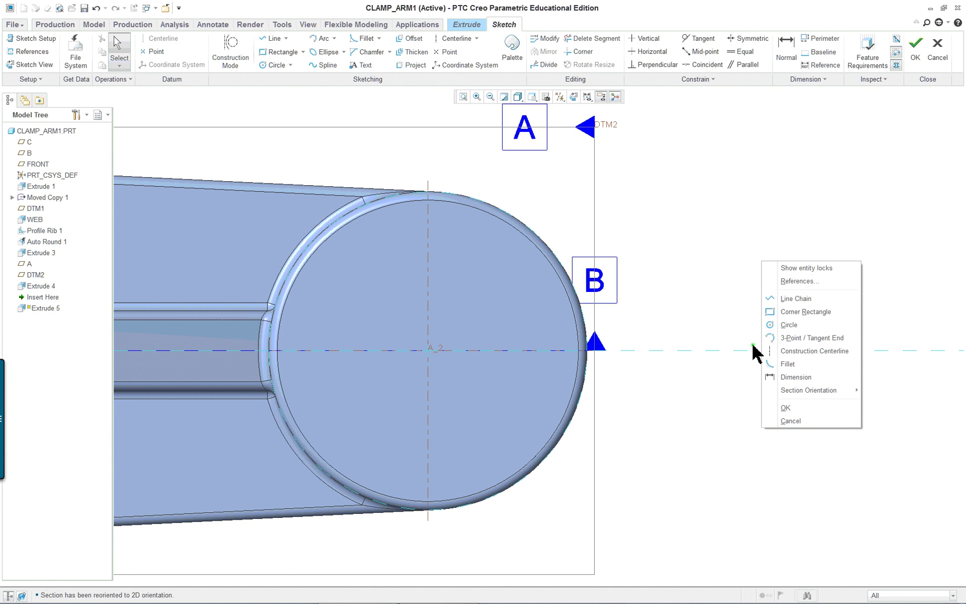
left_click(791, 323)
left_click(428, 350)
left_click(526, 224)
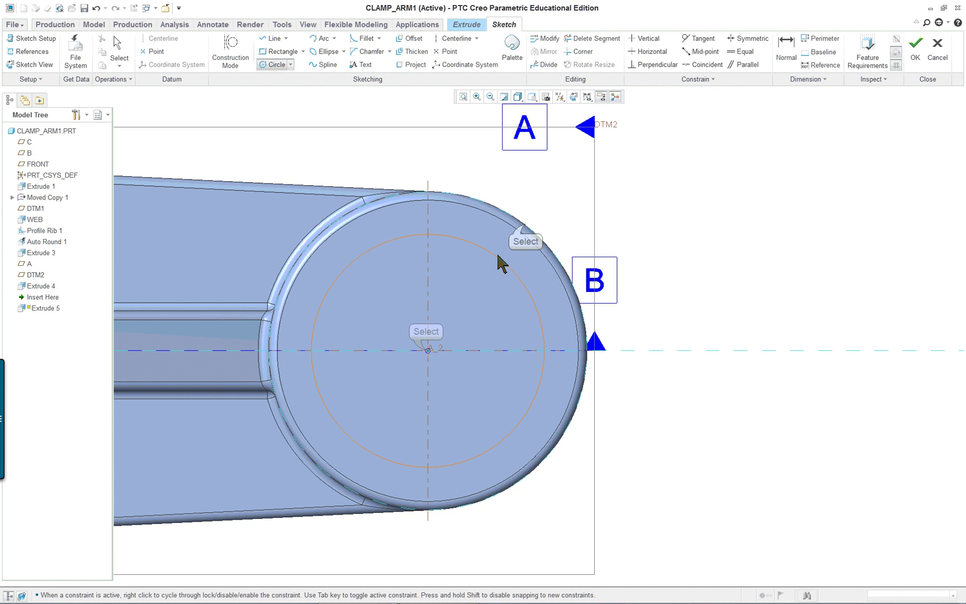
middle_click(687, 247)
mouse_move(717, 372)
middle_mouse_down()
mouse_move(710, 386)
mouse_move(730, 317)
mouse_move(714, 324)
middle_mouse_up()
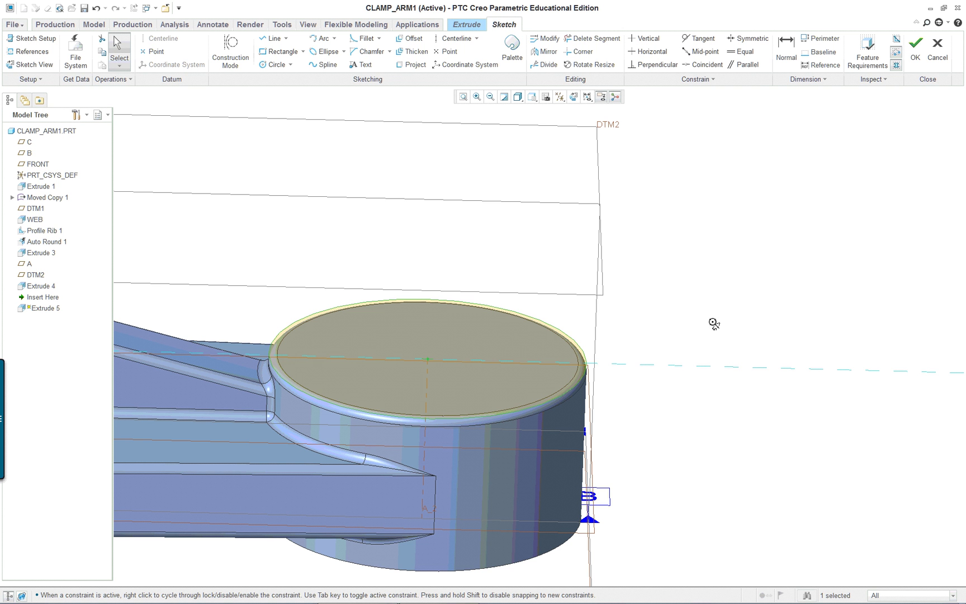
right_click(626, 194)
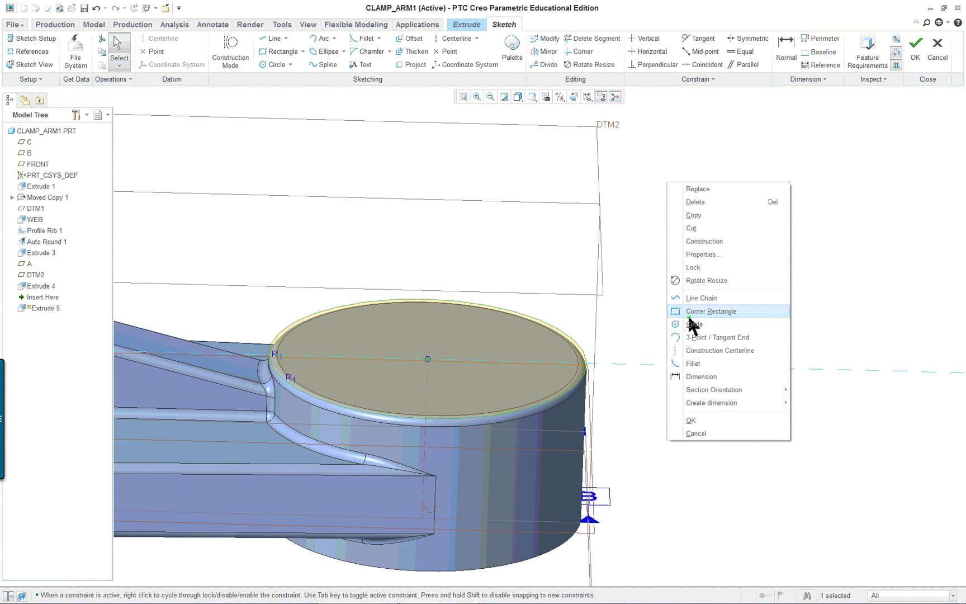
left_click(694, 425)
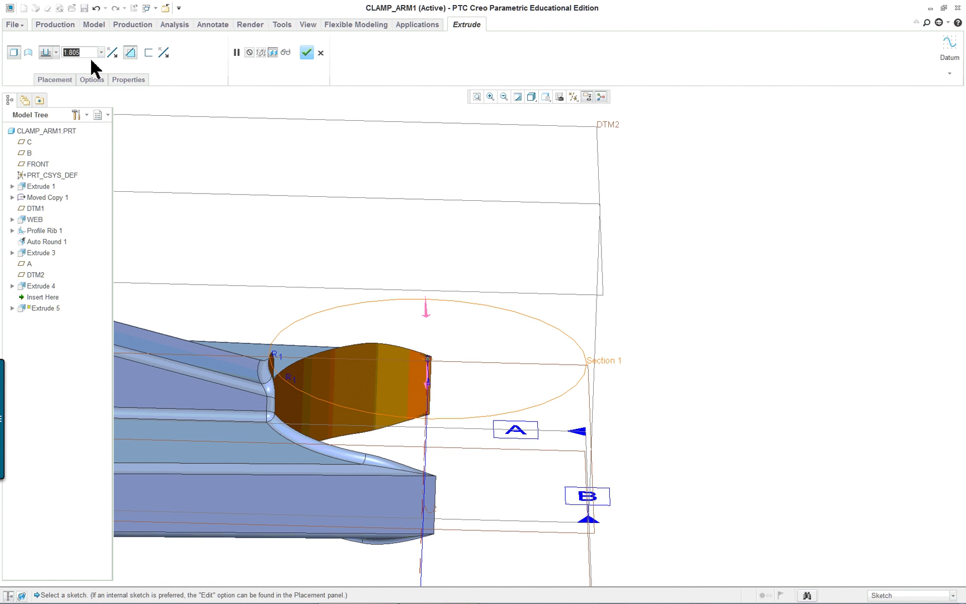
Set the cut depth to 0.100 and finish Extrude 5
key("BackSpace")
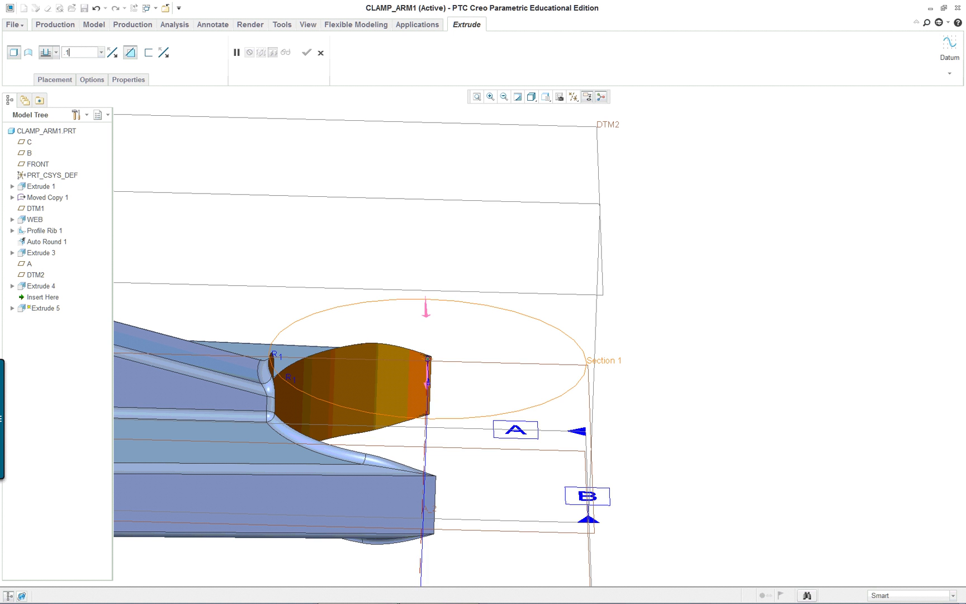
type(".1")
key("Return")
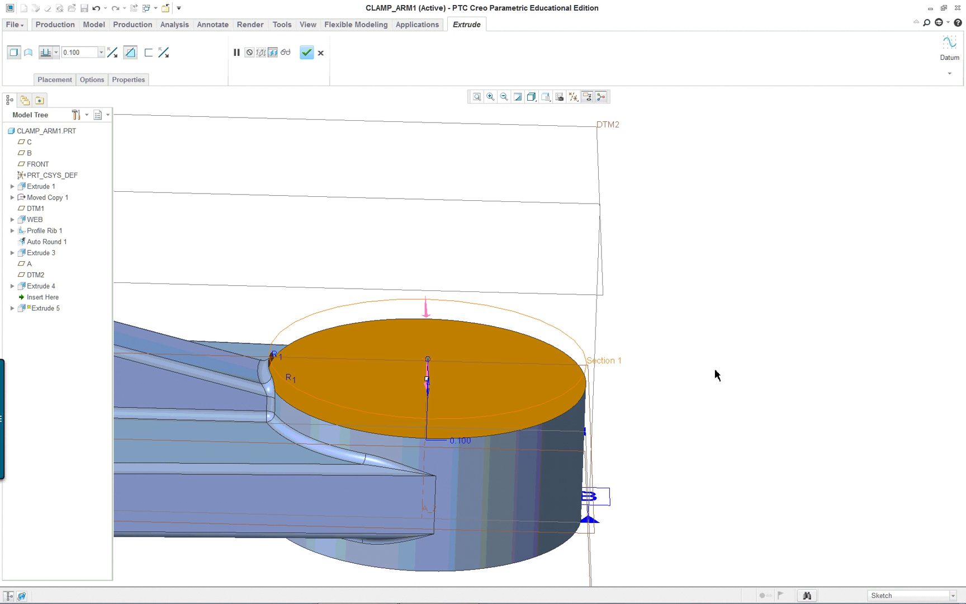
mouse_move(704, 398)
middle_mouse_down()
mouse_move(724, 384)
mouse_move(702, 394)
middle_mouse_up()
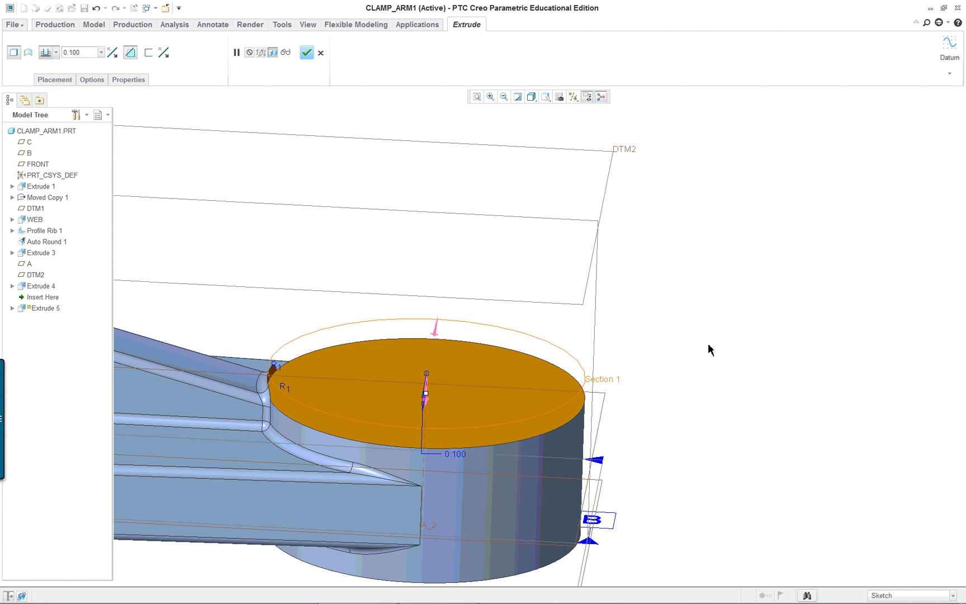
left_click(306, 54)
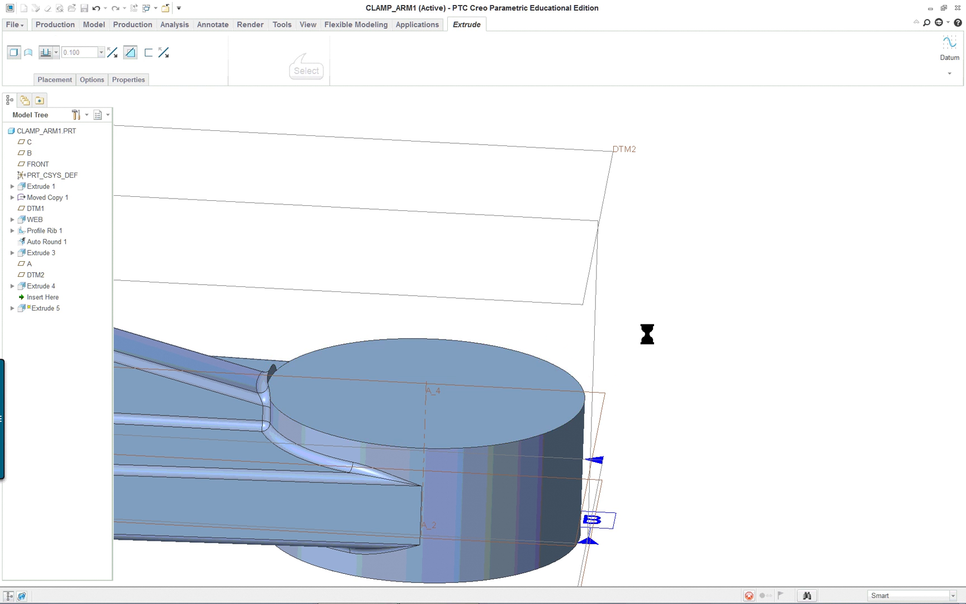
Inspect the machined top and the rib-cylinder junction, then undo Extrude 5 so Extrude 4 is last
middle_click_drag(471, 363, 430, 355)
scroll(293, 346, "up", 5)
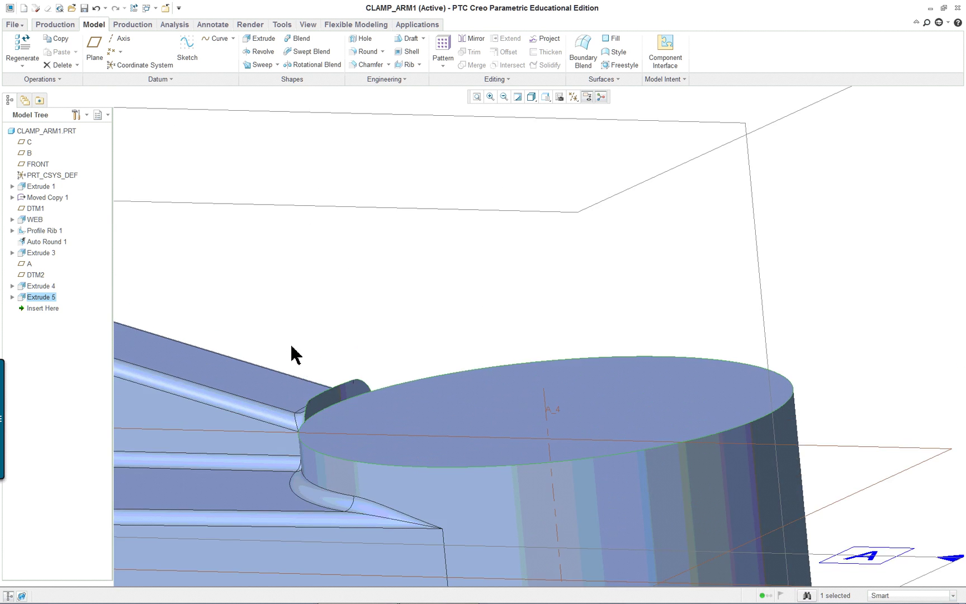
scroll(420, 384, "down", 3)
middle_click_drag(454, 461, 505, 408)
scroll(573, 377, "down", 3)
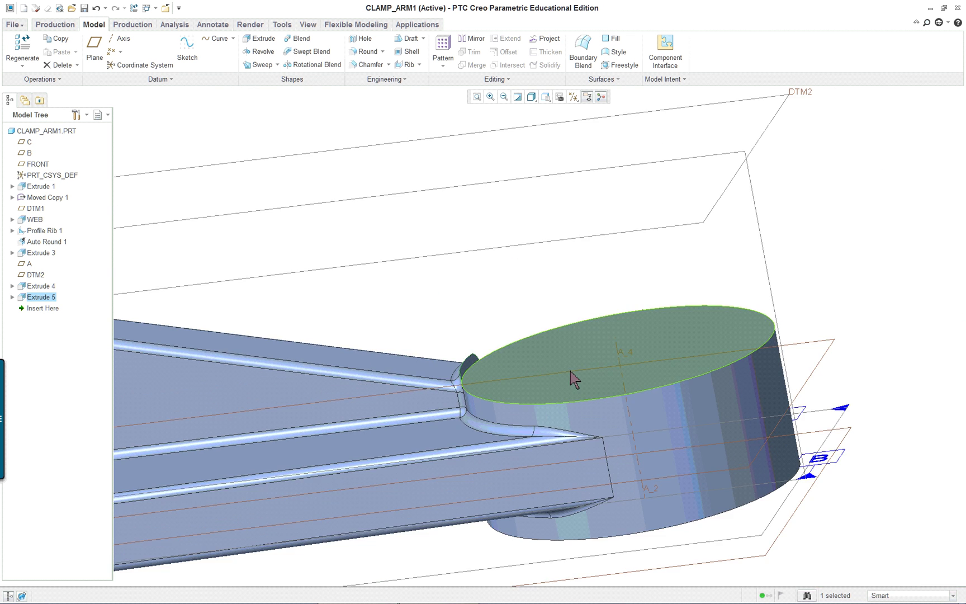
mouse_move(574, 377)
middle_mouse_down()
mouse_move(541, 409)
mouse_move(575, 378)
middle_mouse_up()
scroll(457, 418, "up", 3)
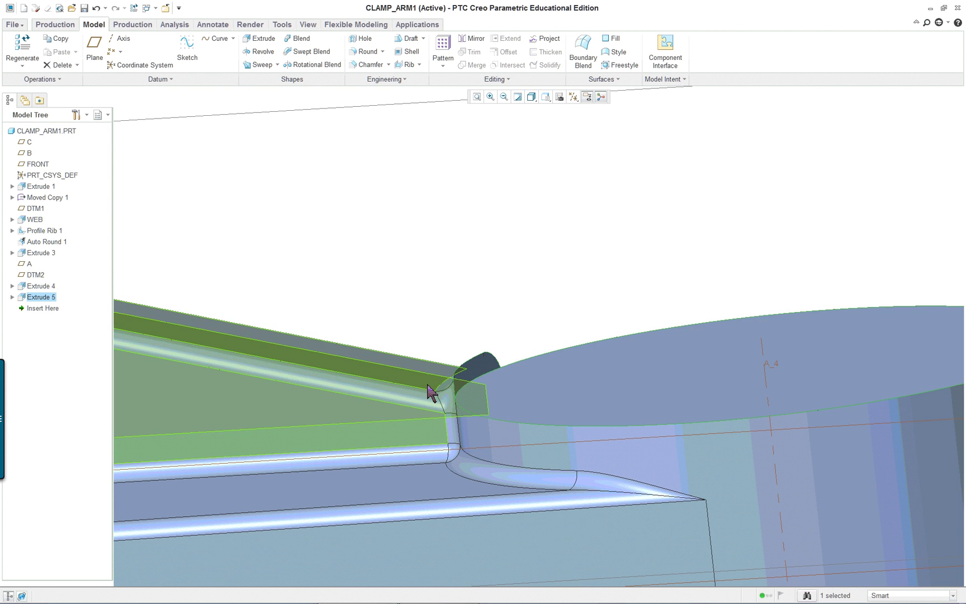
scroll(521, 398, "down", 2)
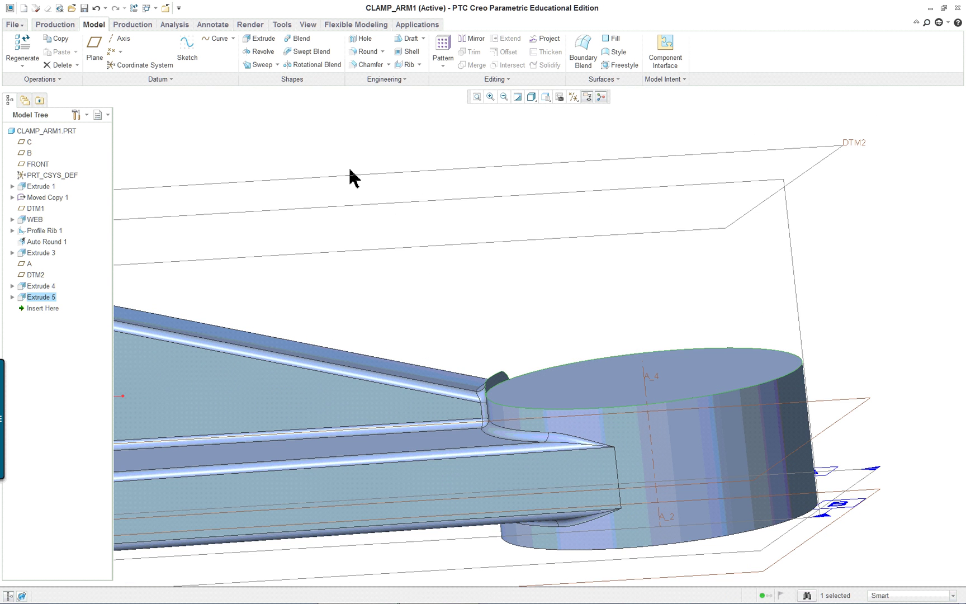
left_click(96, 8)
scroll(545, 299, "down", 2)
scroll(545, 300, "down", 3)
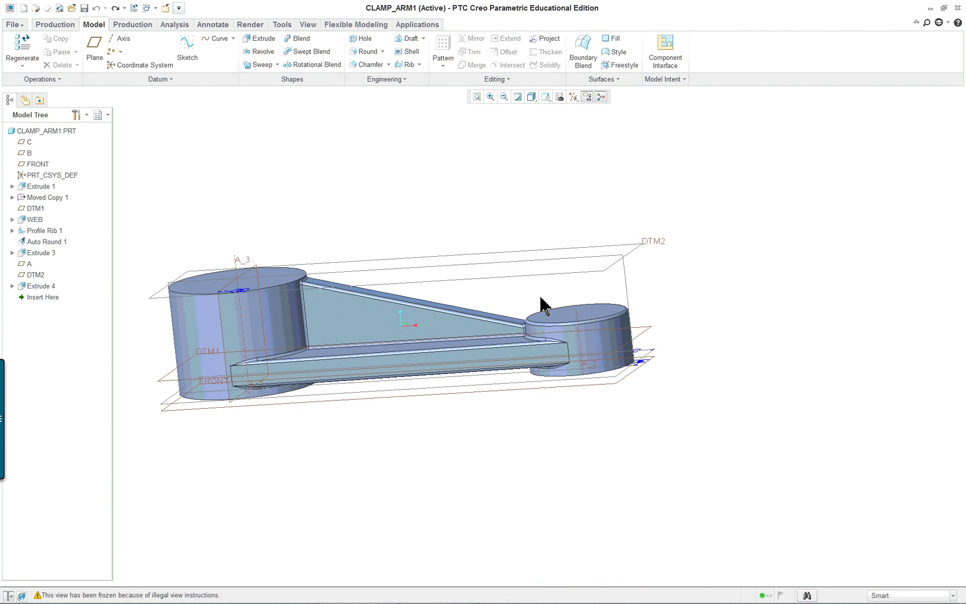
middle_click_drag(543, 243, 539, 303)
scroll(721, 425, "up", 3)
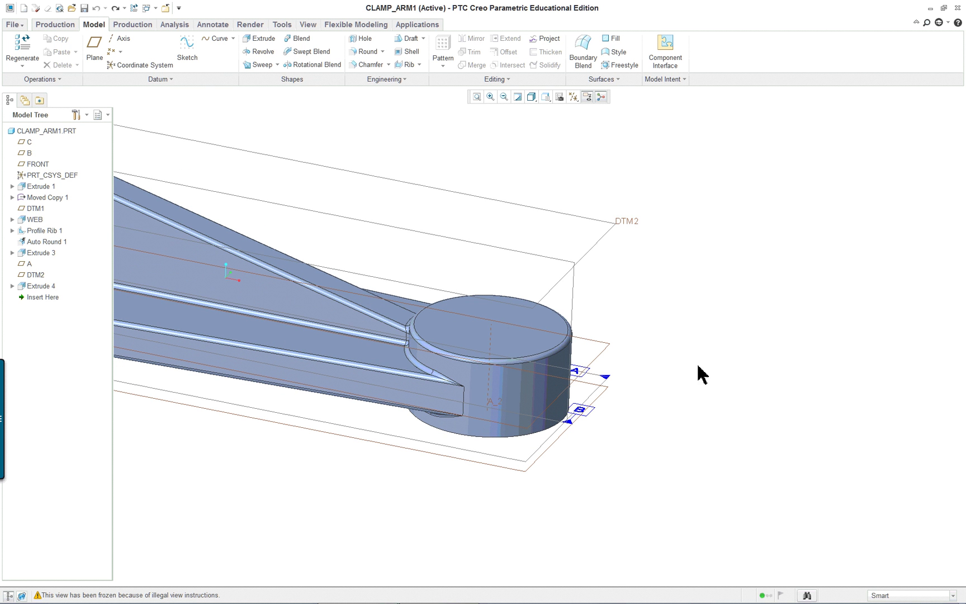
Start a material-removing extrude sketched on datum plane B
left_click(259, 38)
left_click(128, 52)
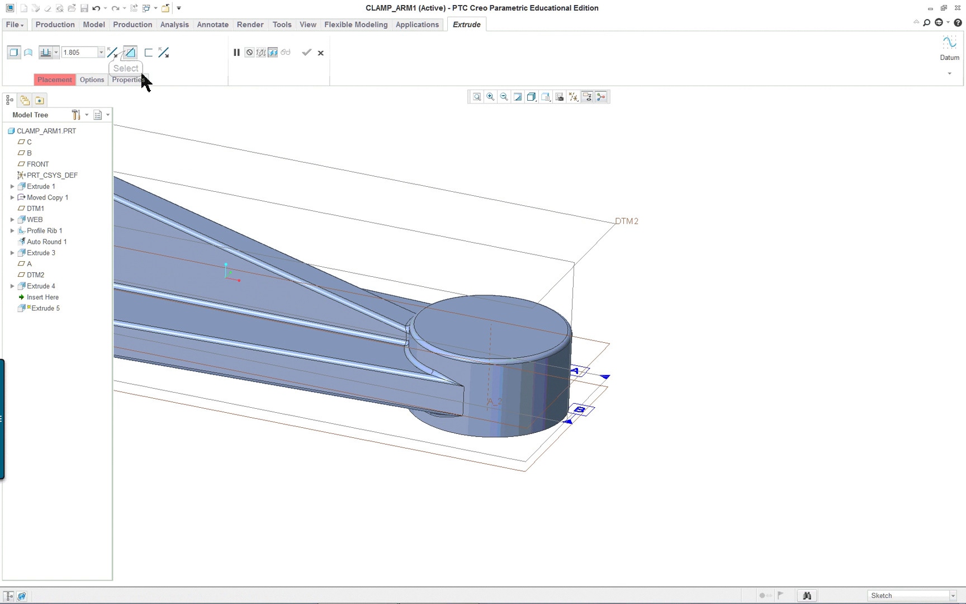
left_click(500, 248)
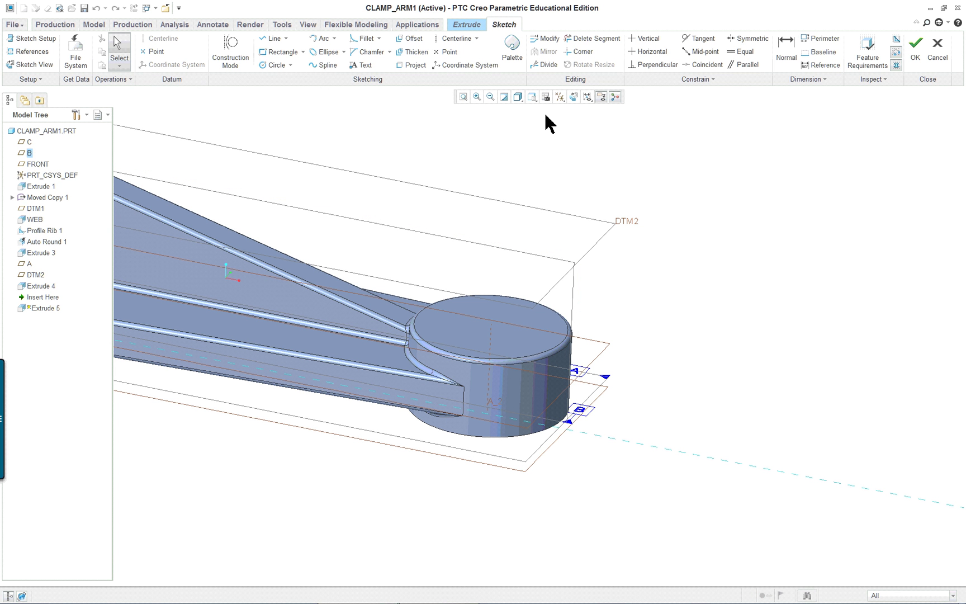
left_click(574, 99)
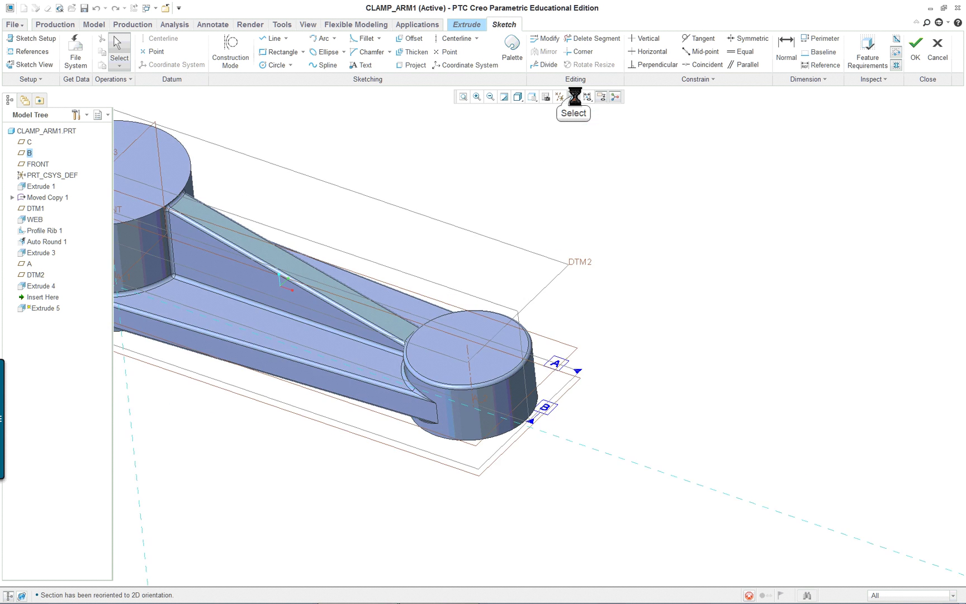
Set the dashed reference as the sketch's horizontal reference so the part lies horizontal
right_click(679, 406)
mouse_move(748, 530)
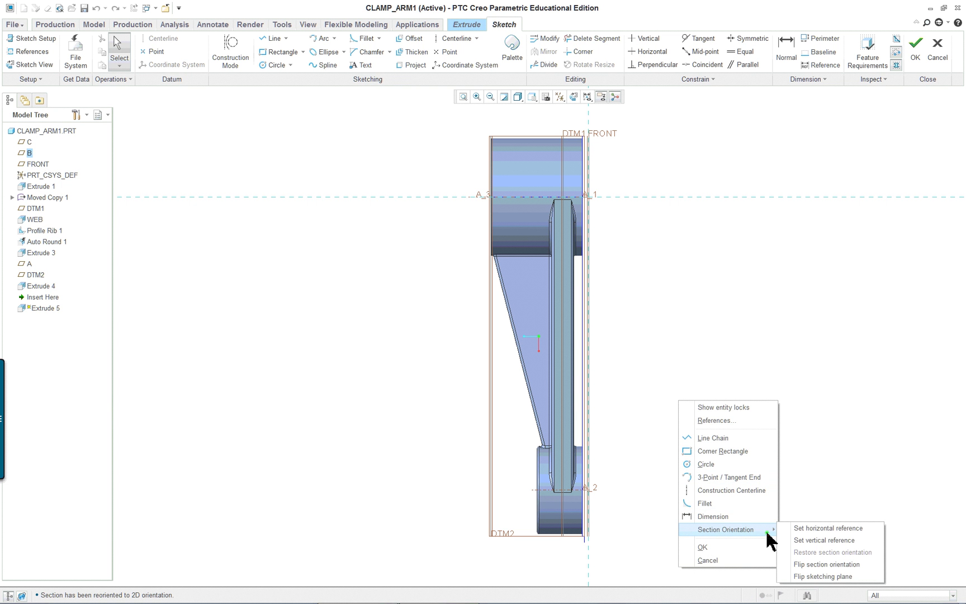
left_click(824, 540)
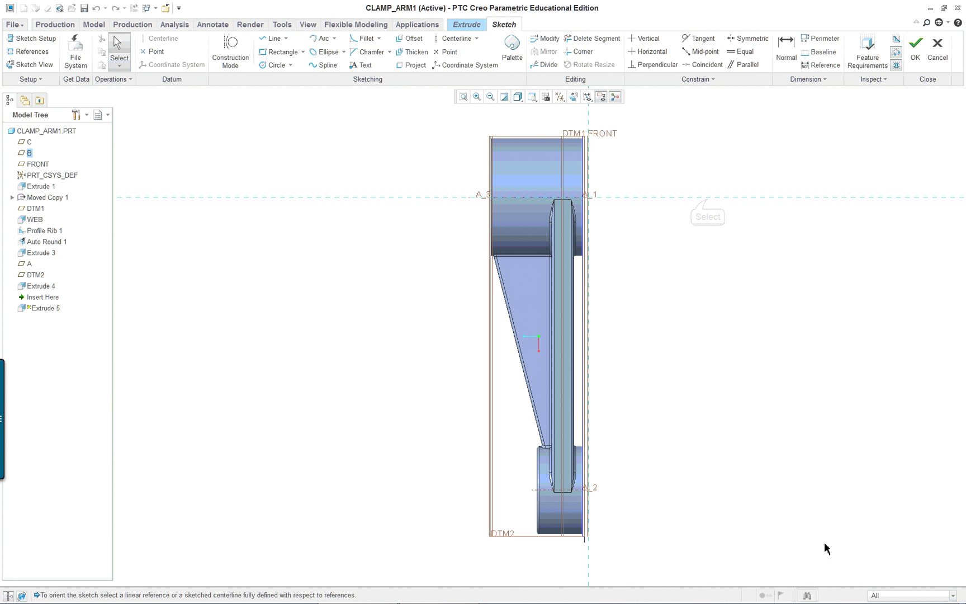
left_click(708, 199)
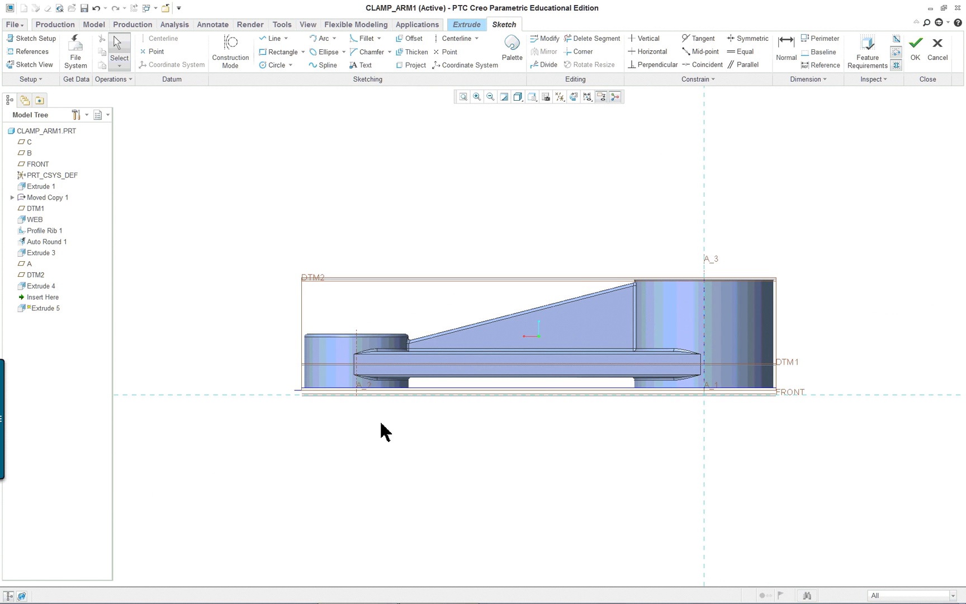
scroll(341, 382, "down", 5)
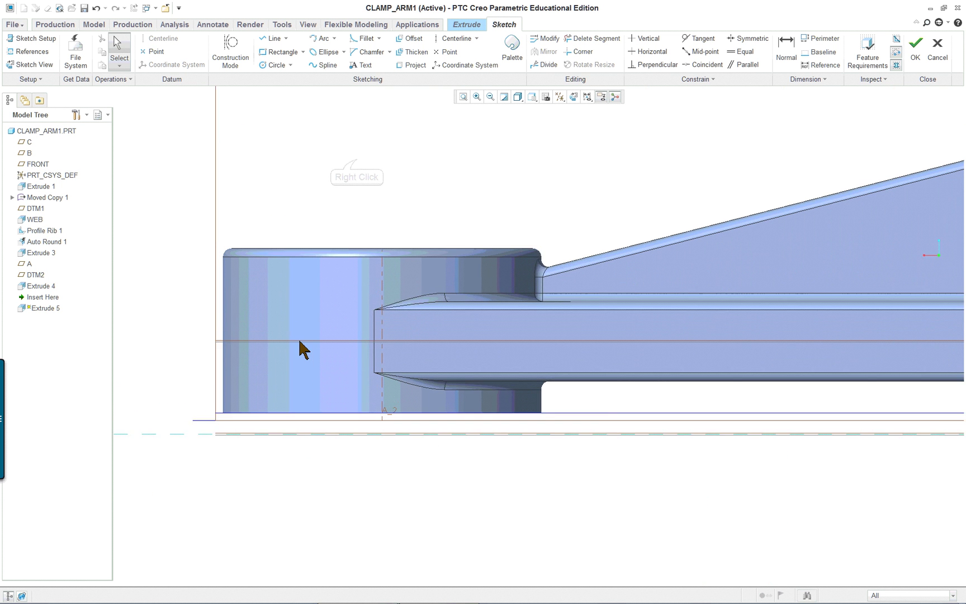
Add the boss's left silhouette and the sloped rib edge as sketch references
right_click(359, 188)
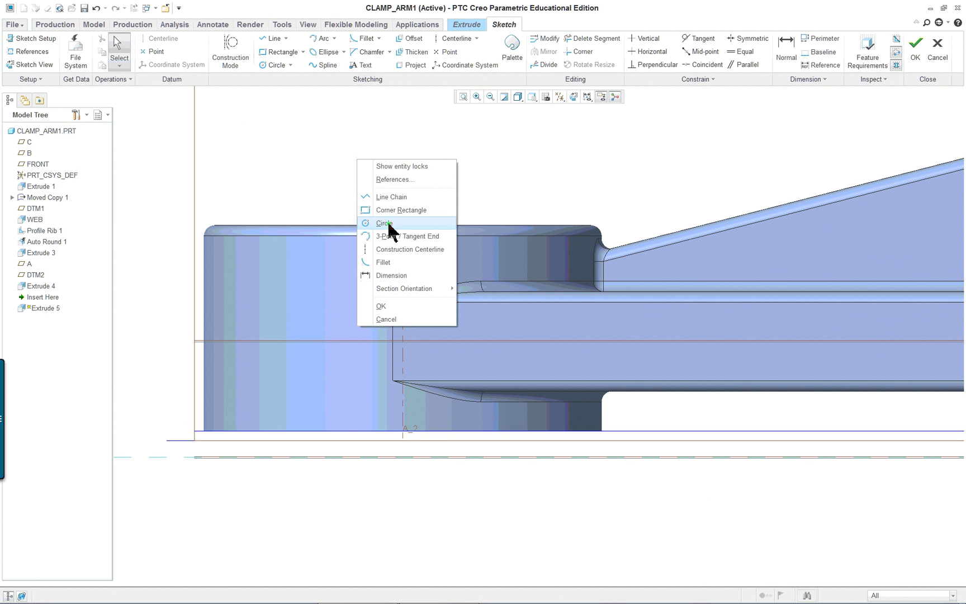
left_click(401, 181)
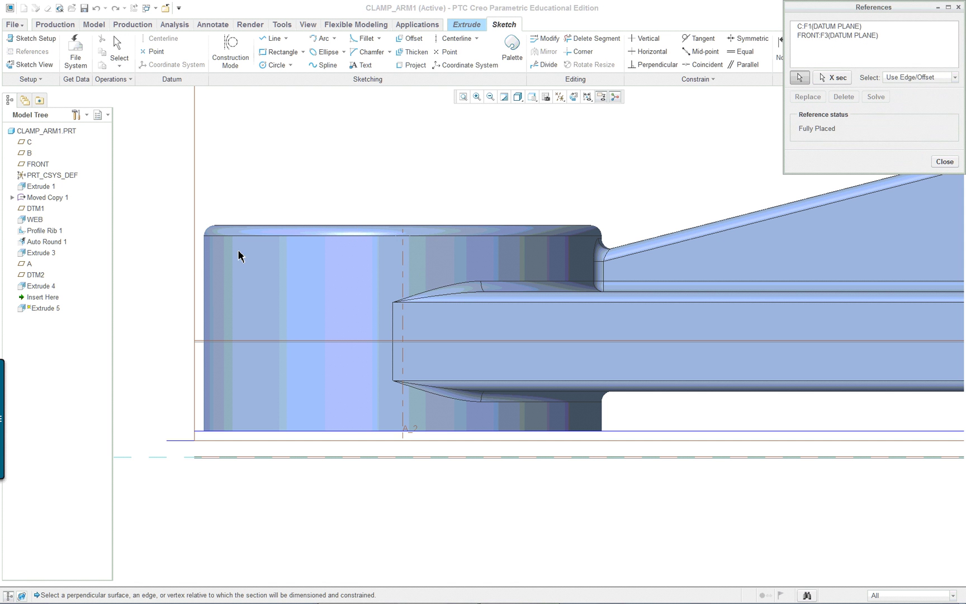
left_click(206, 267)
scroll(621, 245, "down", 2)
scroll(637, 263, "down", 2)
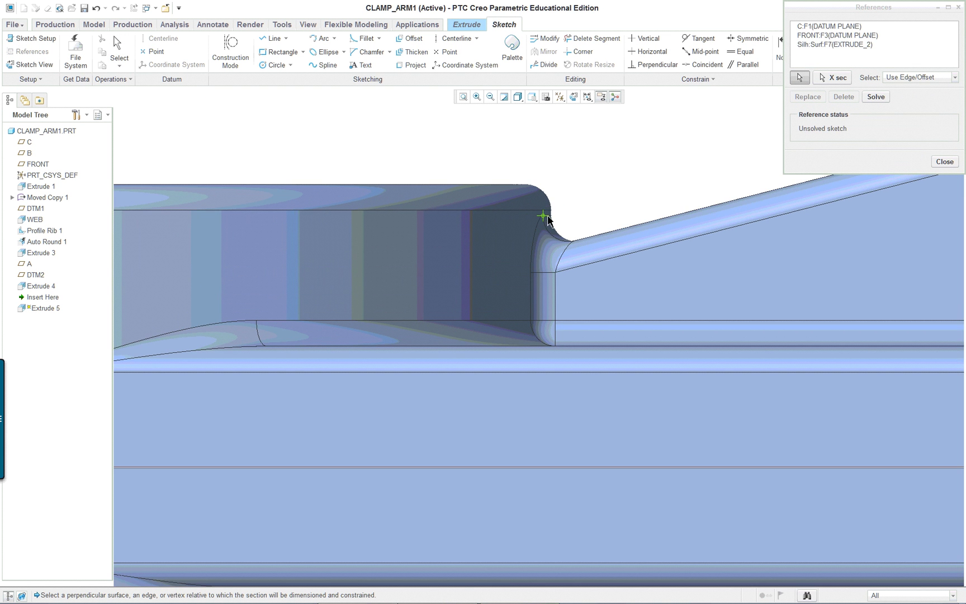
left_click(656, 225)
scroll(633, 273, "up", 2)
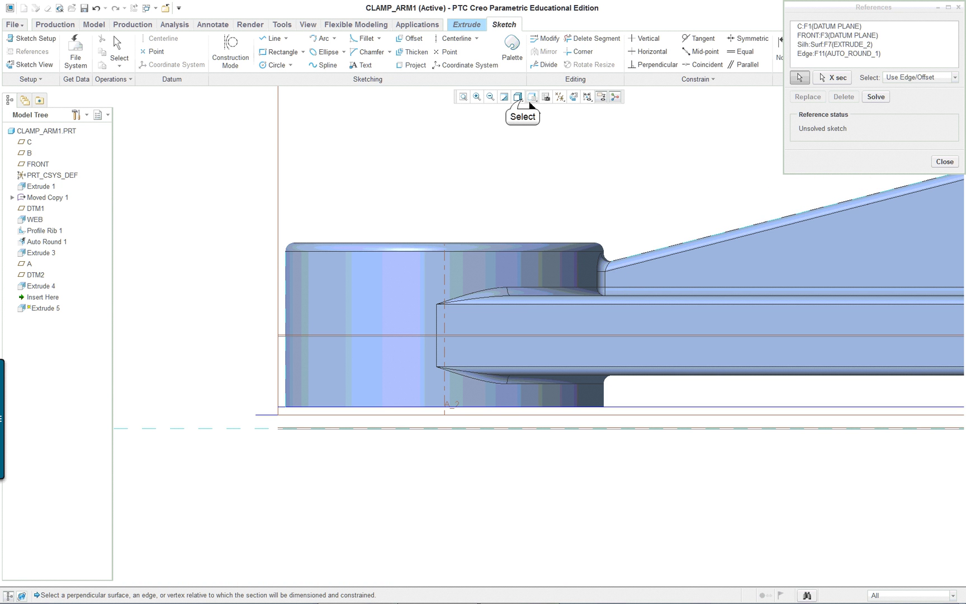
Switch to hidden-line display and solve the references to fully placed
left_click(518, 97)
left_click(547, 158)
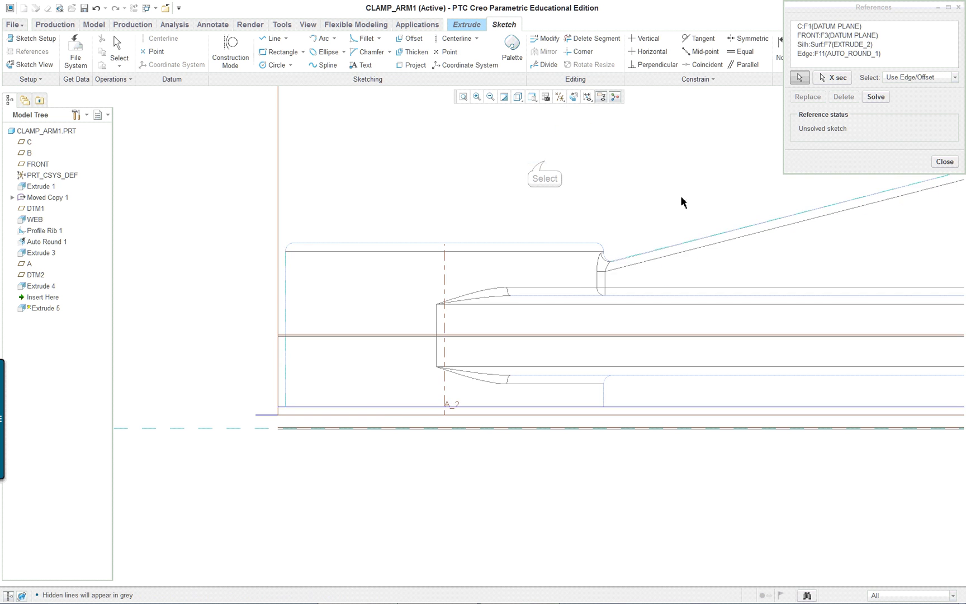
scroll(682, 199, "down", 1)
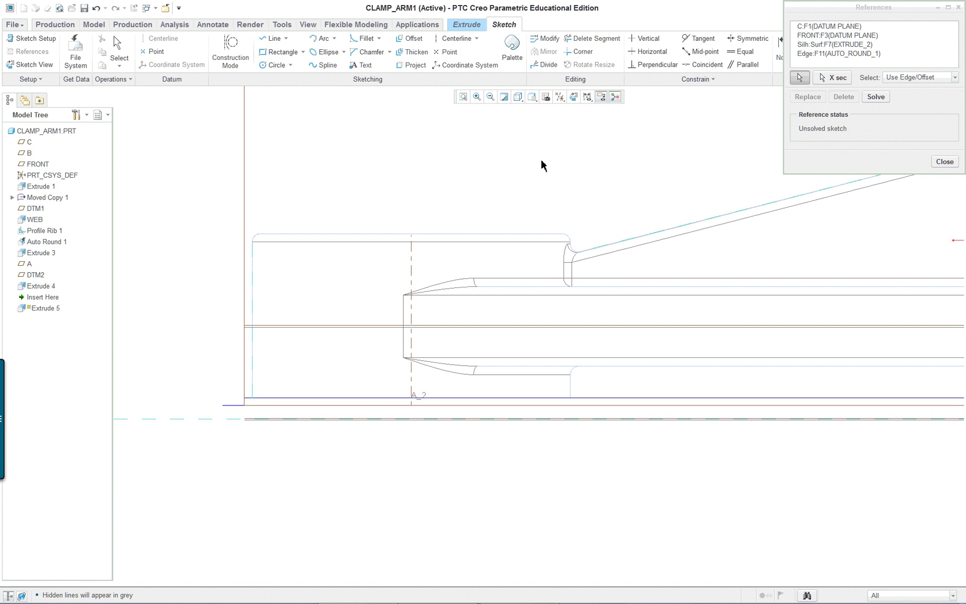
scroll(539, 160, "up", 1)
left_click(879, 96)
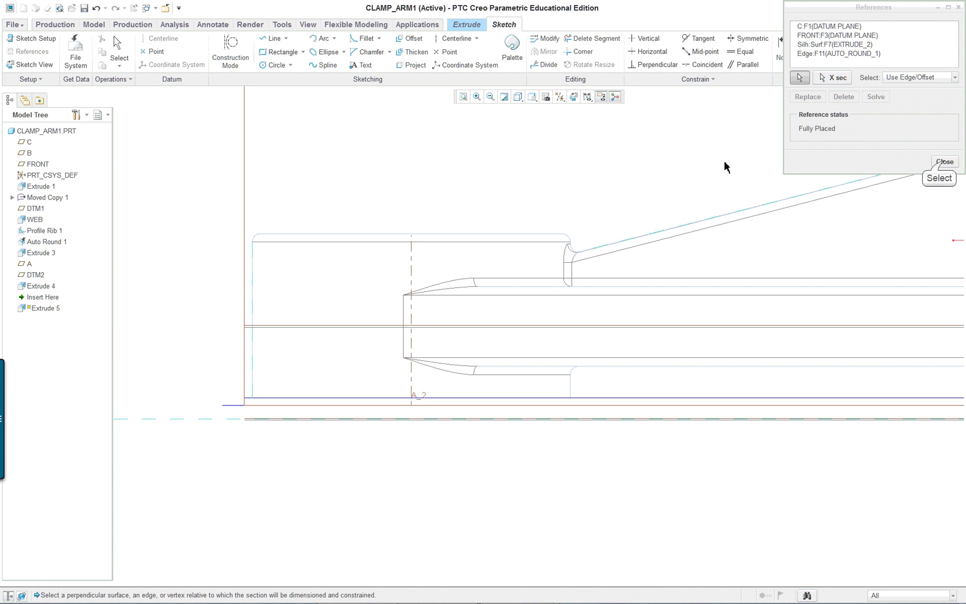
left_click(945, 162)
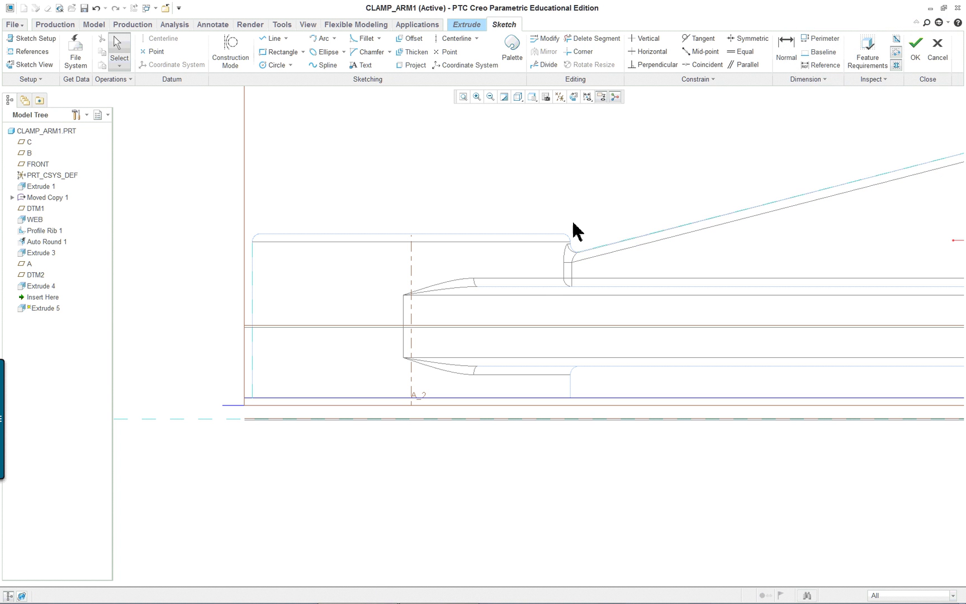
scroll(540, 203, "down", 2)
scroll(498, 208, "up", 1)
right_click(372, 173)
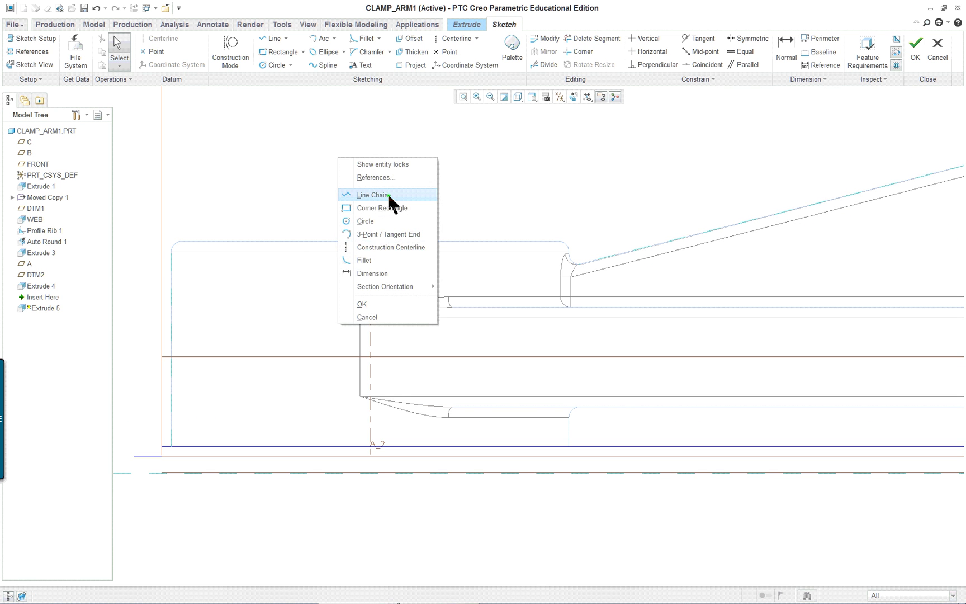
left_click(358, 194)
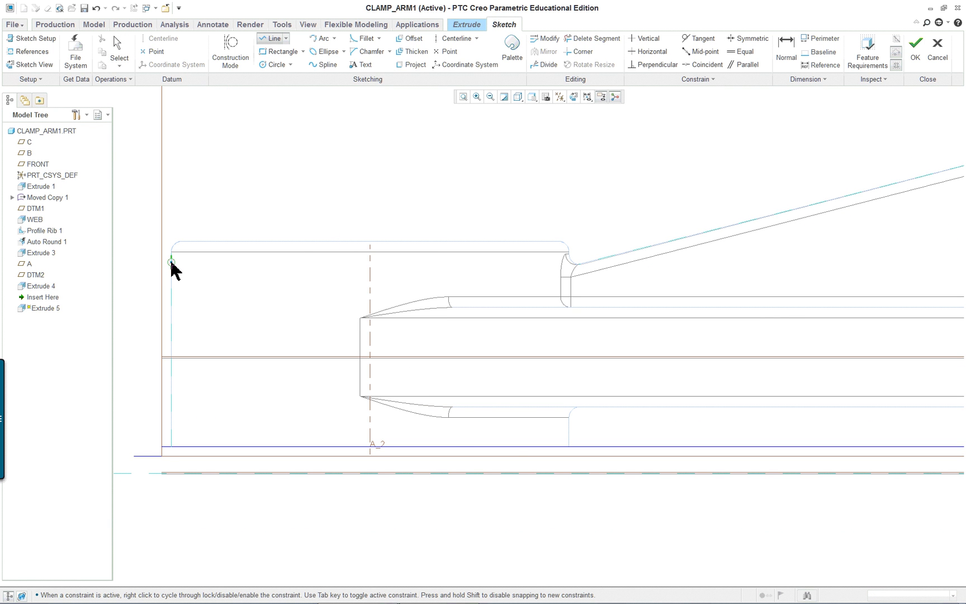
scroll(171, 263, "down", 2)
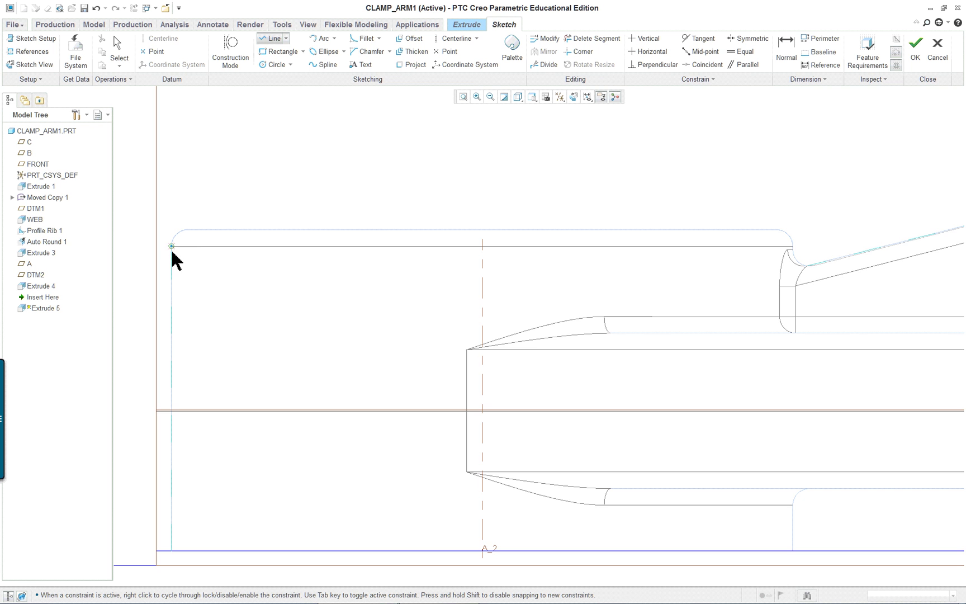
scroll(173, 257, "down", 2)
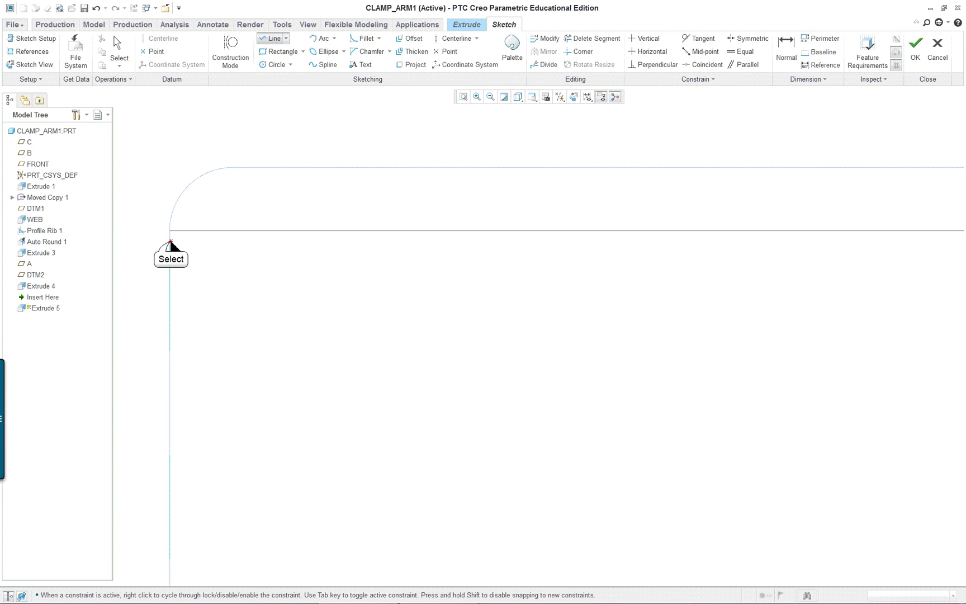
left_click(171, 244)
scroll(314, 272, "up", 3)
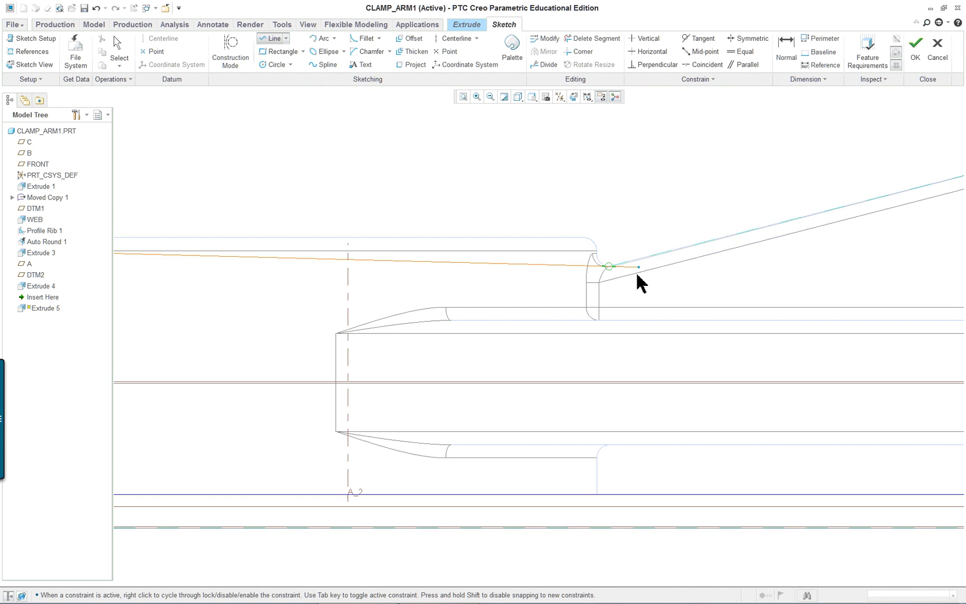
scroll(641, 283, "down", 3)
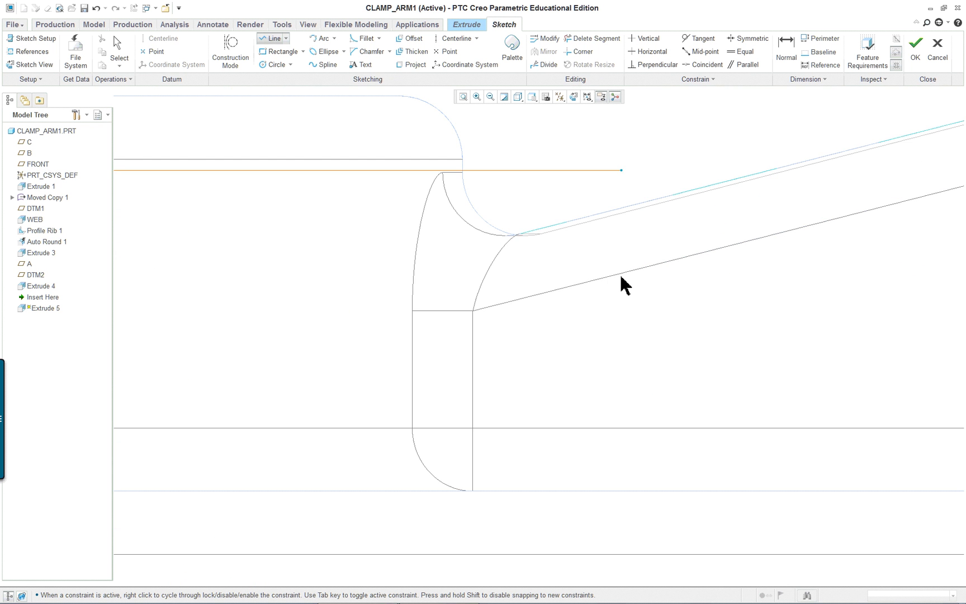
left_click(770, 171)
middle_click(601, 200)
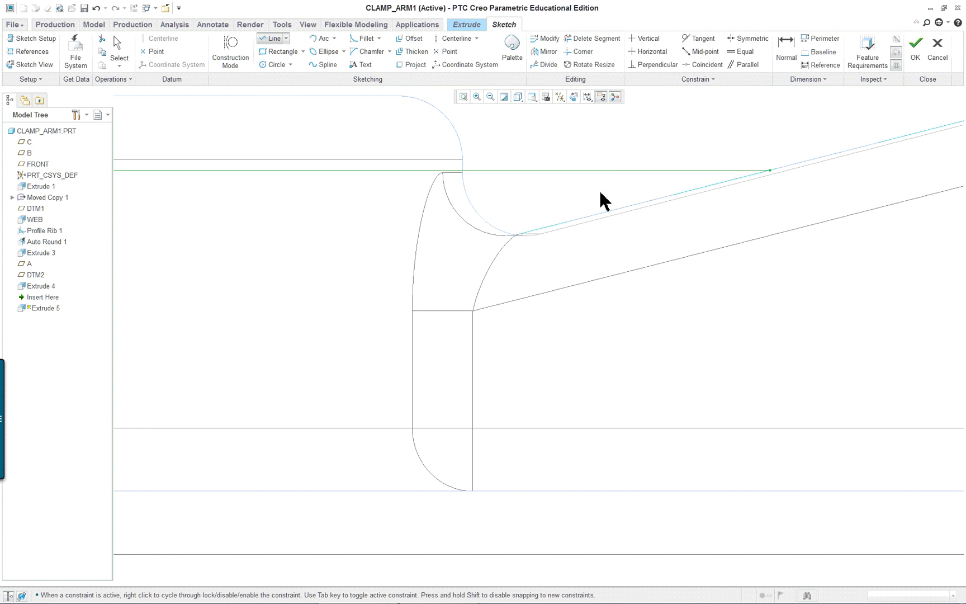
middle_click(795, 166)
scroll(730, 237, "up", 3)
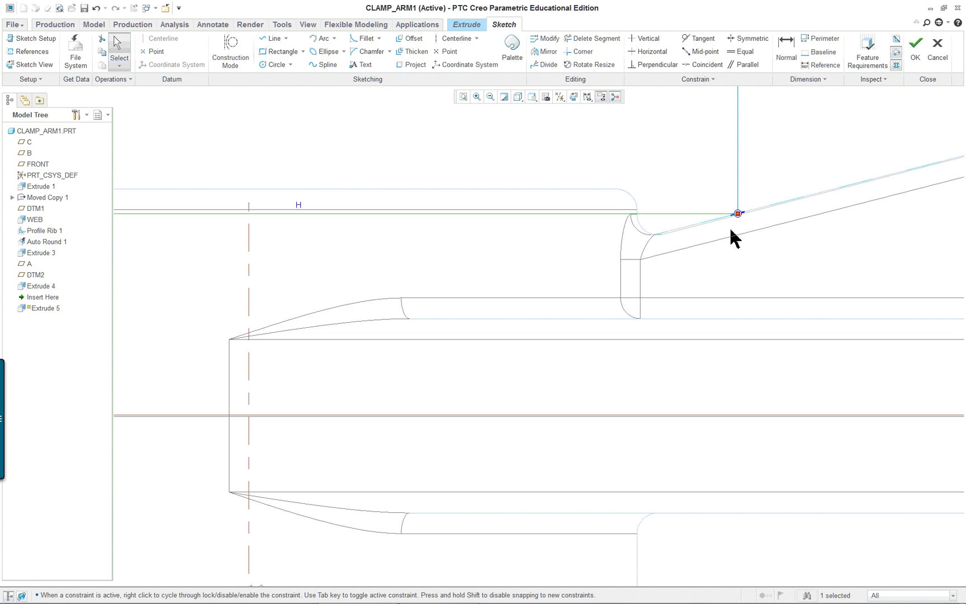
scroll(816, 234, "up", 3)
scroll(838, 218, "down", 5)
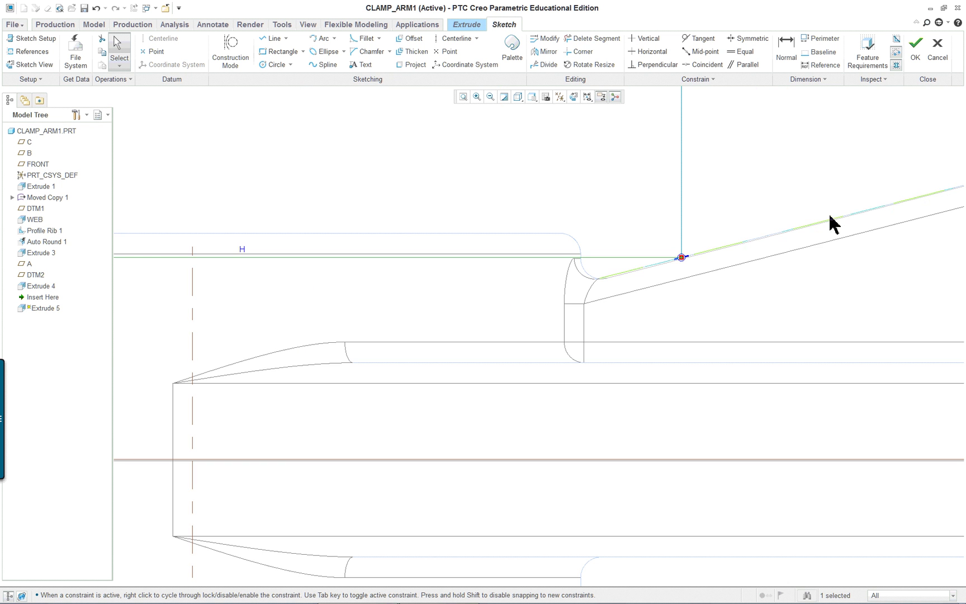
scroll(545, 288, "up", 2)
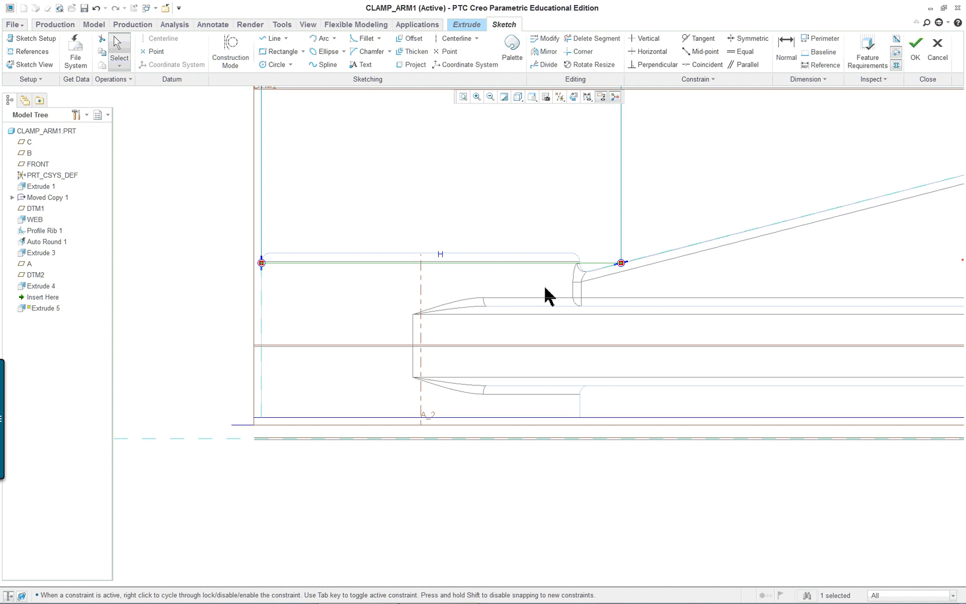
scroll(358, 257, "up", 3)
scroll(418, 202, "down", 5)
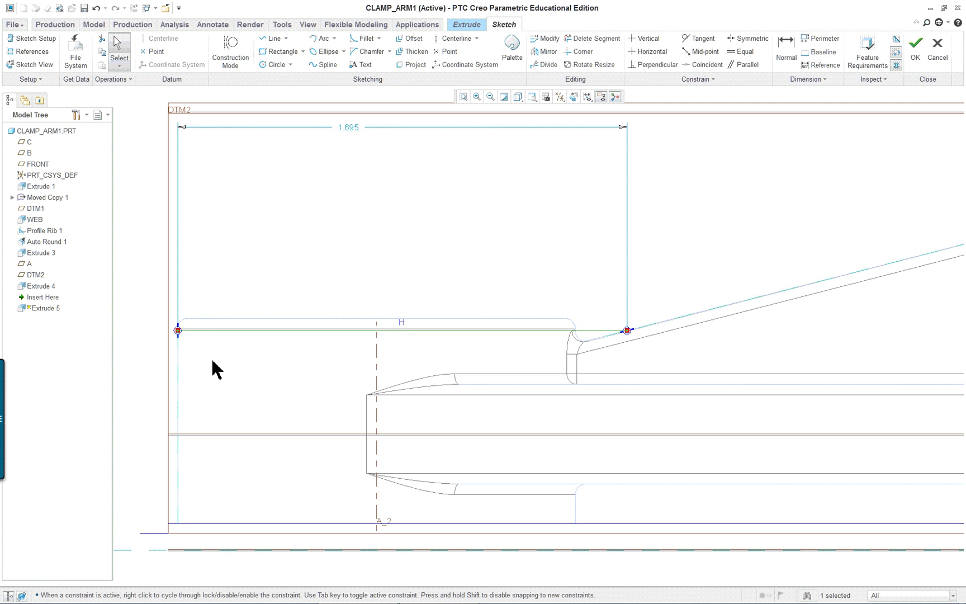
Dimension the horizontal line's left endpoint 0.75 above the lower reference line
right_click(216, 342)
scroll(276, 323, "up", 4)
right_click(186, 293)
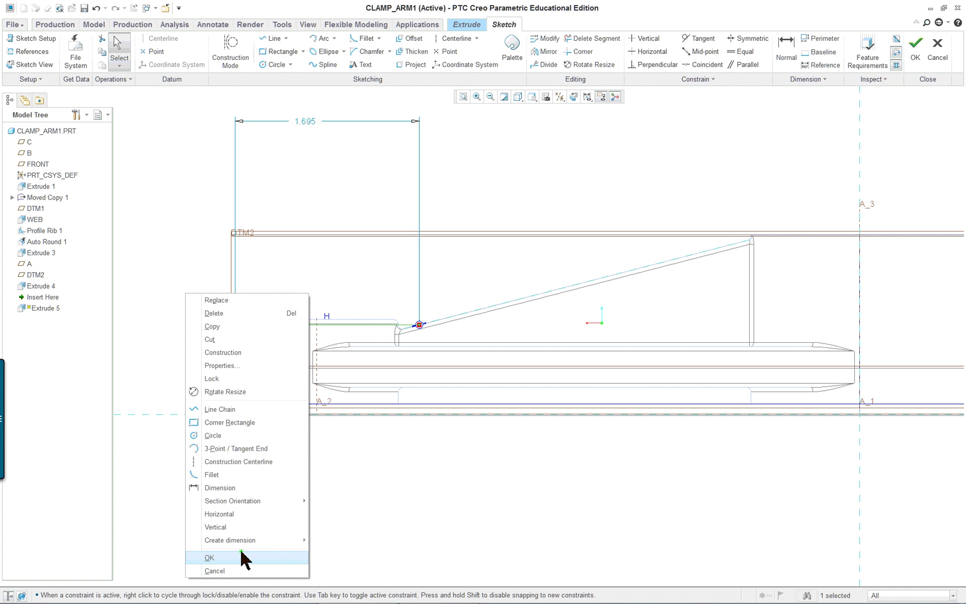
left_click(224, 487)
scroll(237, 416, "down", 4)
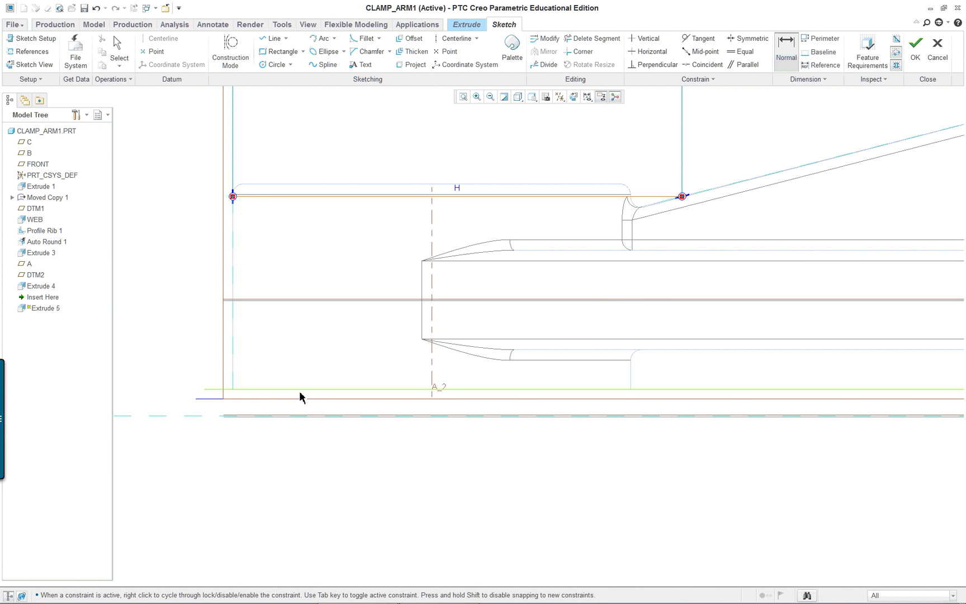
scroll(281, 423, "up", 4)
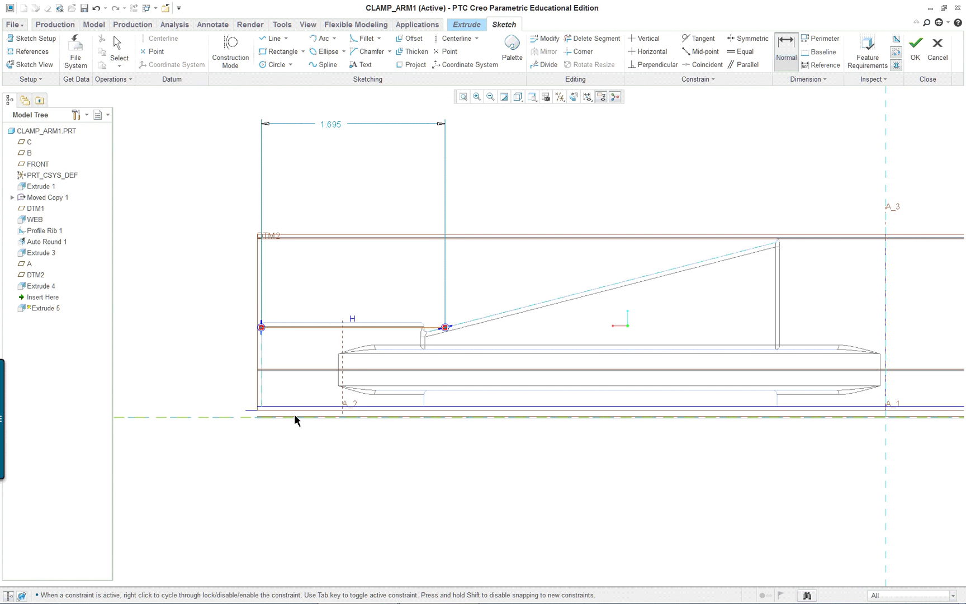
scroll(288, 414, "down", 3)
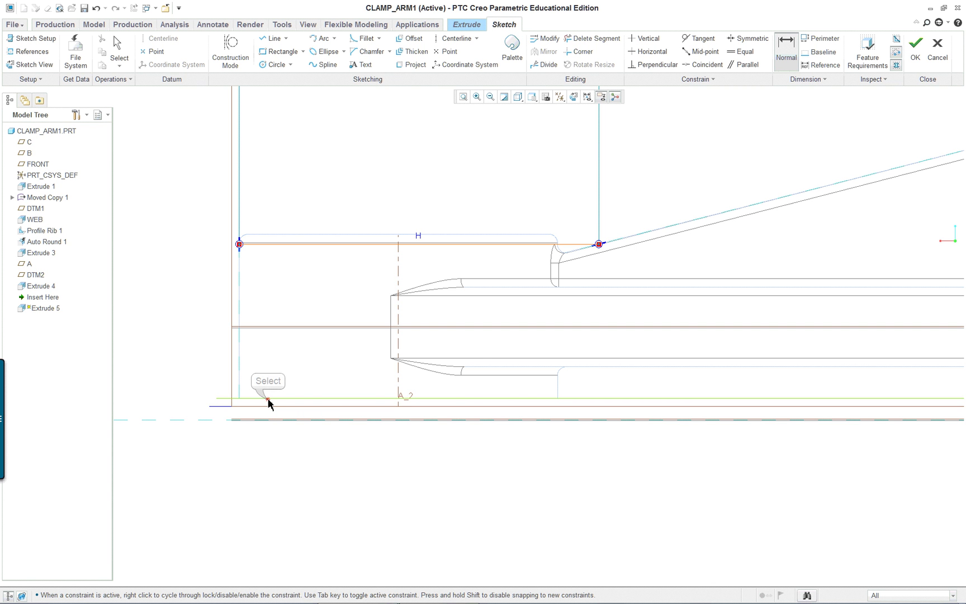
left_click(268, 400)
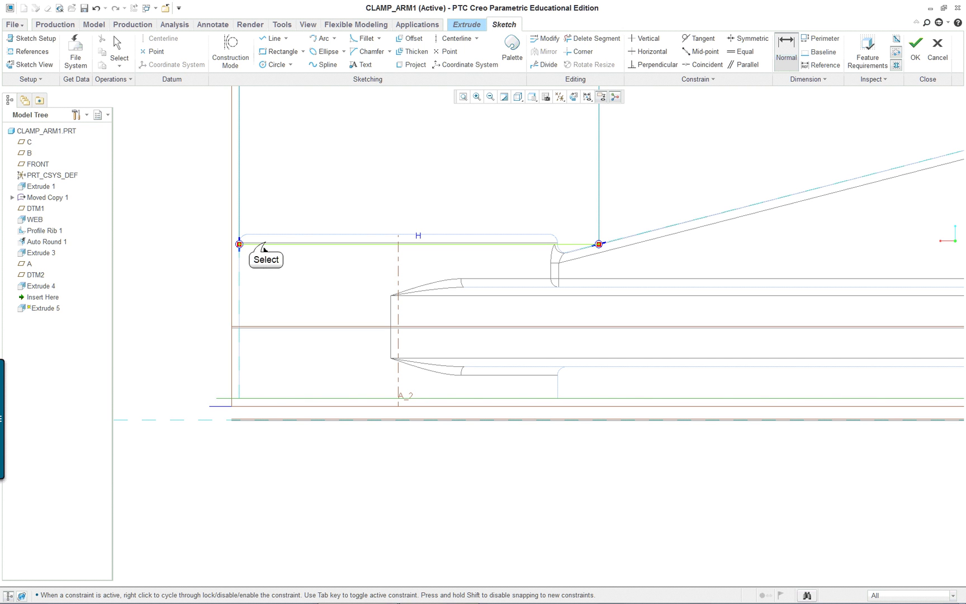
left_click(239, 244)
middle_click(186, 304)
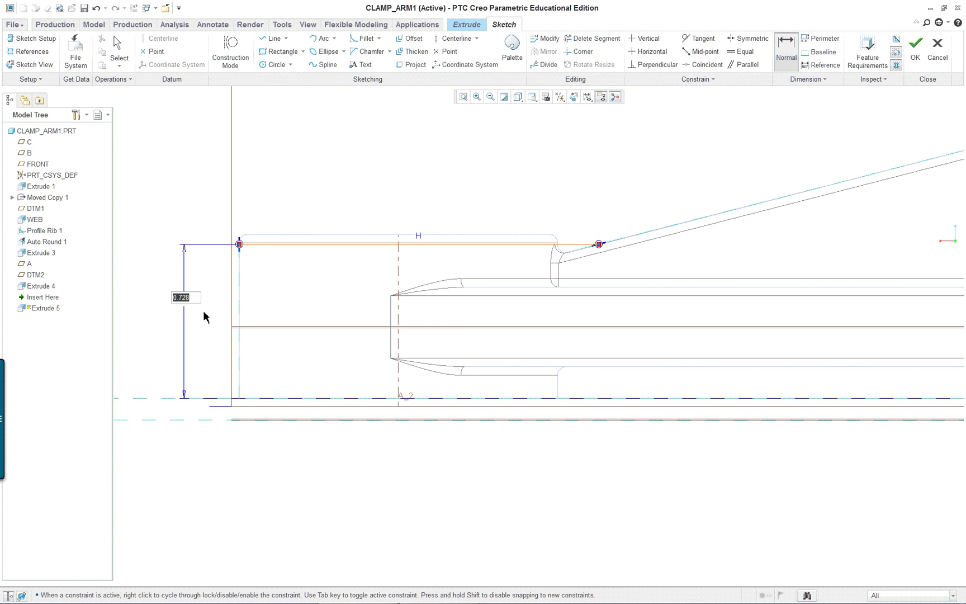
type(".75")
key("Return")
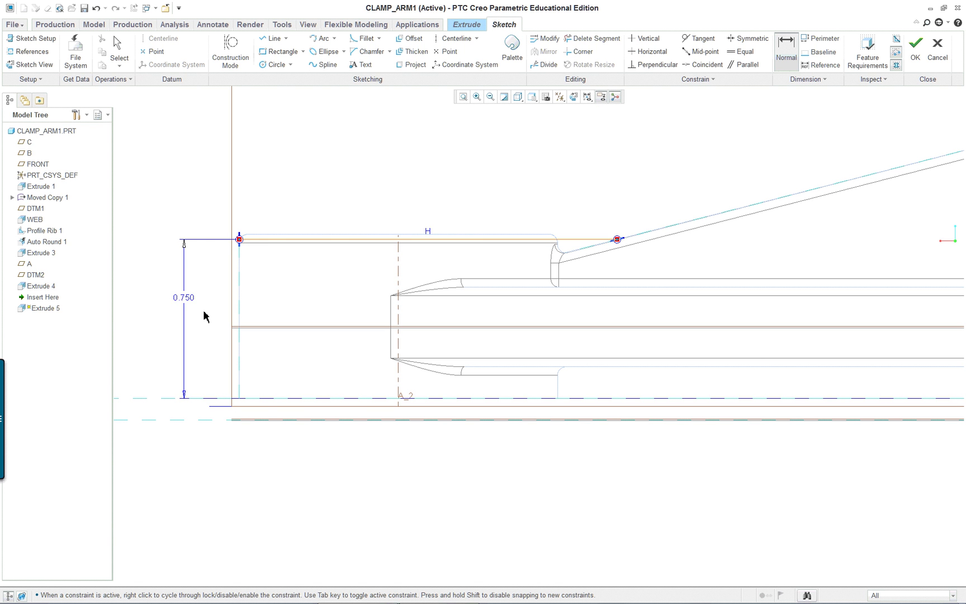
After checking the lesson PDF, correct that height dimension to 0.725
key("alt+Tab")
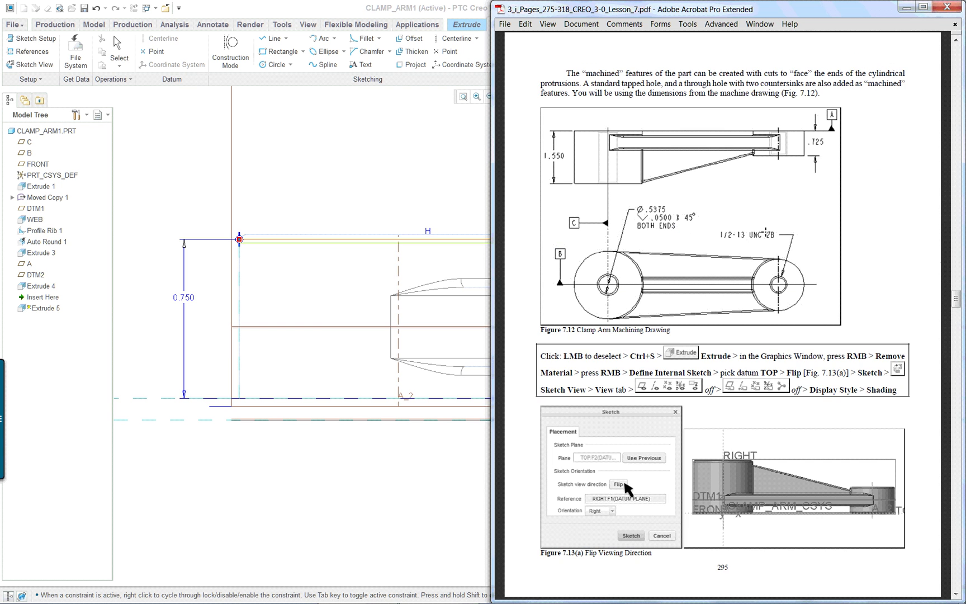
key("alt+Tab")
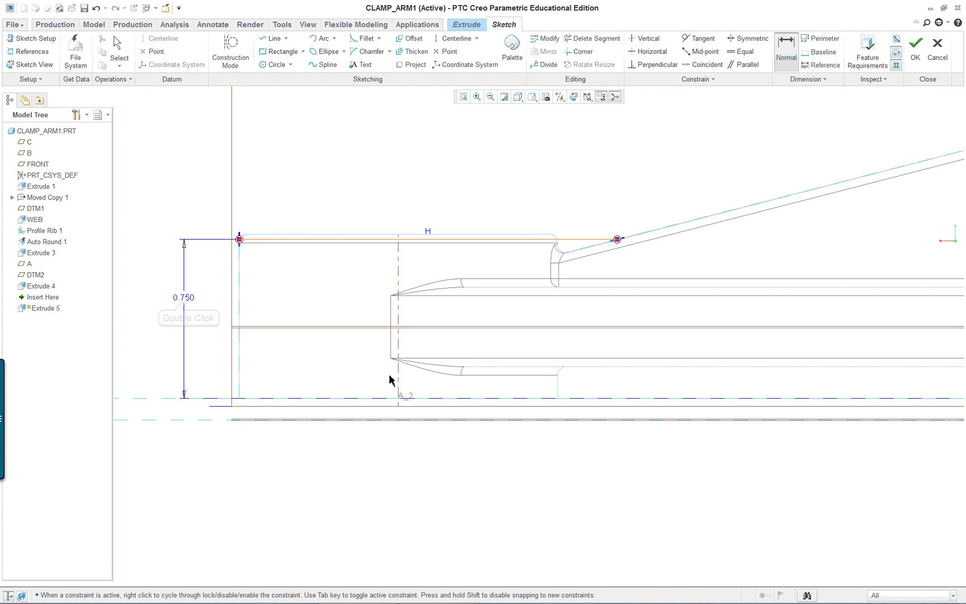
double_click(189, 299)
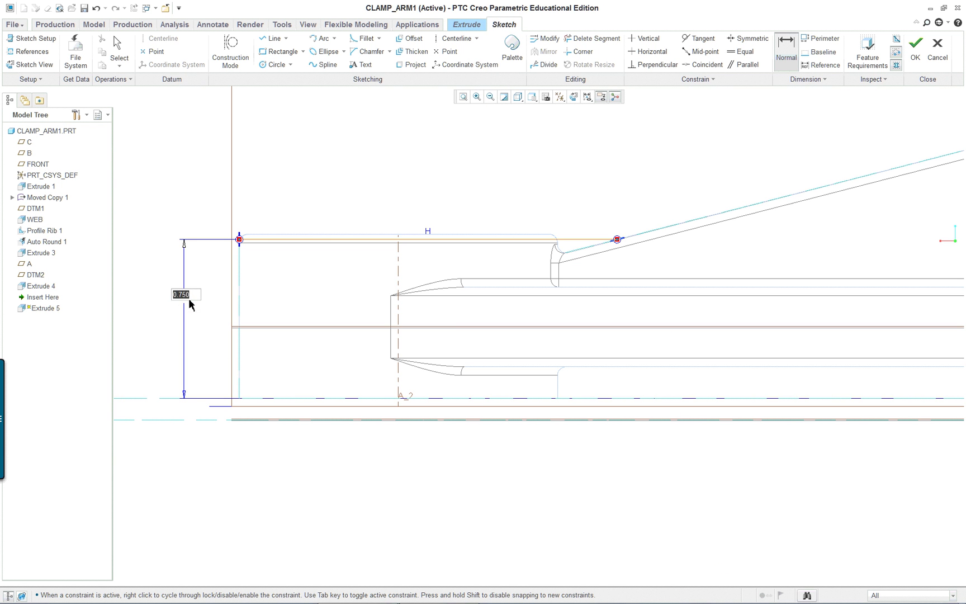
key("Return")
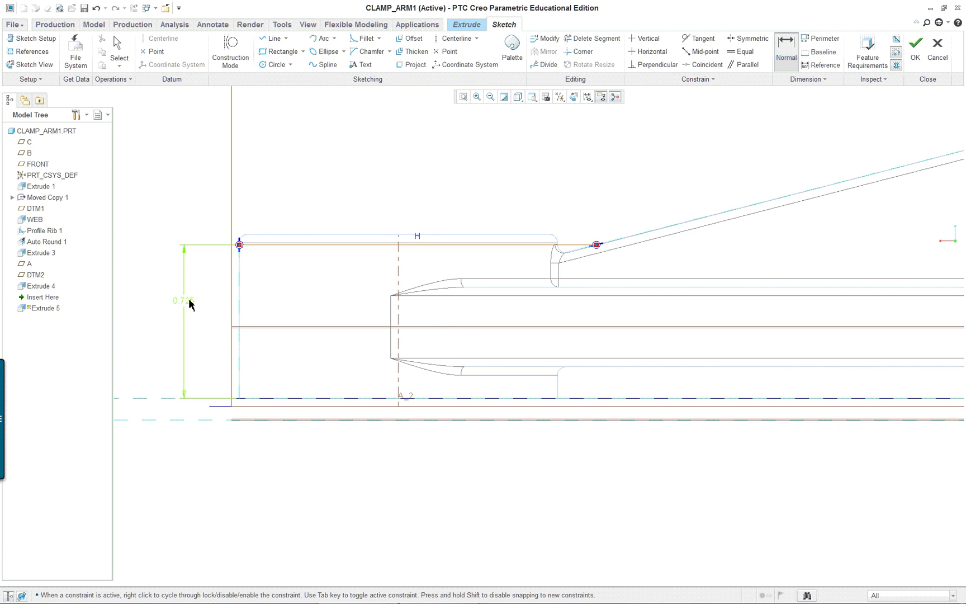
scroll(352, 254, "up", 4)
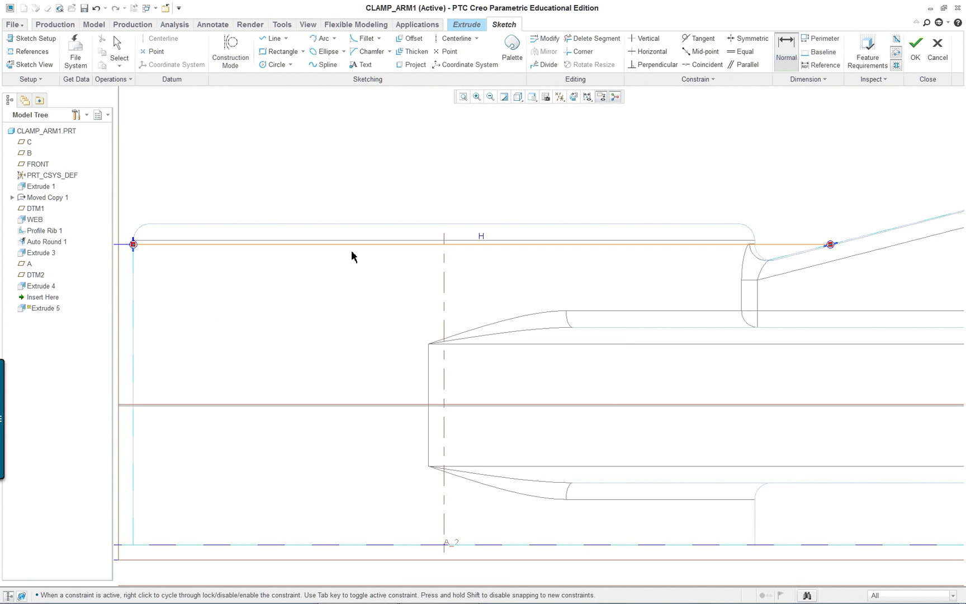
scroll(300, 276, "down", 3)
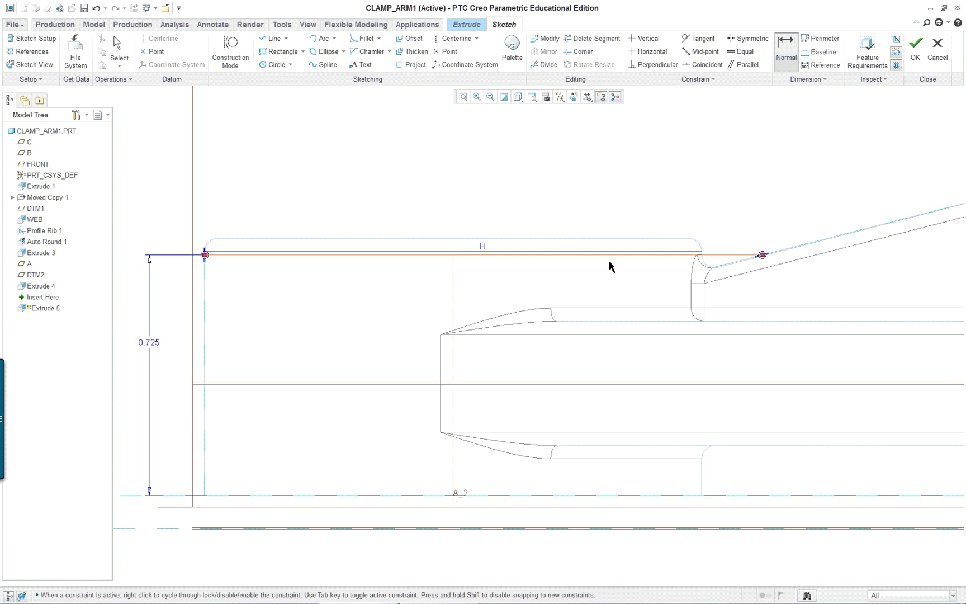
scroll(623, 239, "up", 1)
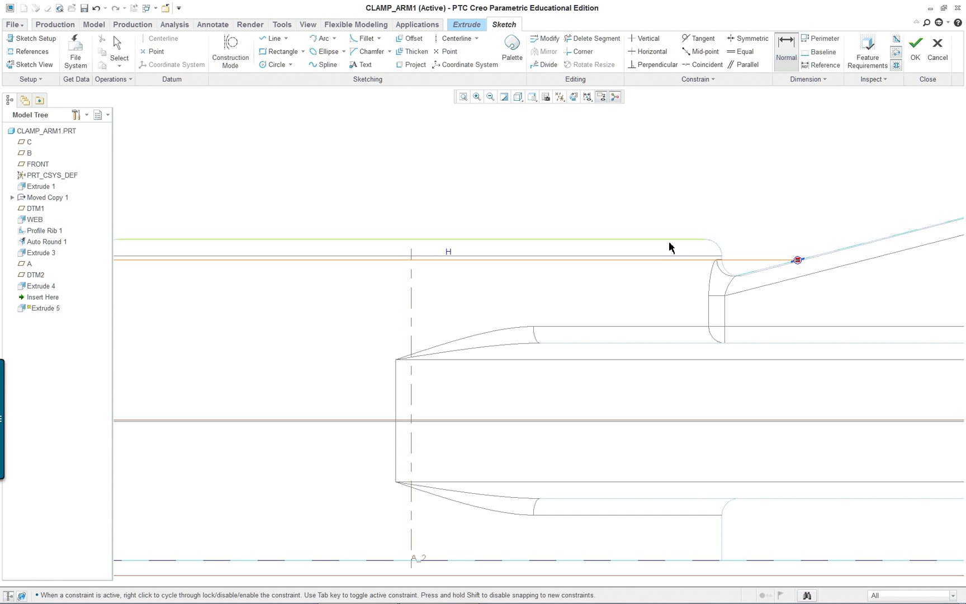
scroll(657, 274, "down", 5)
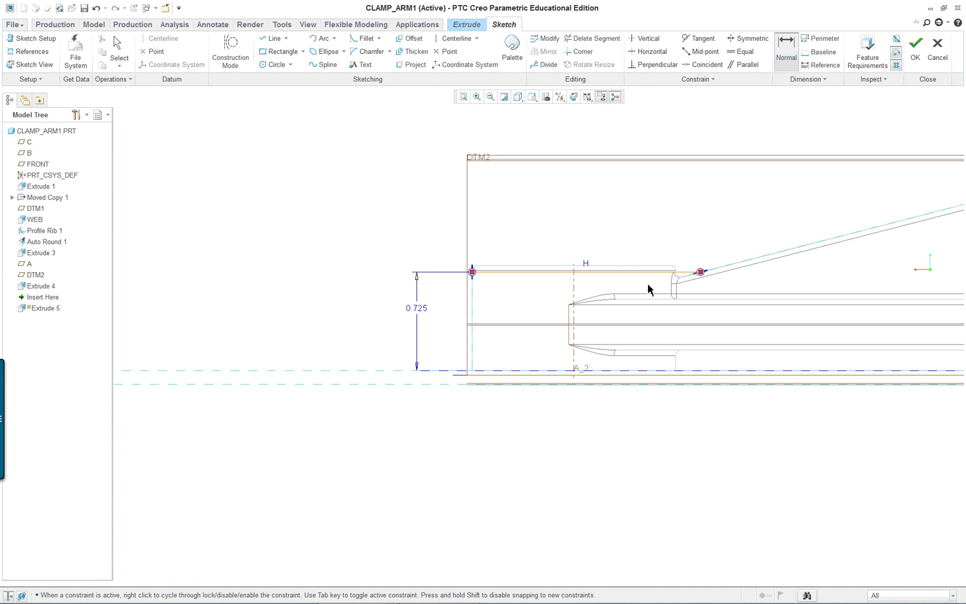
middle_click_drag(600, 218, 614, 245)
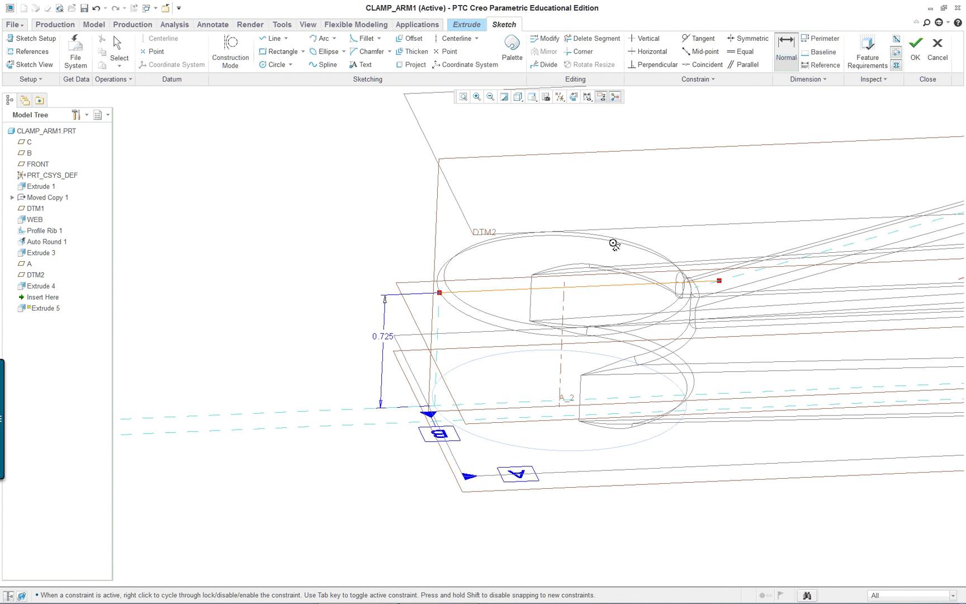
Finish the sketch and switch the model display to shaded with edges
left_click(915, 48)
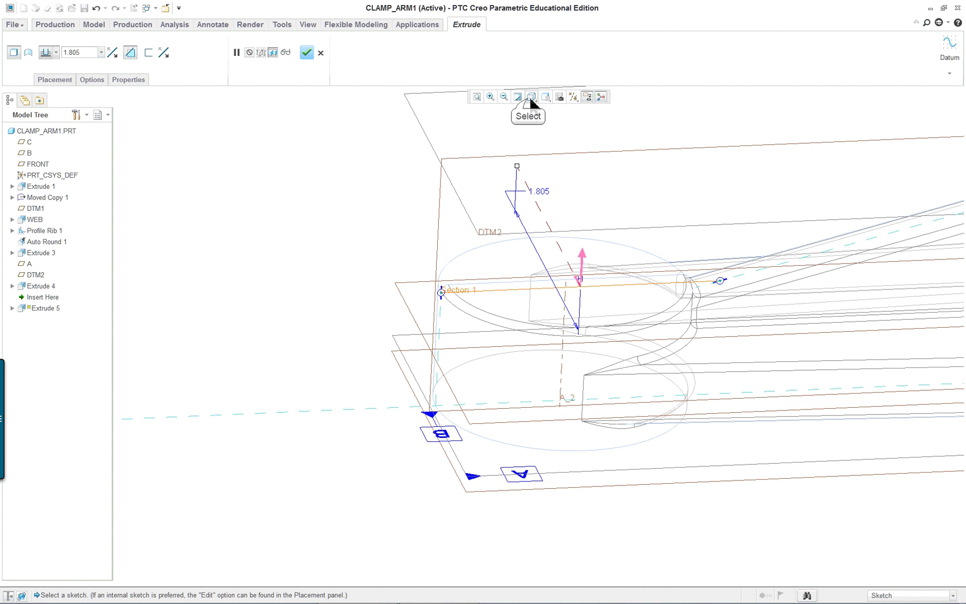
left_click(531, 98)
left_click(548, 121)
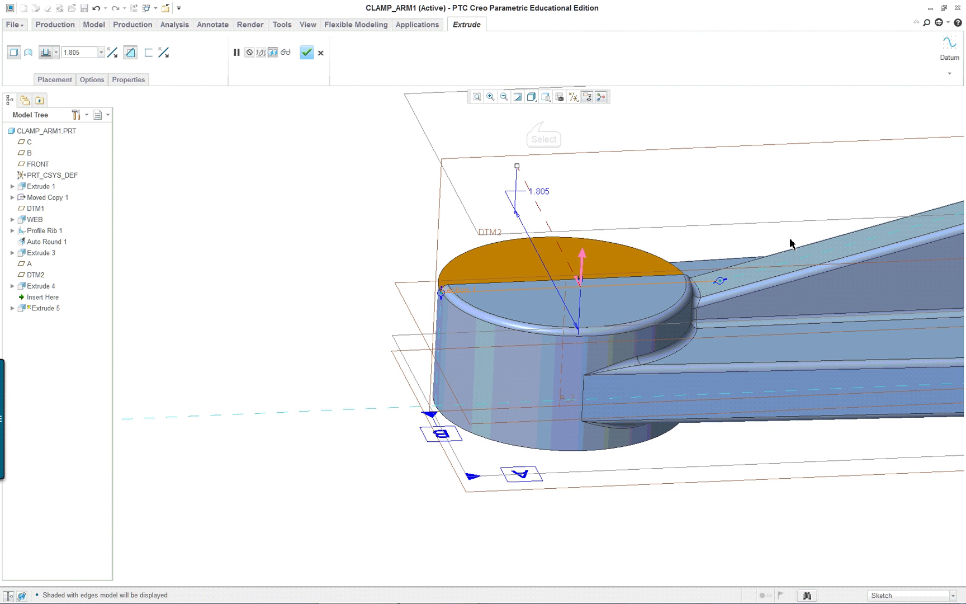
right_click(89, 81)
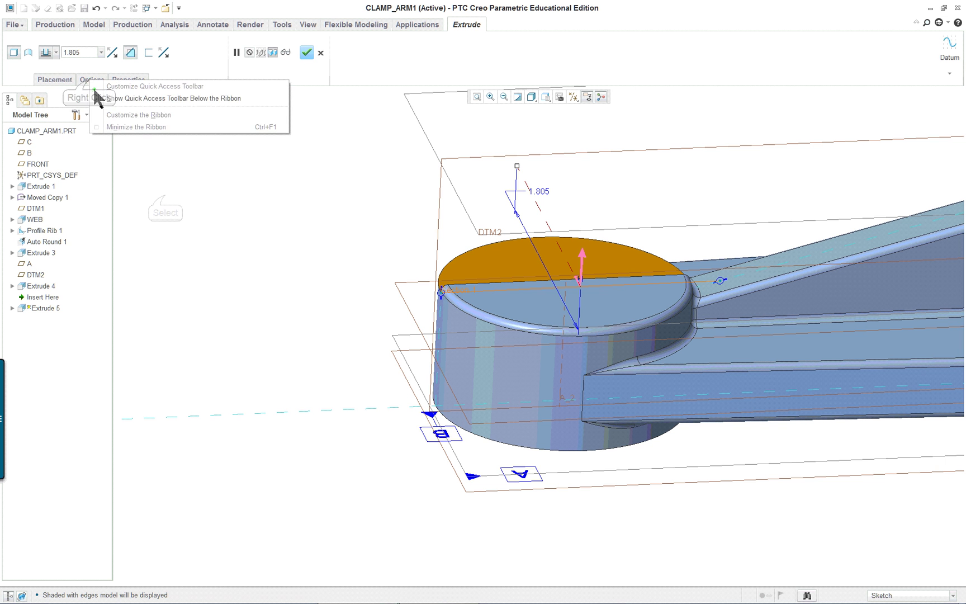
left_click(159, 184)
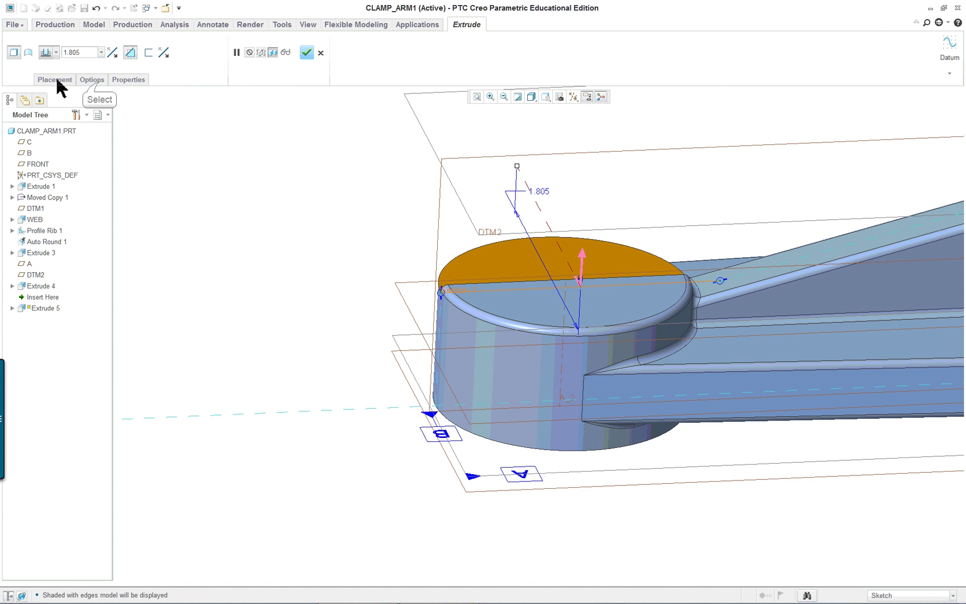
Set both sides of the cut to Through All and complete Extrude 5
left_click(95, 81)
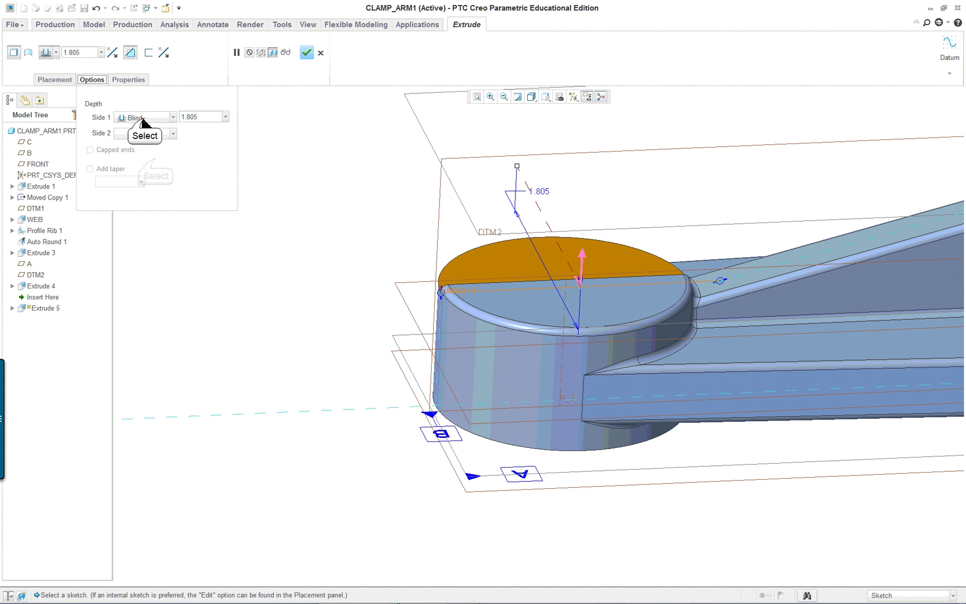
left_click(140, 117)
left_click(155, 163)
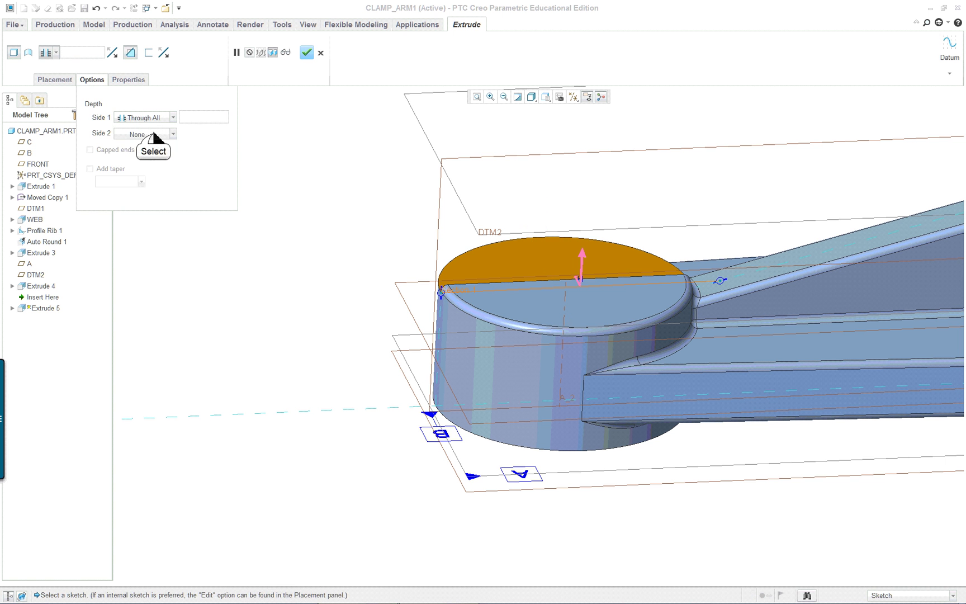
left_click(155, 134)
left_click(147, 146)
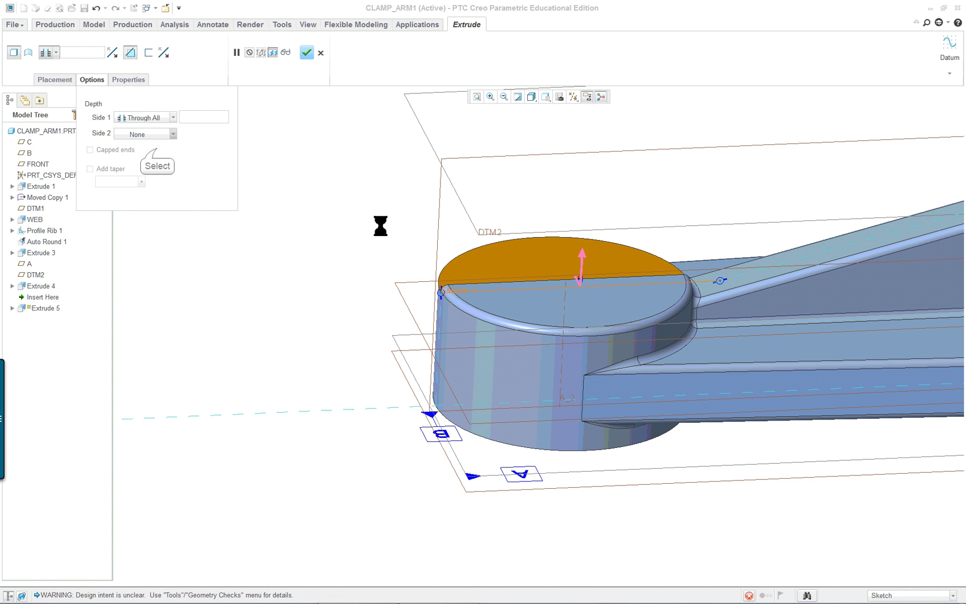
scroll(318, 288, "down", 3)
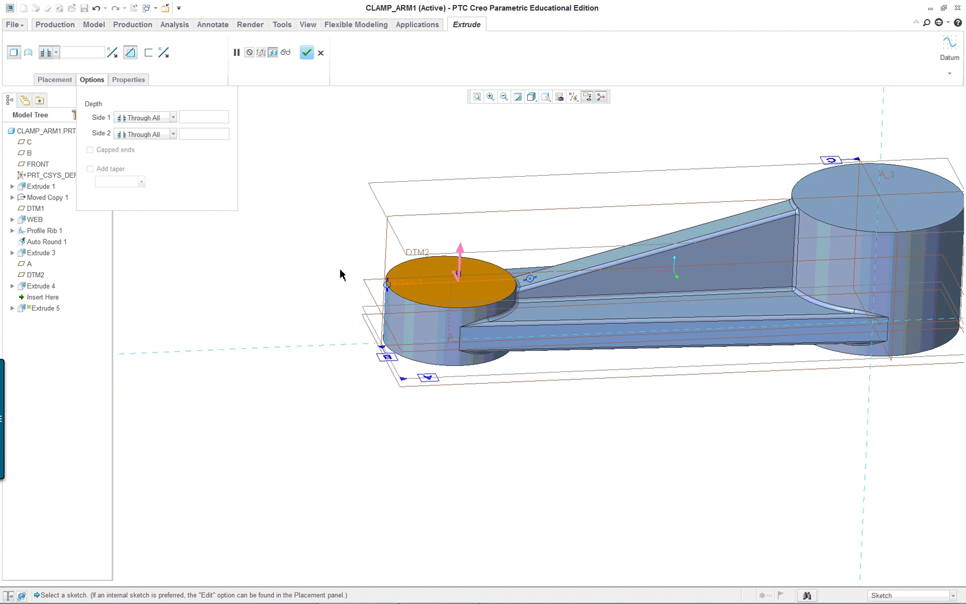
mouse_move(339, 274)
middle_mouse_down()
mouse_move(384, 285)
mouse_move(368, 295)
mouse_move(356, 284)
middle_mouse_up()
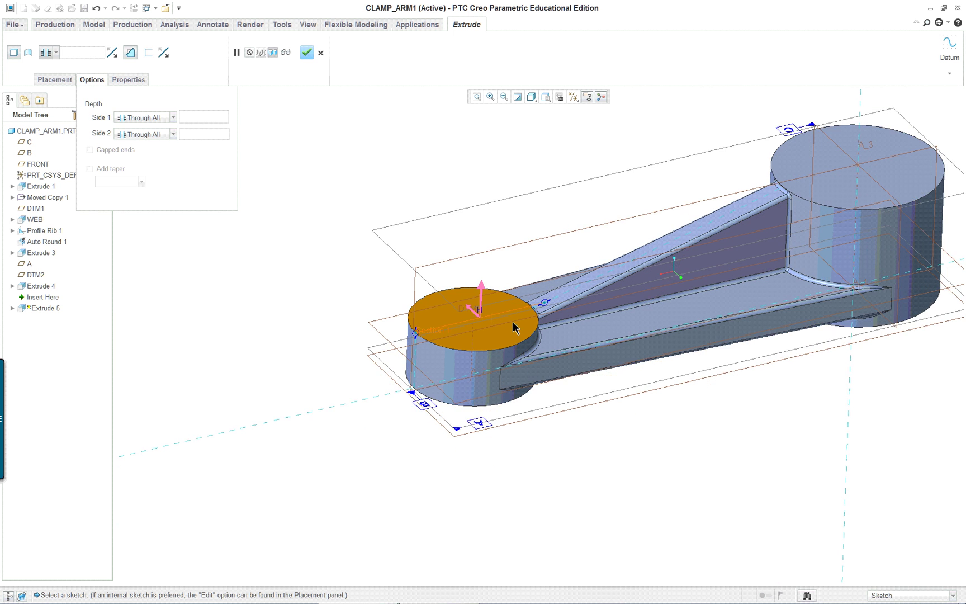
scroll(513, 328, "up", 2)
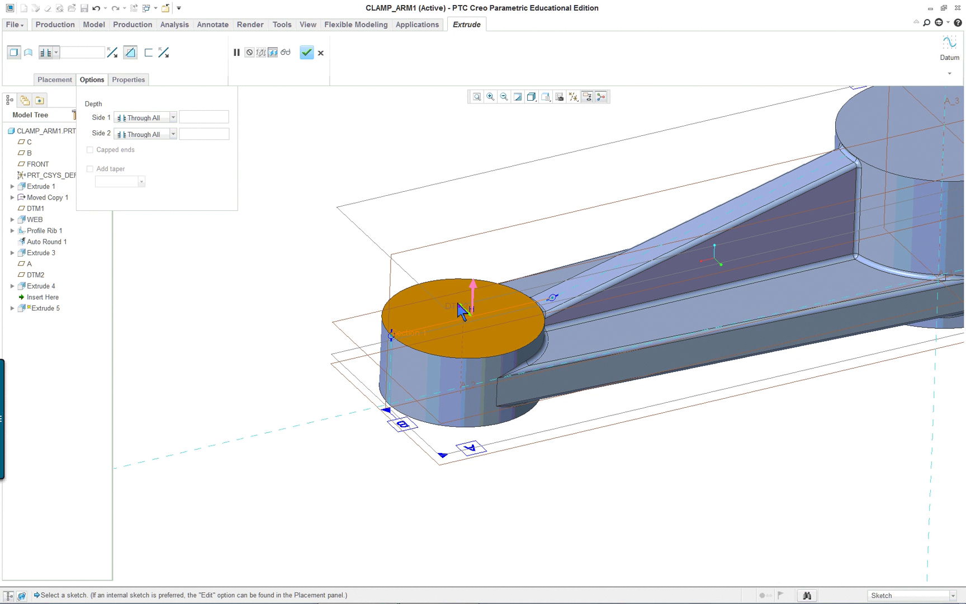
scroll(492, 355, "down", 2)
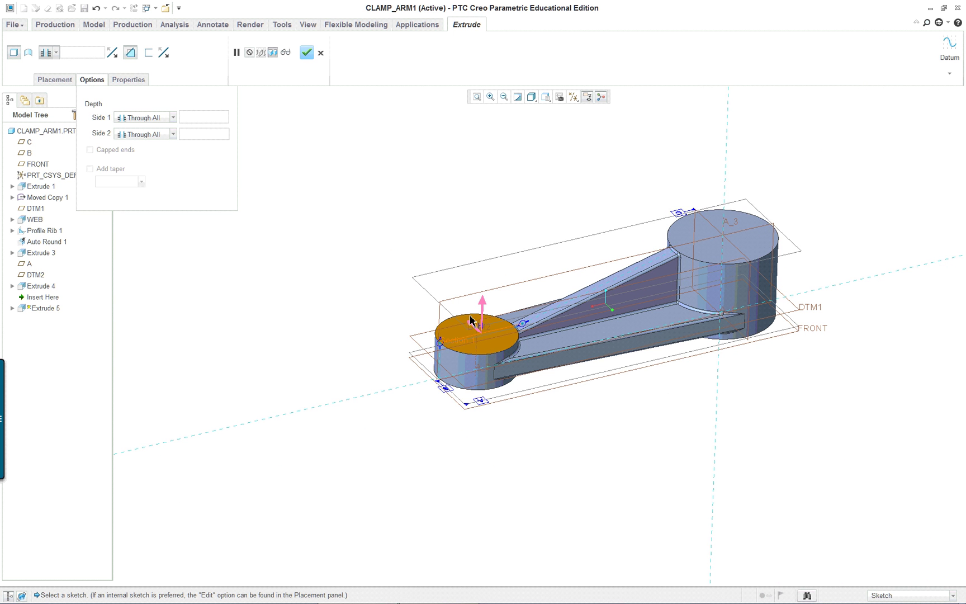
scroll(538, 370, "up", 2)
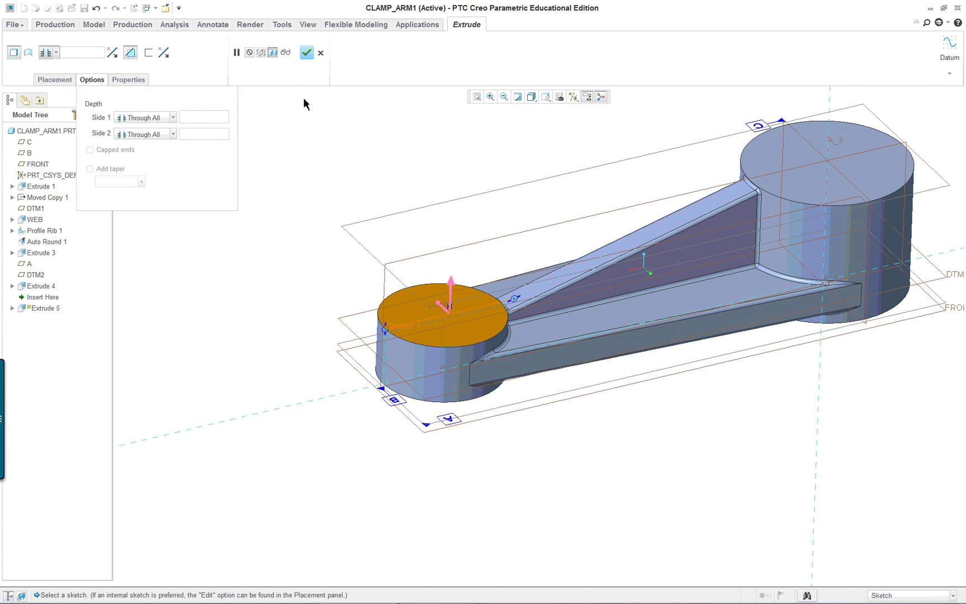
left_click(307, 54)
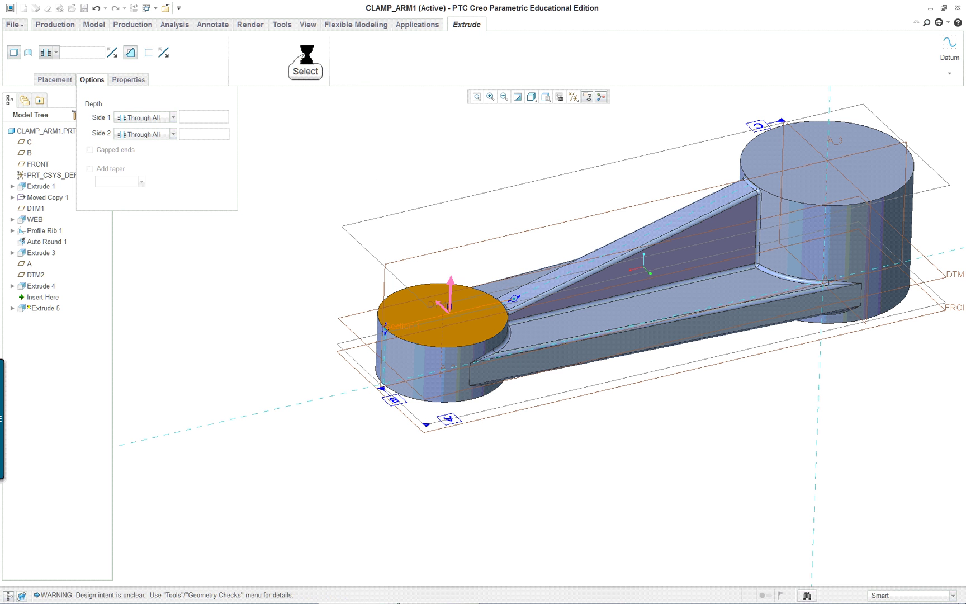
middle_click_drag(327, 252, 438, 277)
scroll(437, 278, "down", 8)
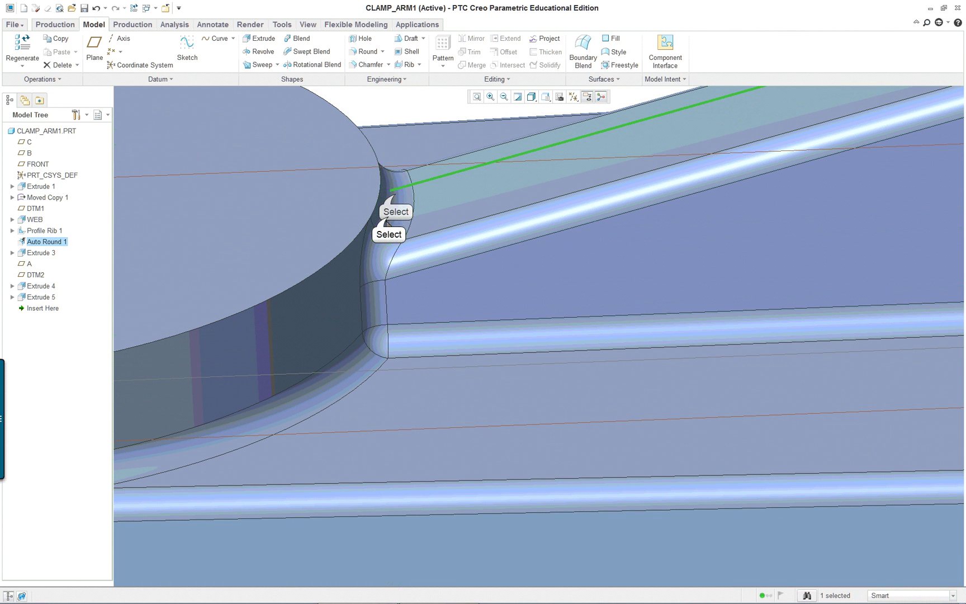
left_click(387, 241)
scroll(459, 335, "up", 5)
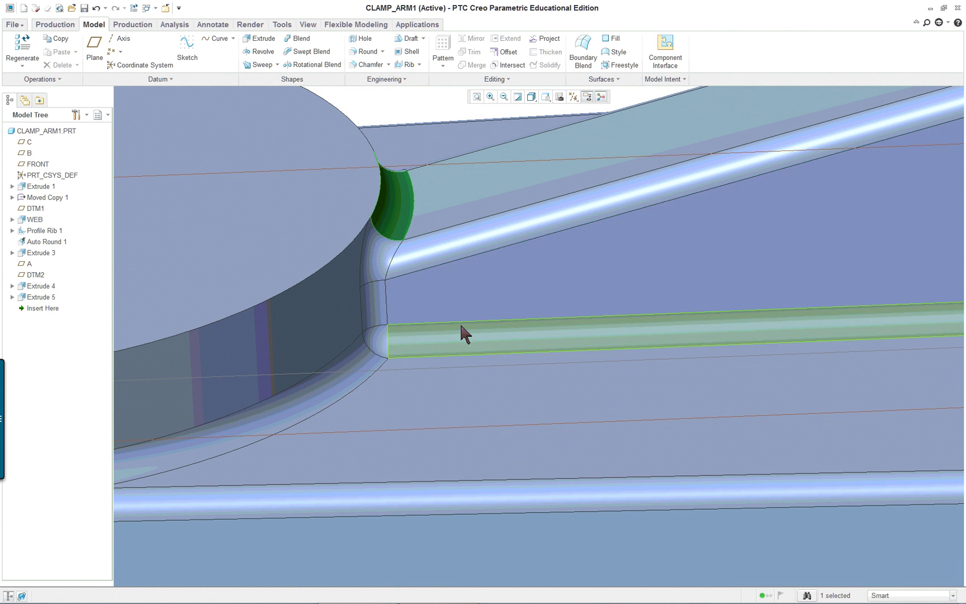
mouse_move(470, 328)
middle_mouse_down()
mouse_move(507, 311)
mouse_move(483, 313)
middle_mouse_up()
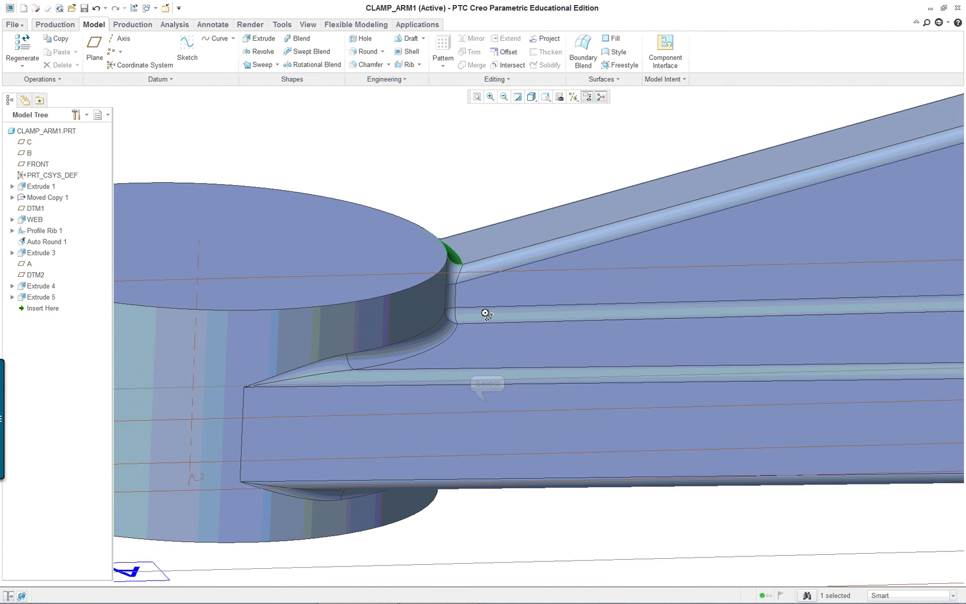
key("ctrl+d")
left_click(498, 387)
middle_click_drag(499, 387, 658, 440)
scroll(894, 211, "up", 2)
scroll(860, 214, "up", 2)
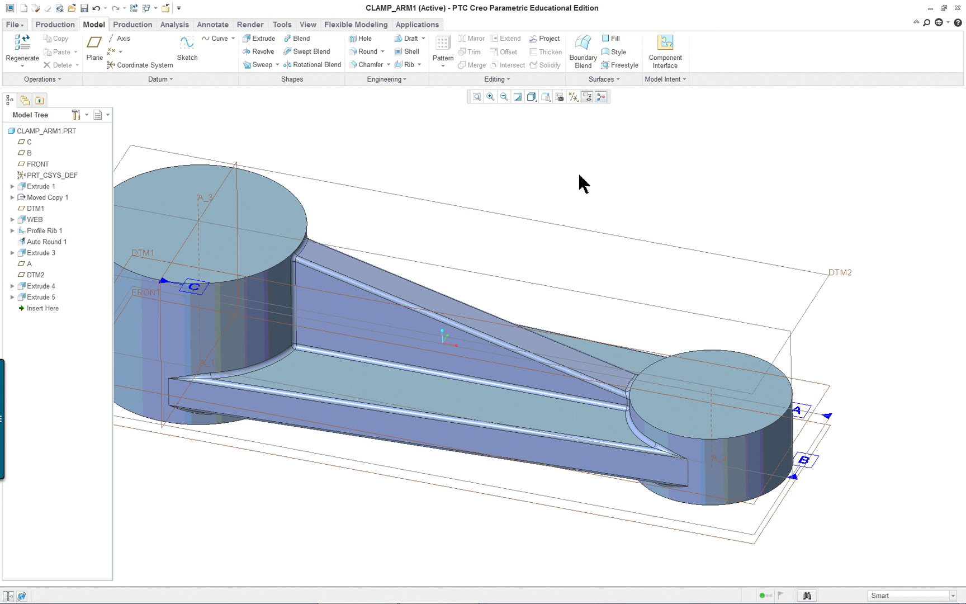
Turn off datum plane display, then select FRONT and plane A to see where they lie
scroll(550, 187, "down", 2)
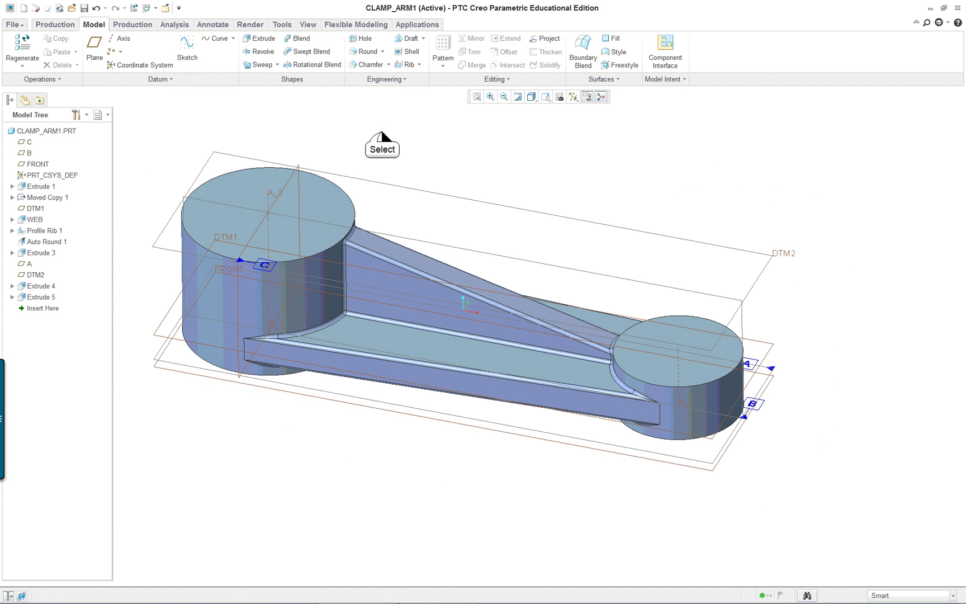
left_click(571, 97)
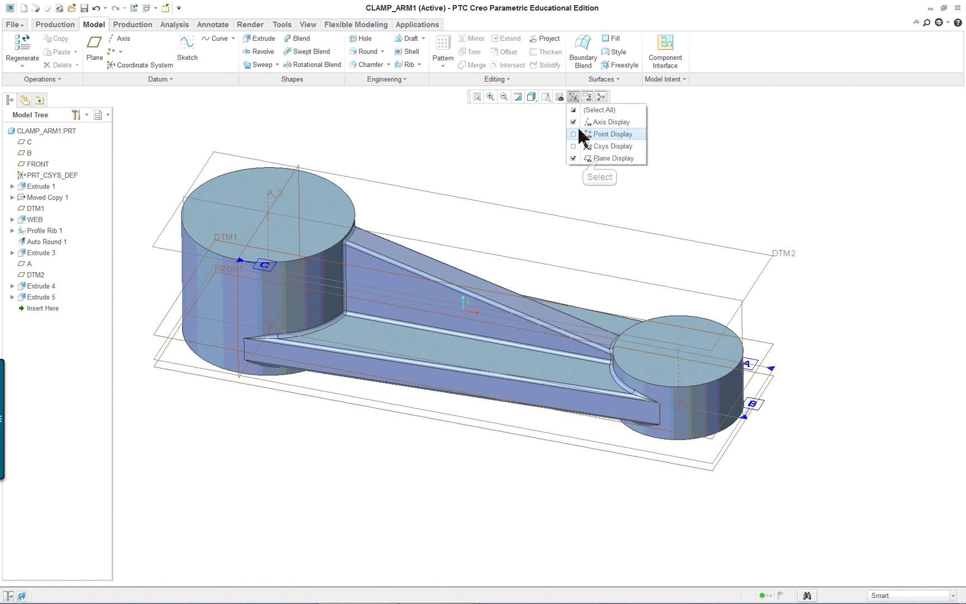
left_click(598, 159)
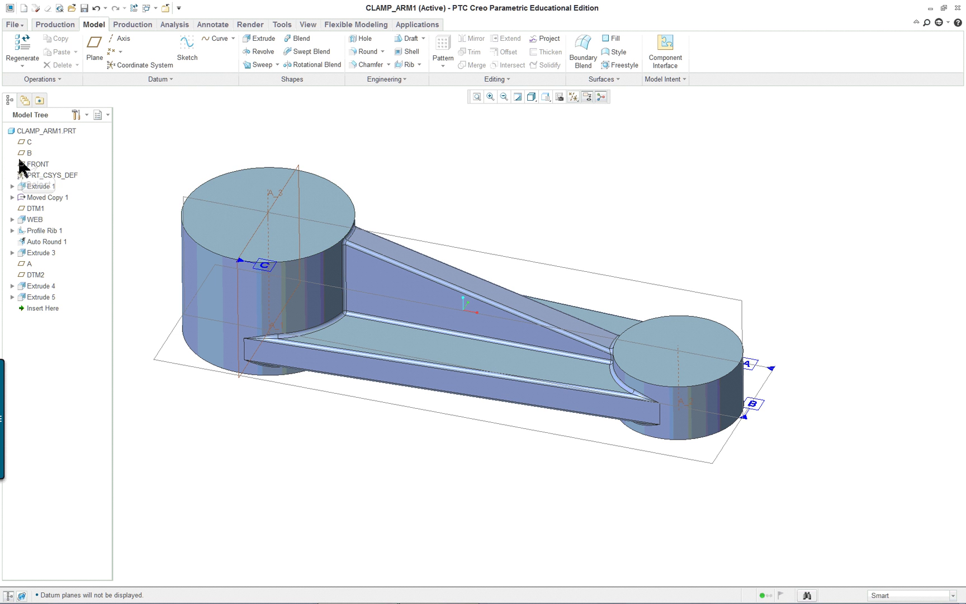
left_click(38, 165)
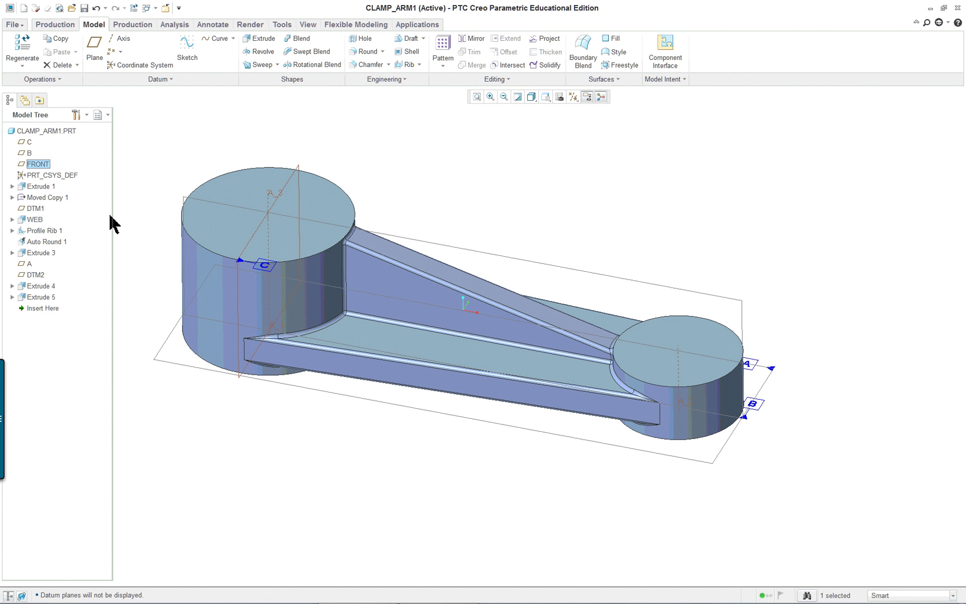
left_click(131, 171)
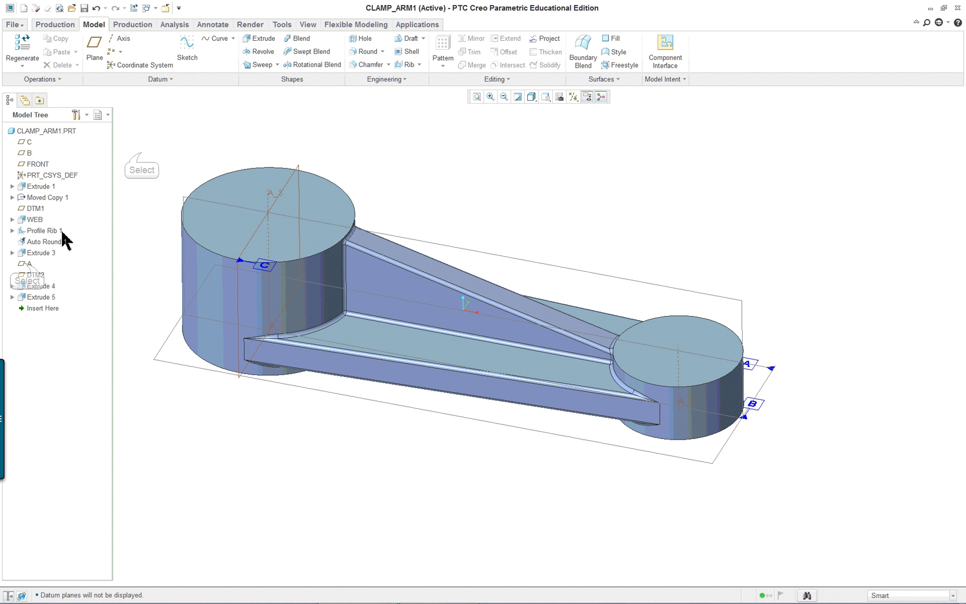
left_click(29, 263)
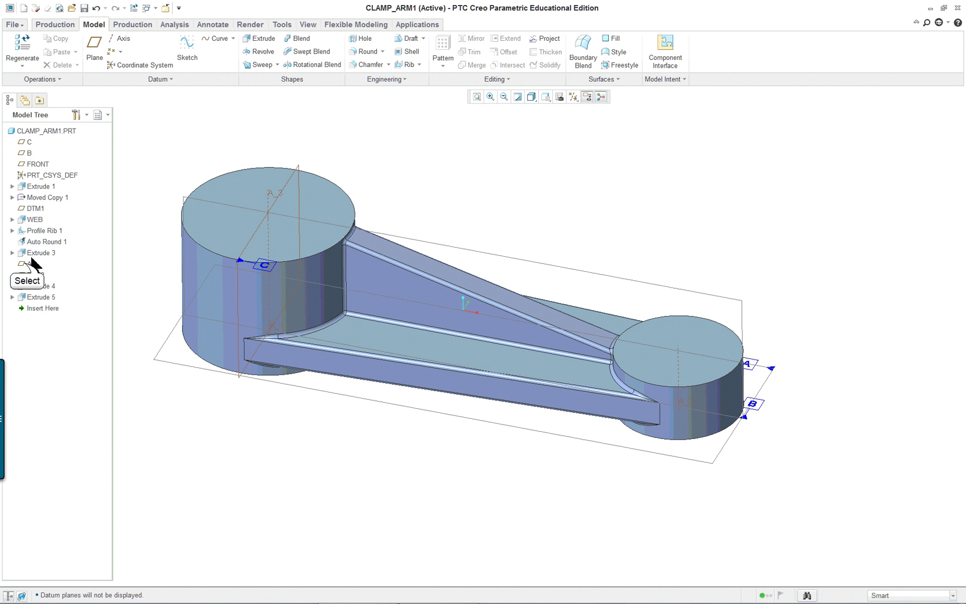
left_click(330, 448)
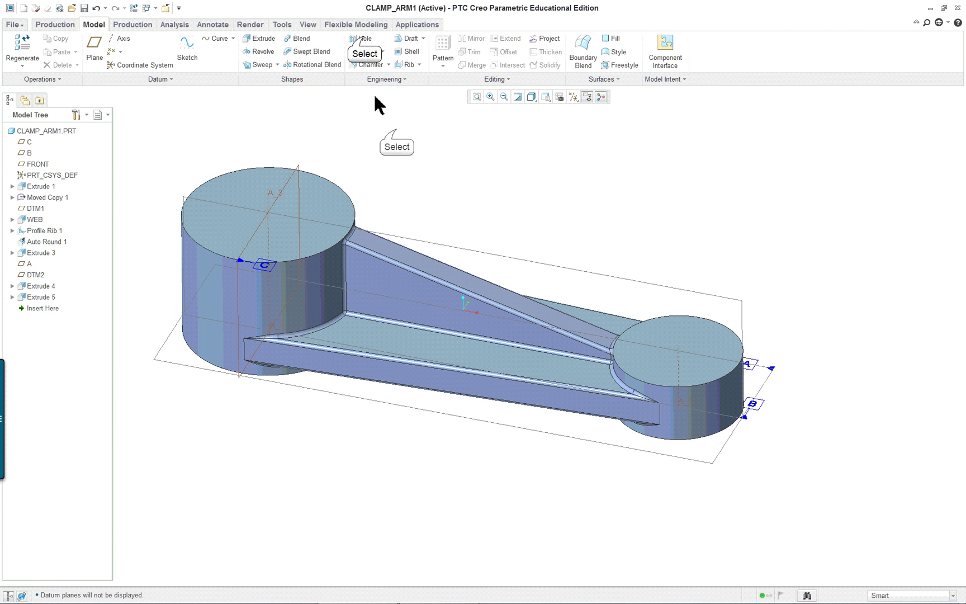
Create a Ø0.5325 Through All hole on the large boss's top face
left_click(359, 40)
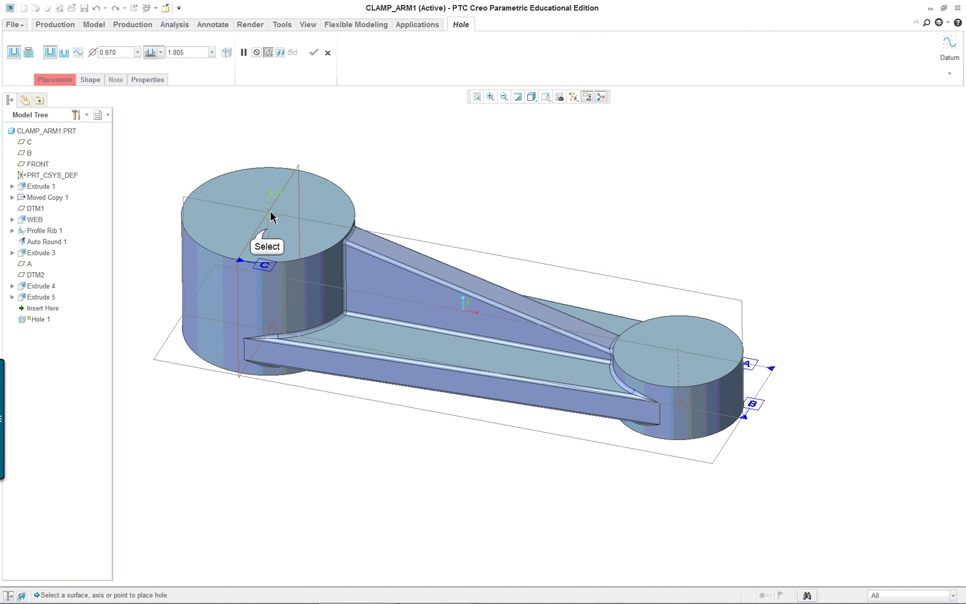
left_click(267, 232)
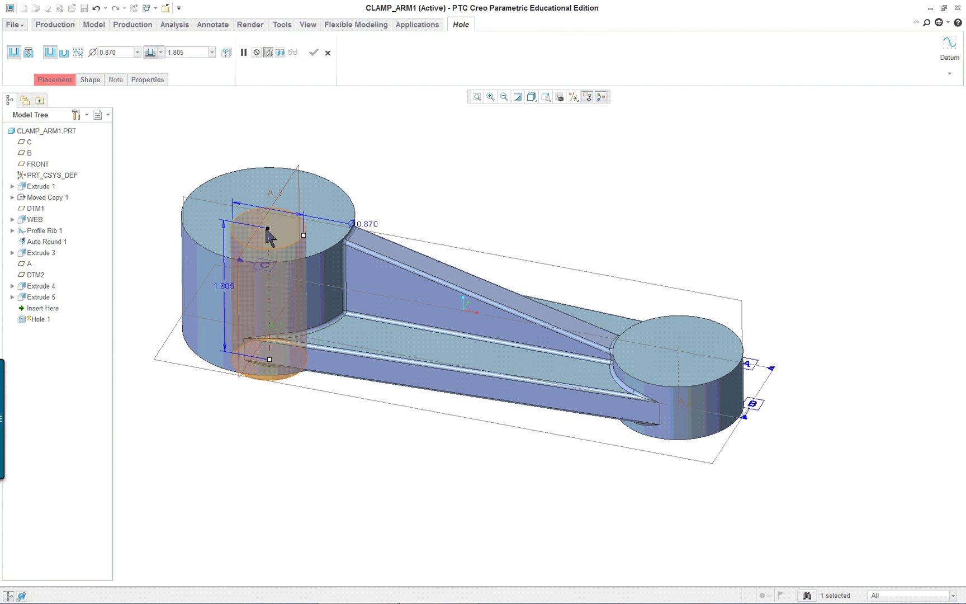
left_click(251, 189, "ctrl")
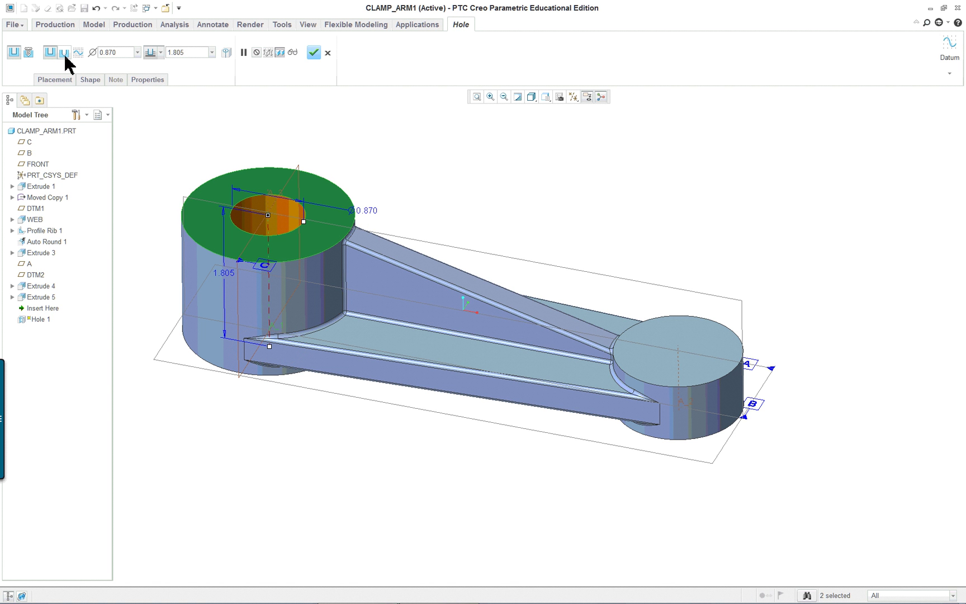
left_click(161, 52)
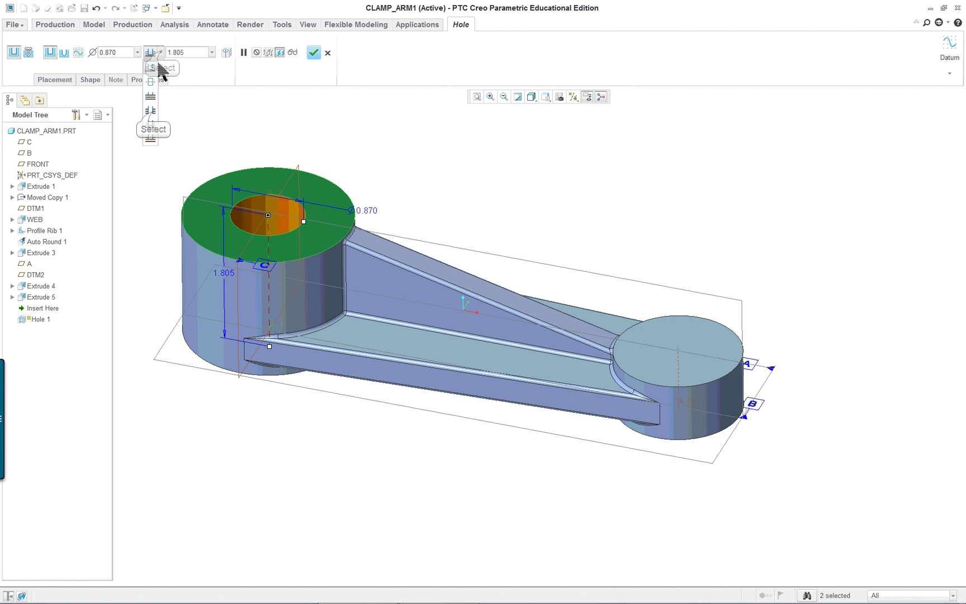
left_click(150, 110)
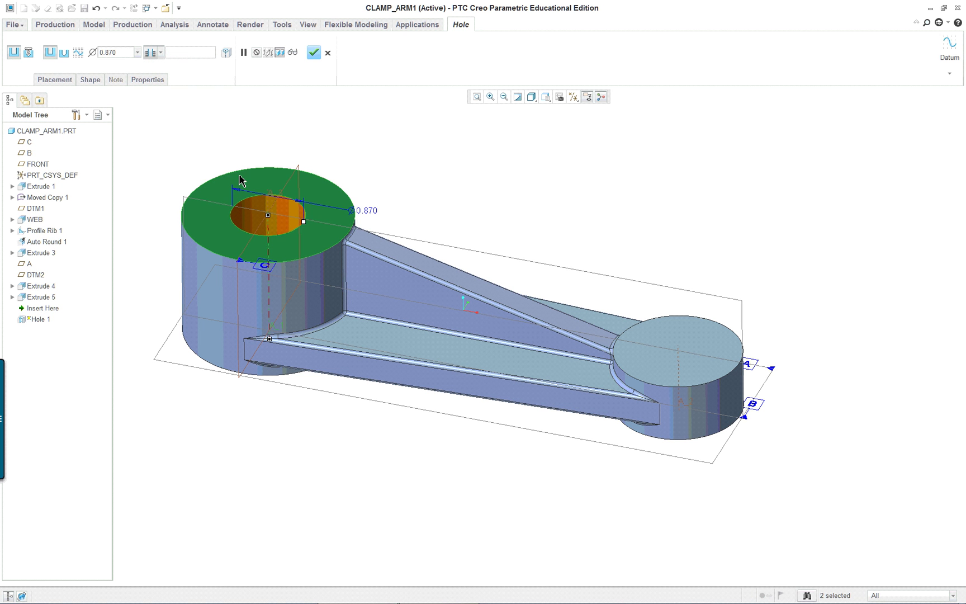
double_click(368, 210)
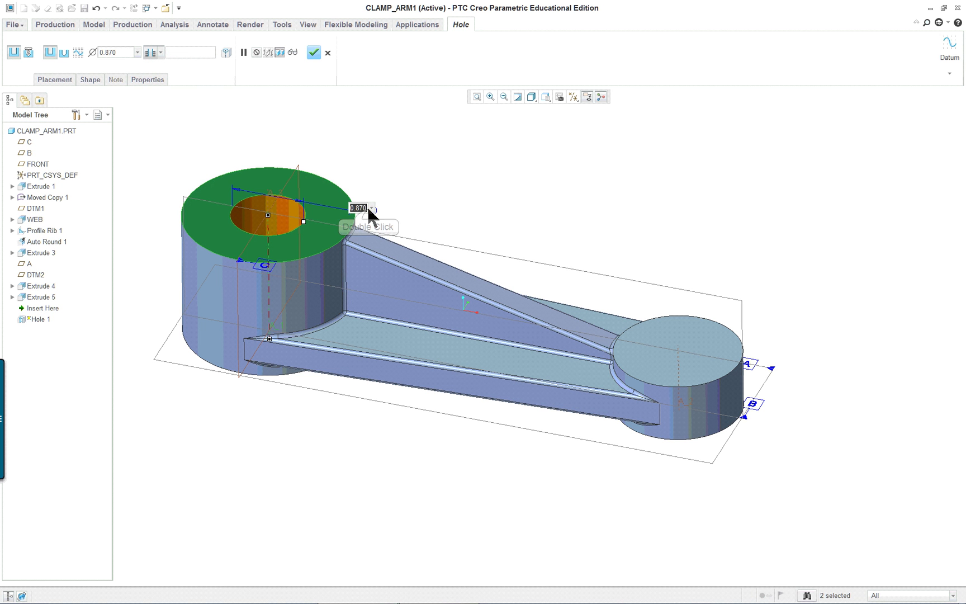
type(".5325")
key("Return")
key("alt+Tab")
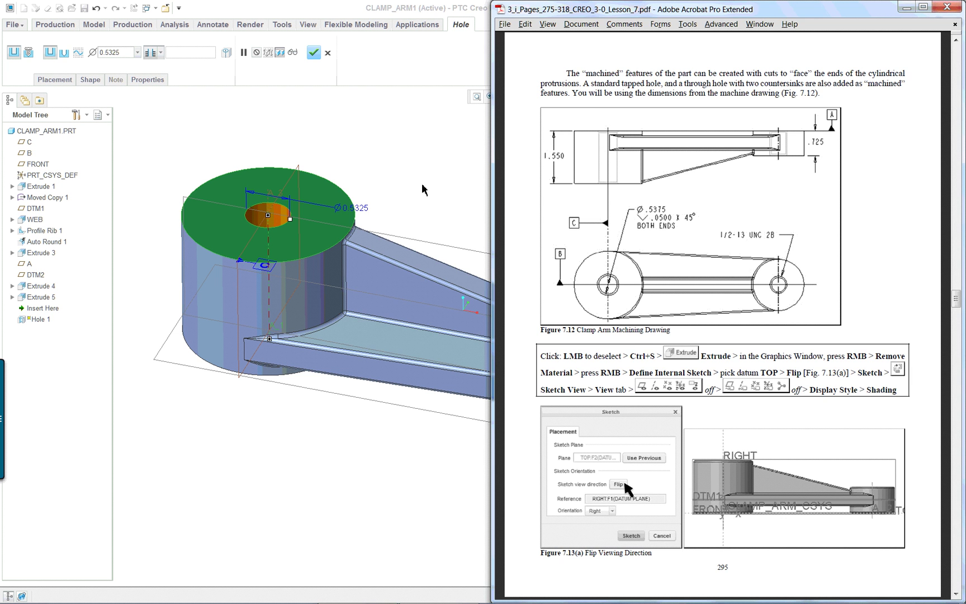
key("alt+Tab")
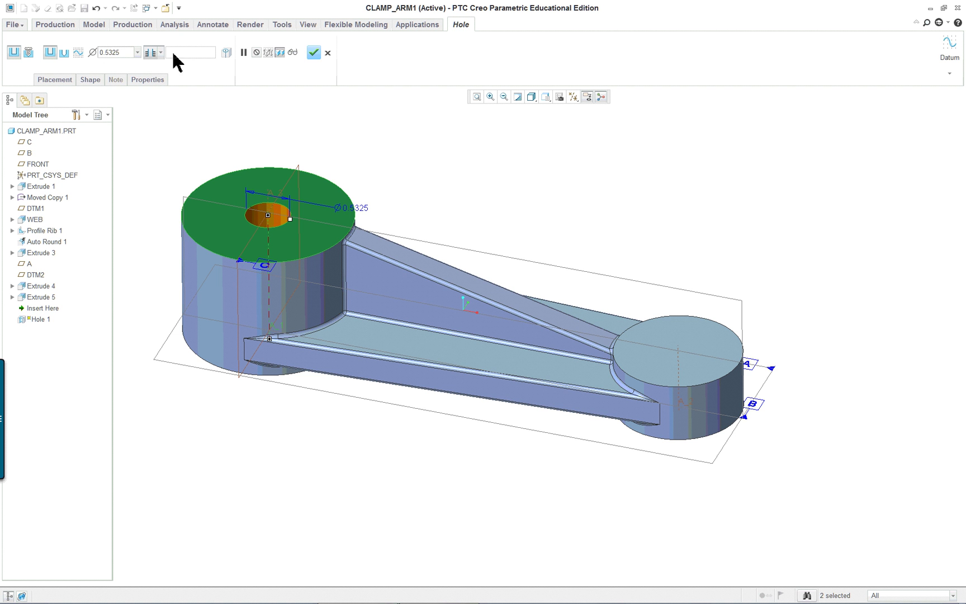
left_click(314, 53)
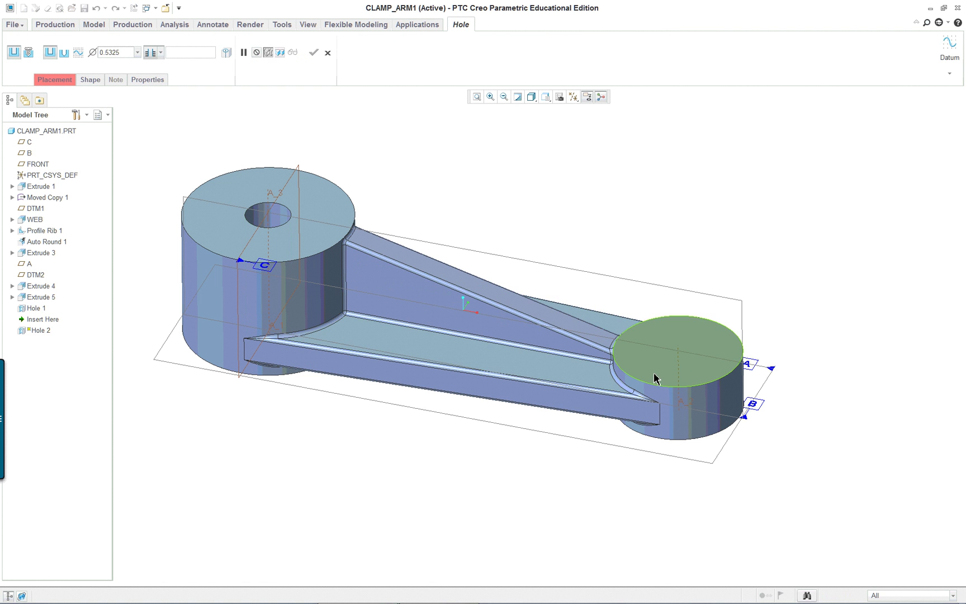
Place Hole 2 on the small boss as a countersunk 1/2-13 UNC standard hole, Thru All
left_click(677, 368)
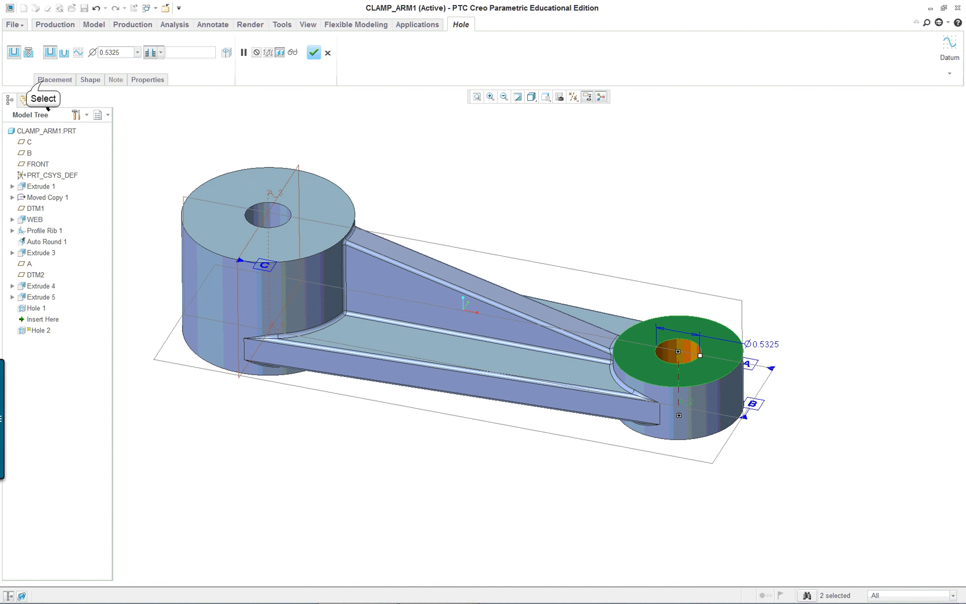
left_click(45, 81)
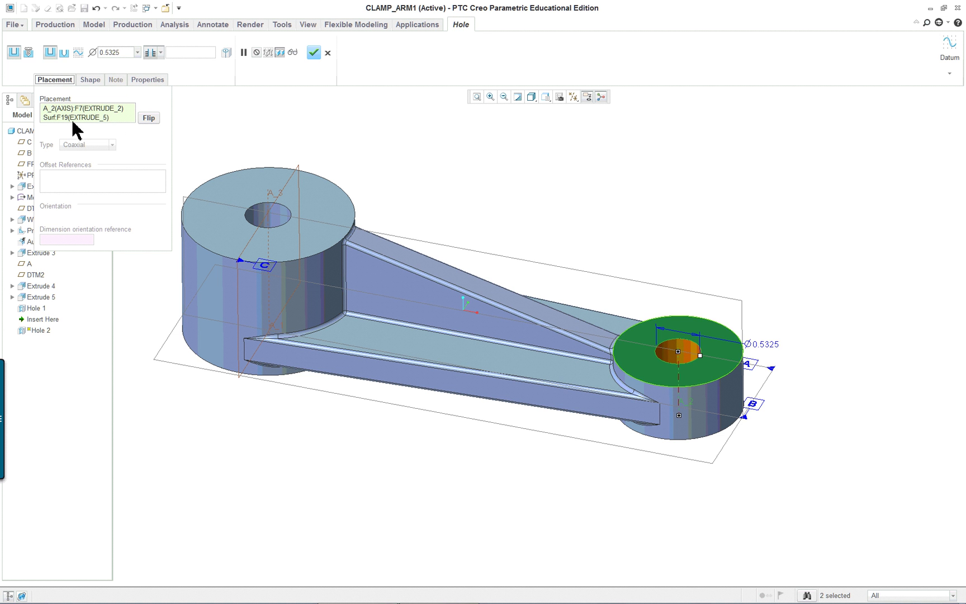
left_click(28, 52)
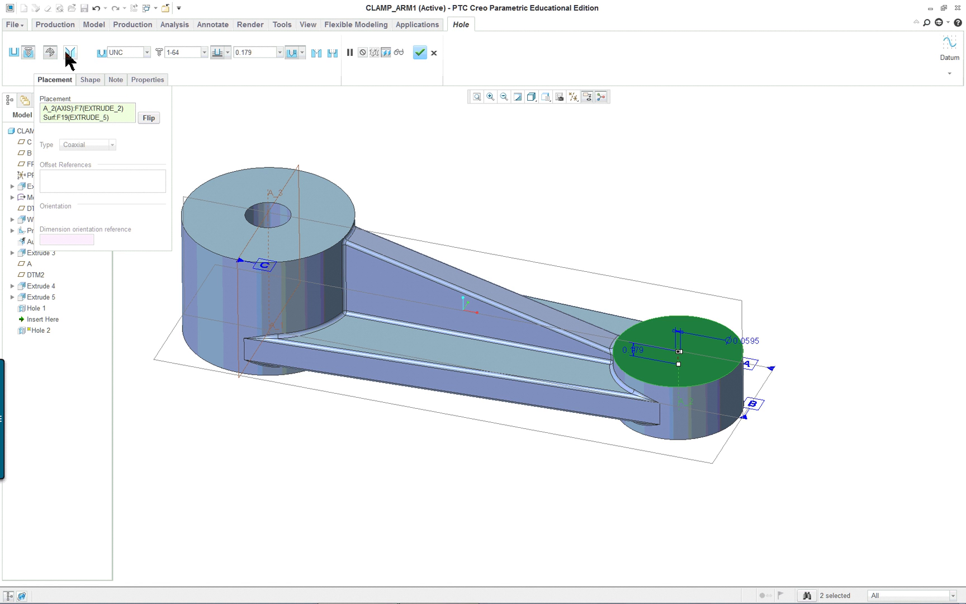
left_click(204, 52)
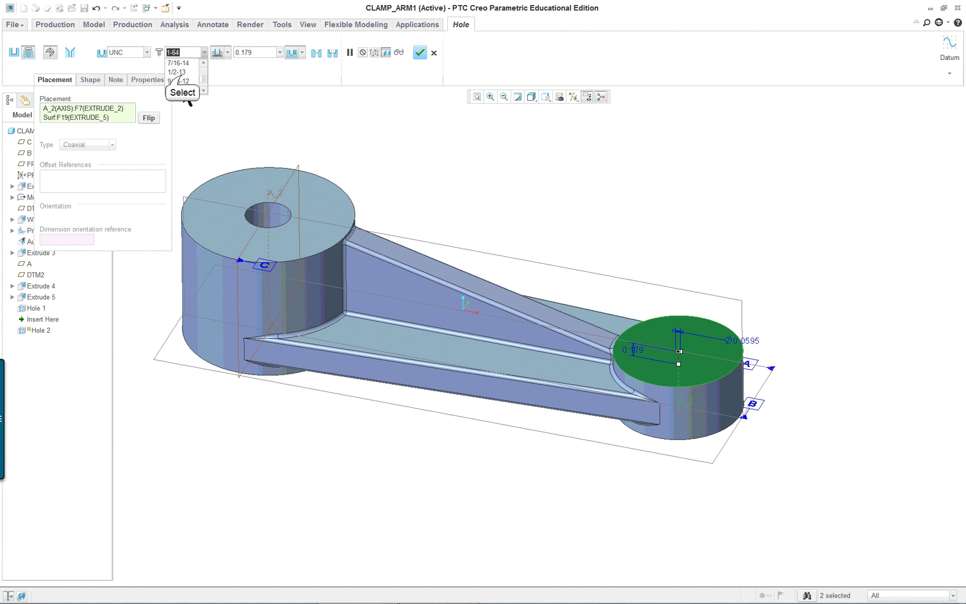
left_click(182, 72)
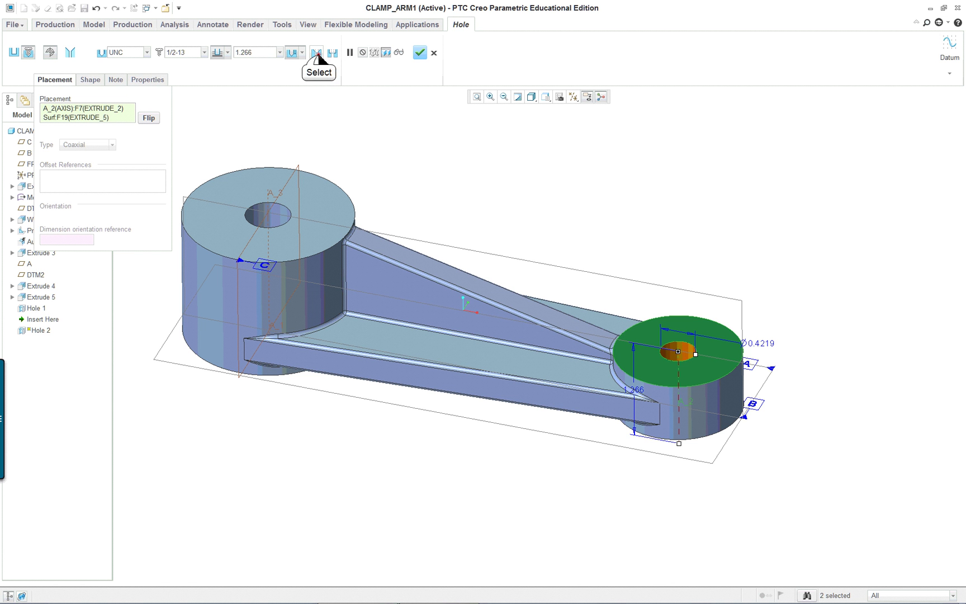
left_click(317, 52)
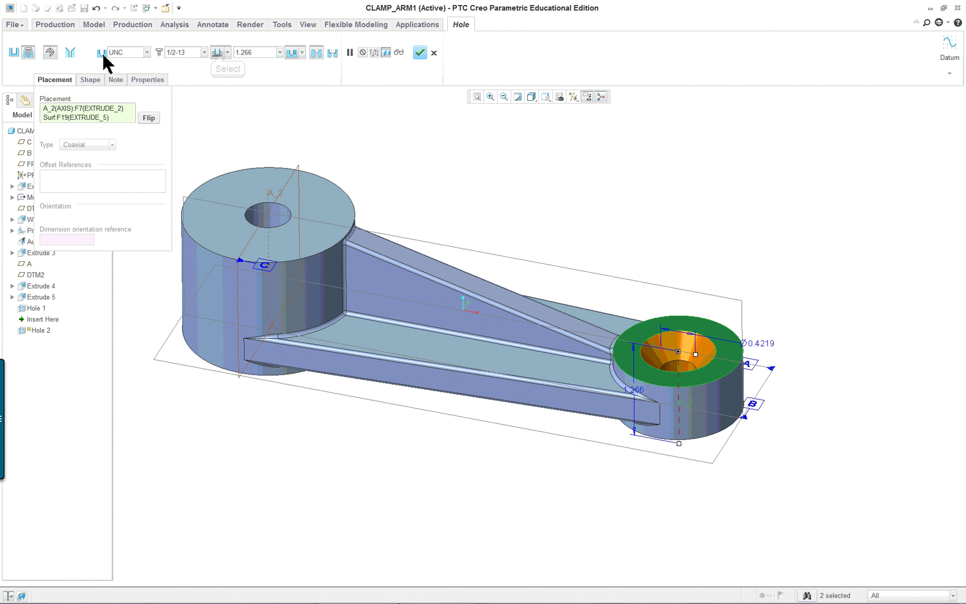
left_click(228, 54)
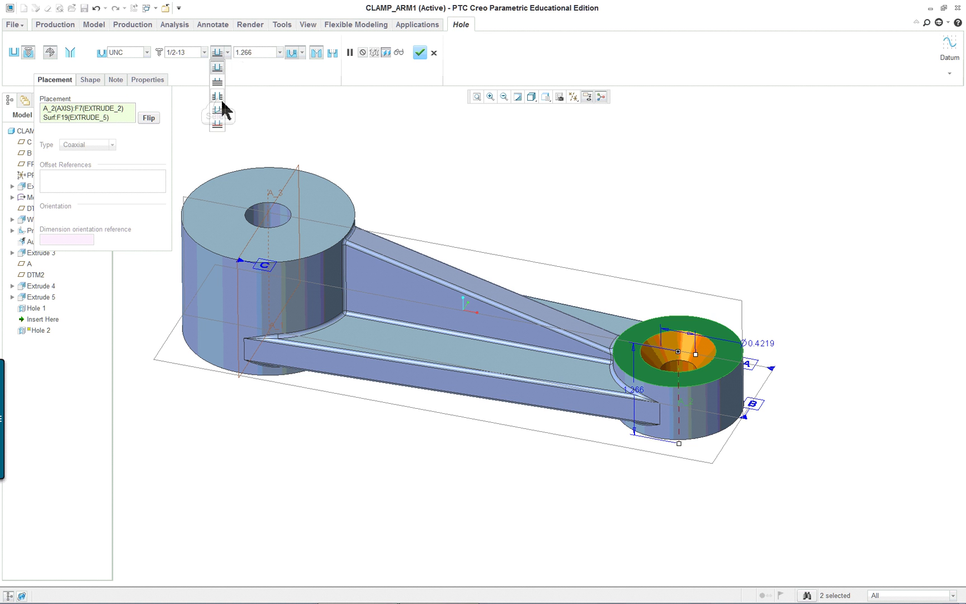
left_click(217, 97)
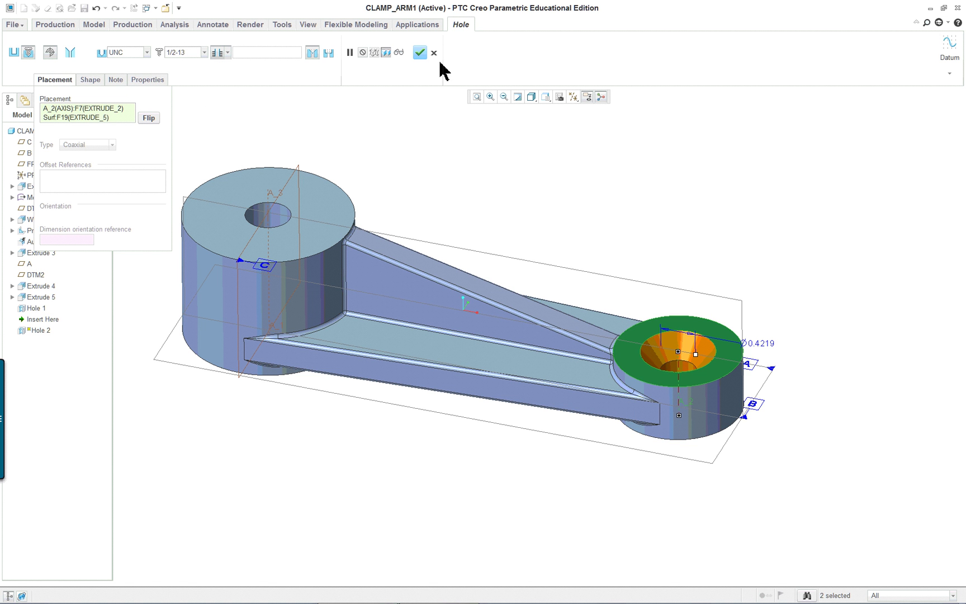
Show the hole's Shape tab, then page the lesson PDF to page 307, declining Reading Order
left_click(95, 82)
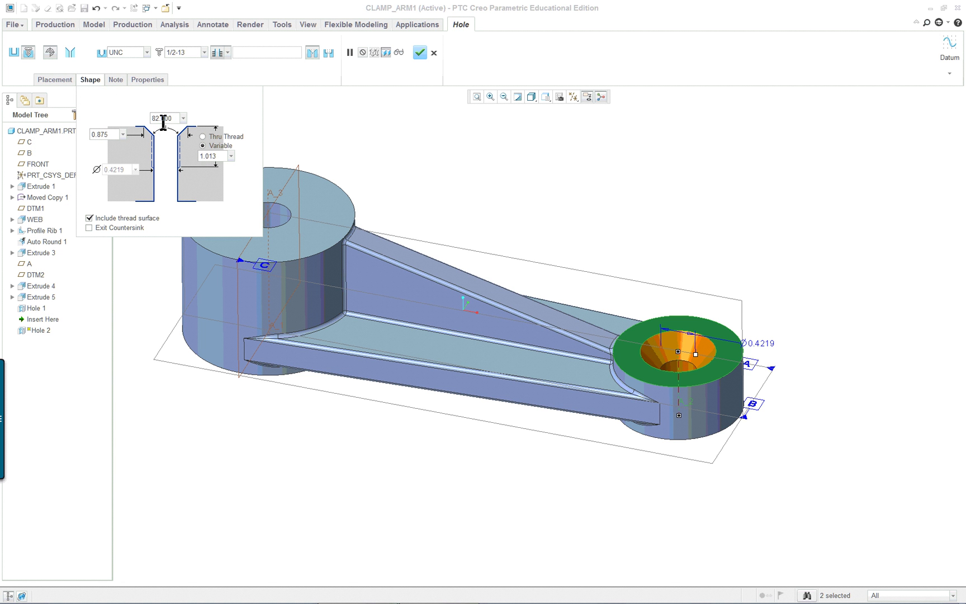
key("alt+Tab")
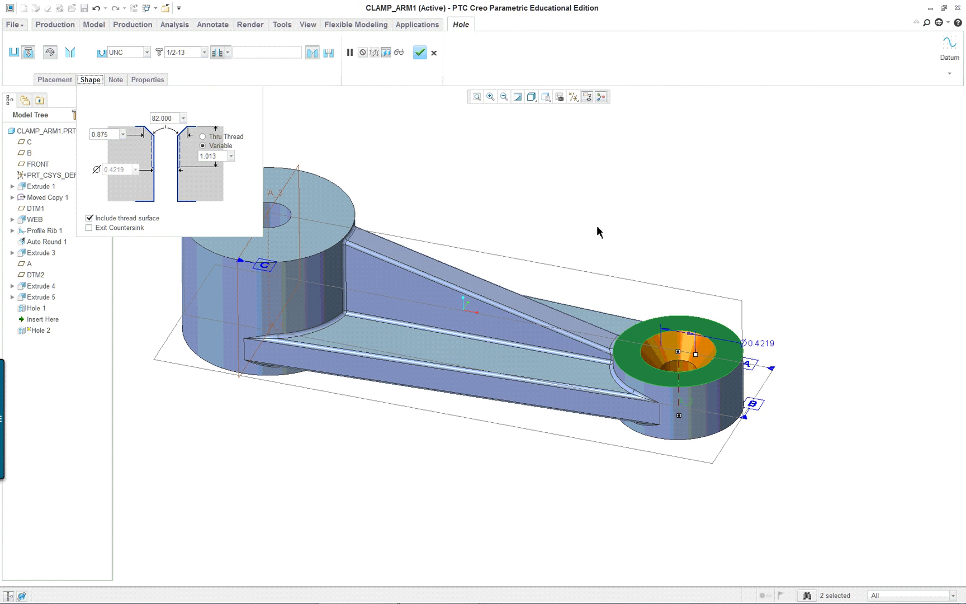
key("alt+Tab")
key("alt+Tab")
key("alt+Tab")
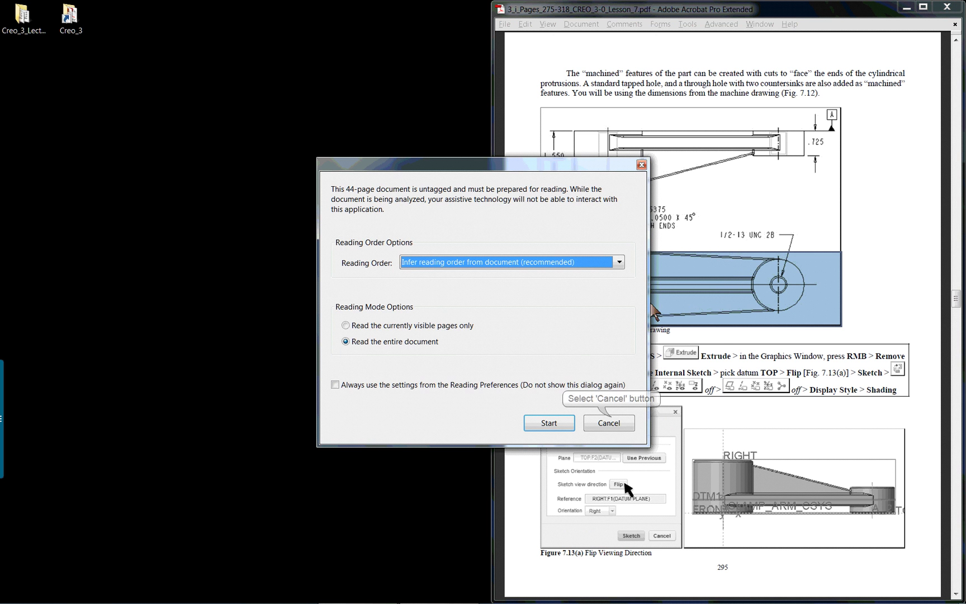
left_click(609, 423)
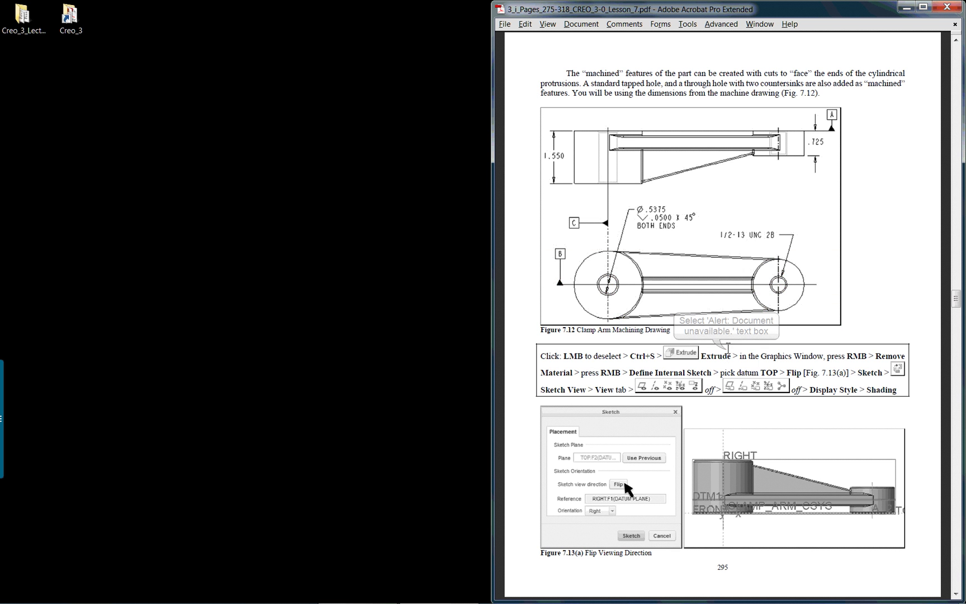
key("Page_Down")
key("Page_Down")
key("Page_Down")
key("Page_Down")
key("Page_Down")
key("Page_Down")
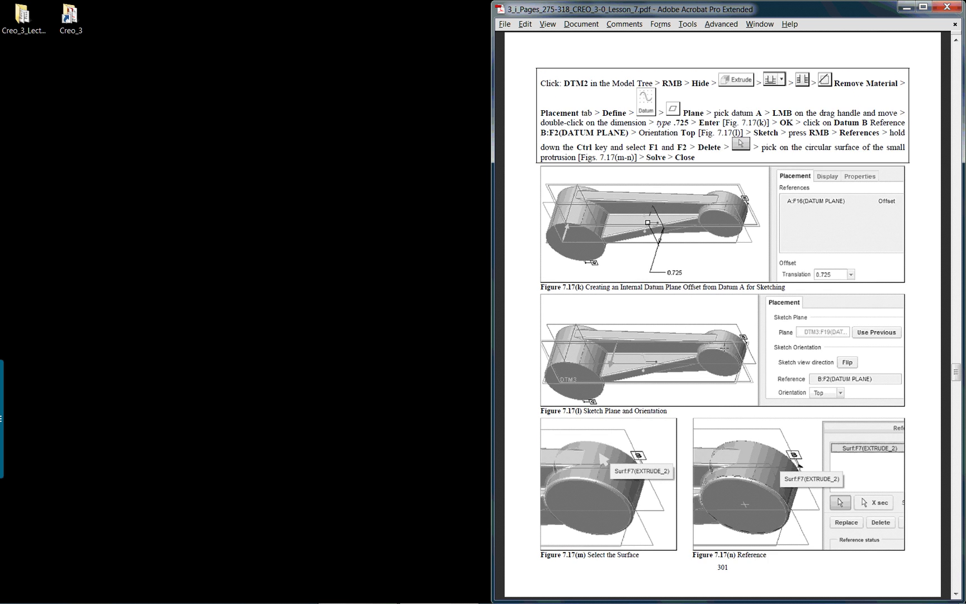
key("Page_Down")
key("Page_Down")
key("Page_Down")
key("Page_Down")
key("Page_Down")
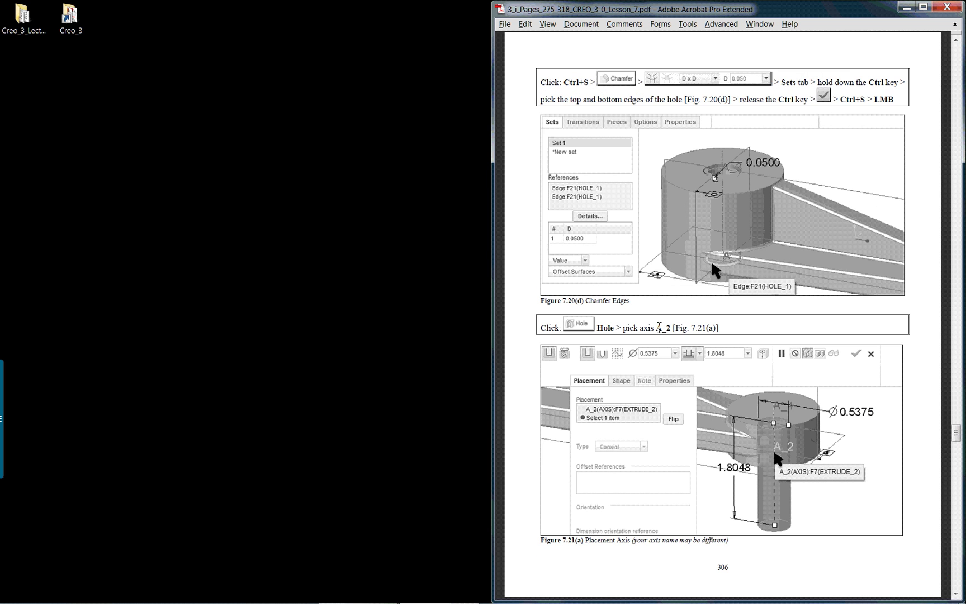
key("Page_Down")
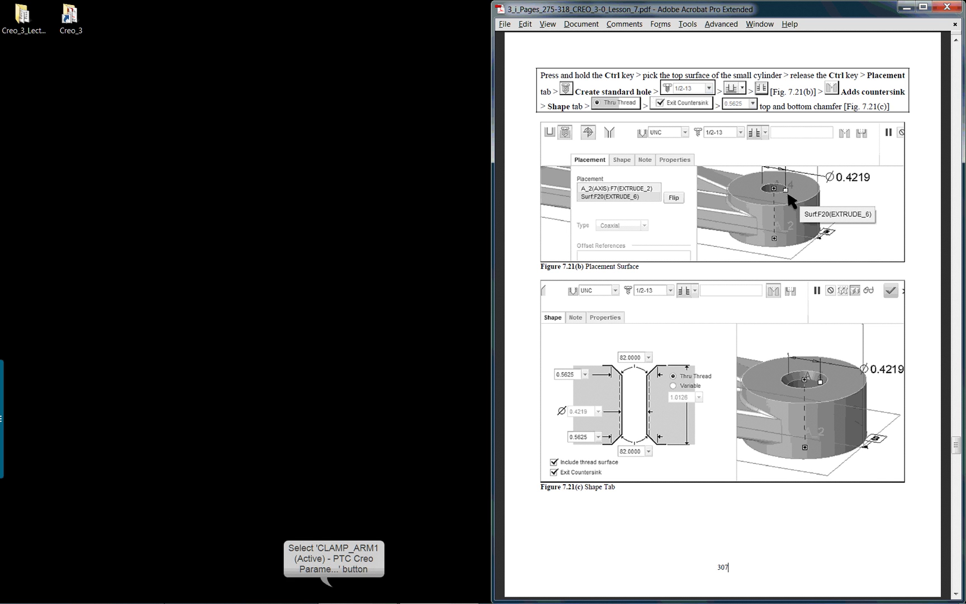
Set Hole 2's top countersink diameter to 0.5625
left_click(352, 591)
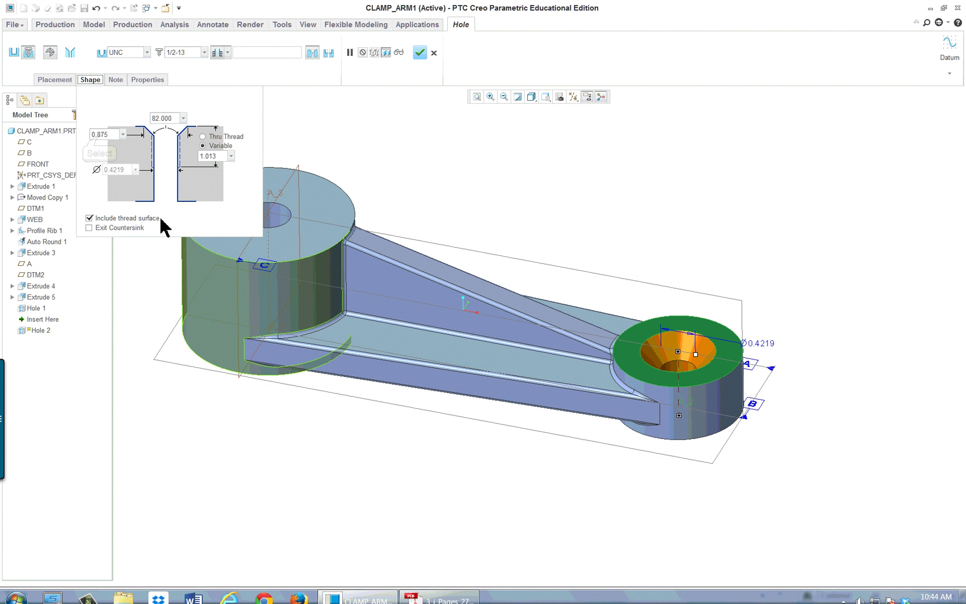
double_click(99, 135)
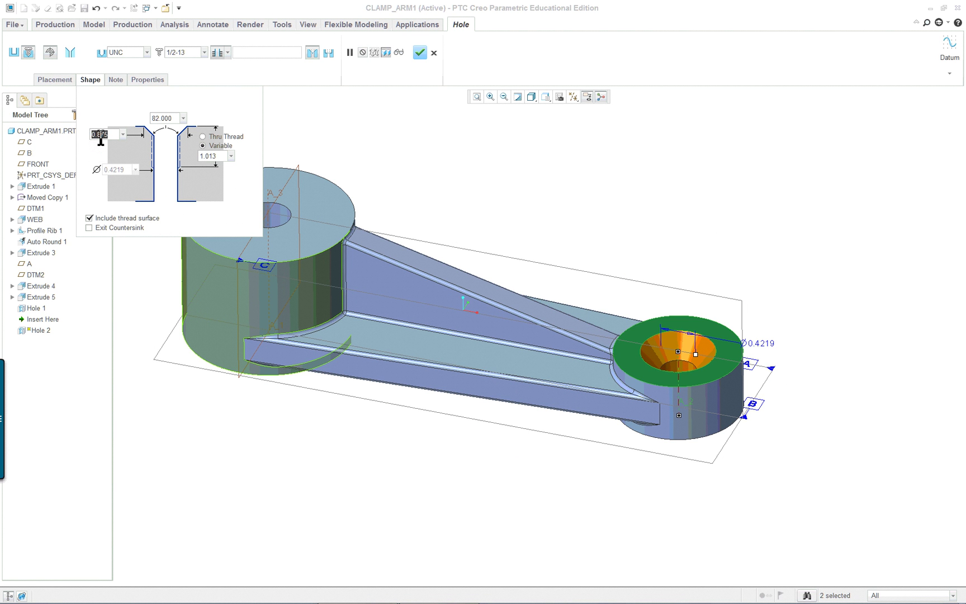
key("BackSpace")
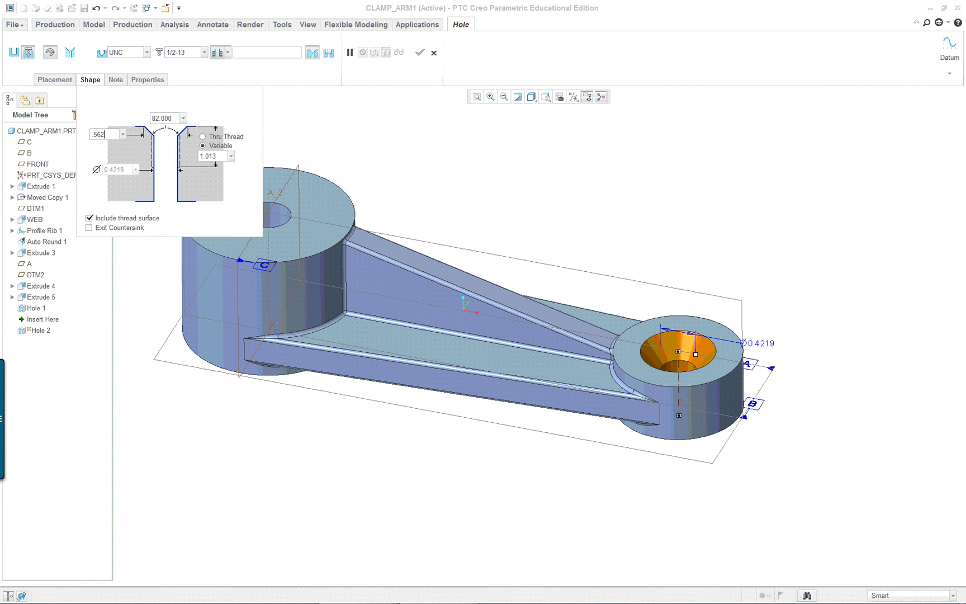
type(".5625")
key("Return")
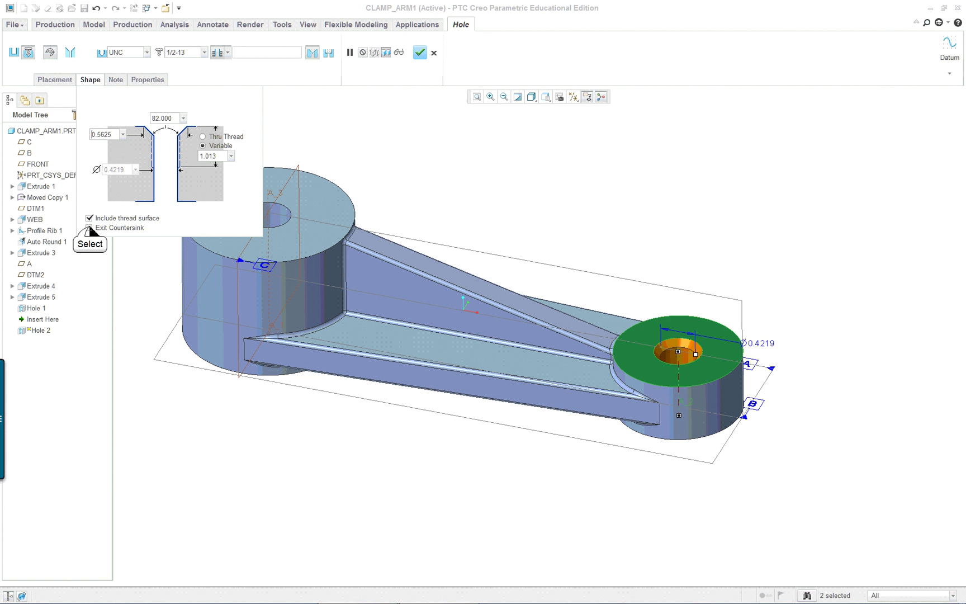
Add a 0.5625 exit countersink, thread the full length, and finish Hole 2
left_click(89, 228)
double_click(128, 194)
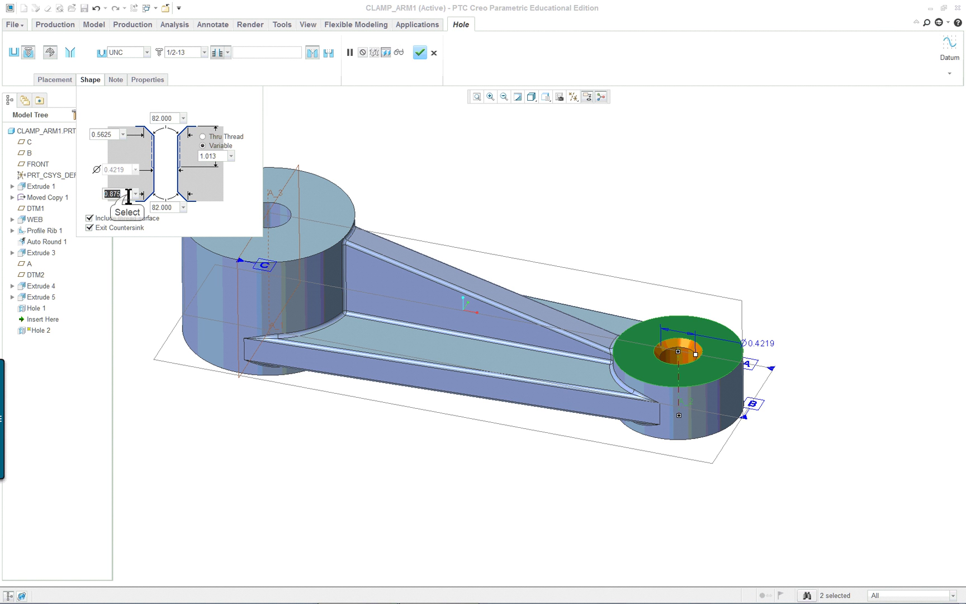
type(".5625")
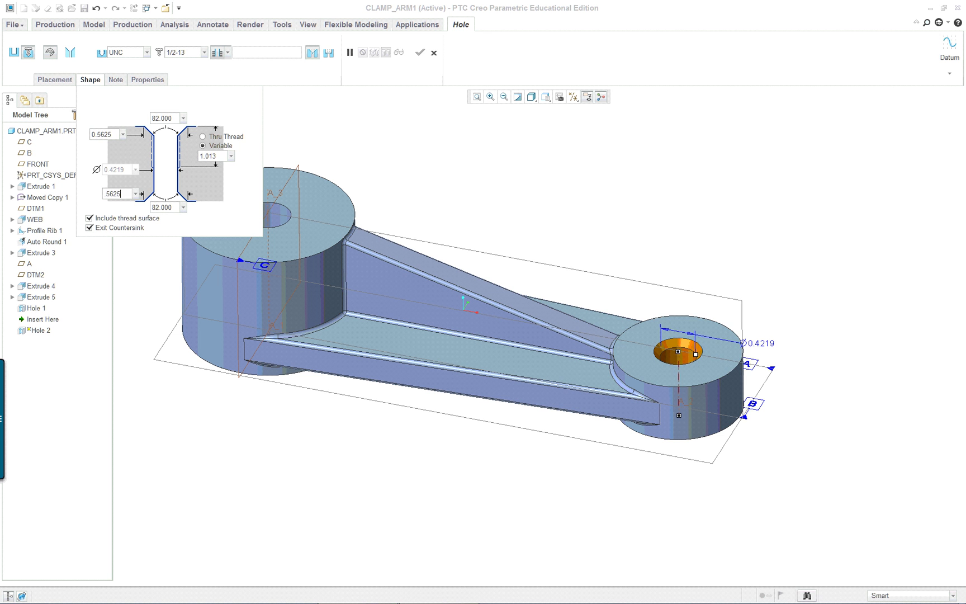
key("Return")
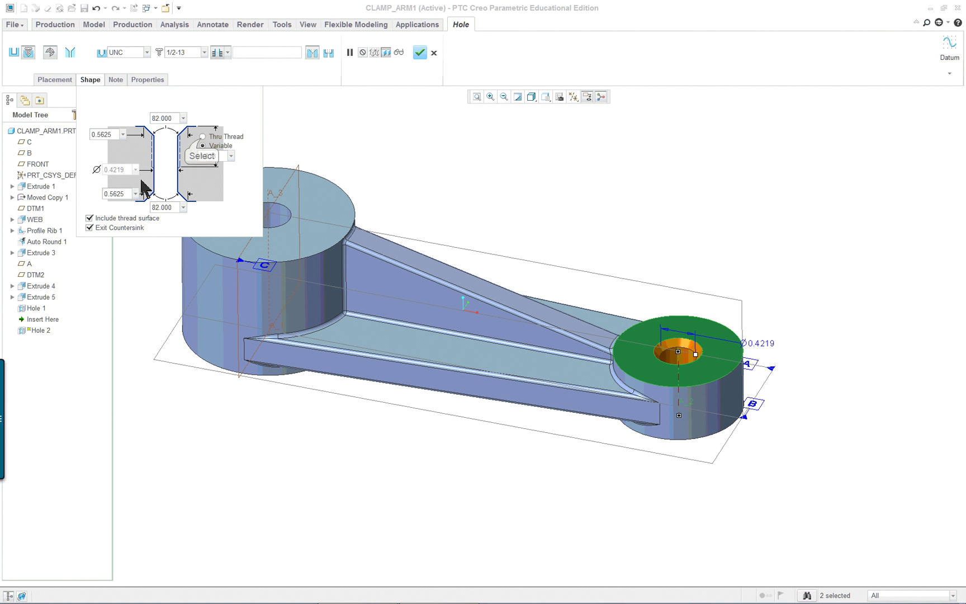
left_click(202, 137)
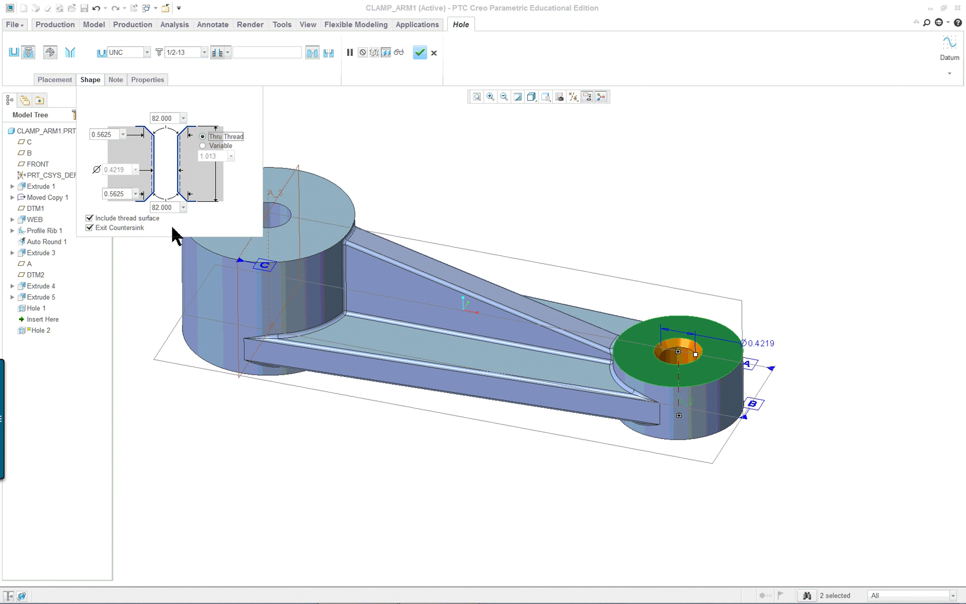
left_click(421, 53)
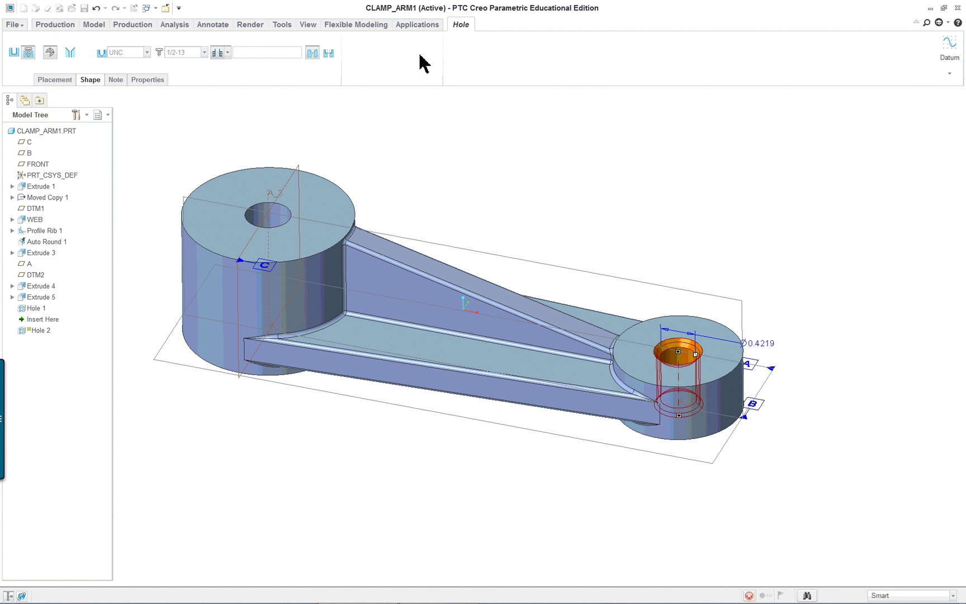
Add a 0.085 D x D chamfer to both top and bottom edges of the large cylinder's hole
left_click(508, 190)
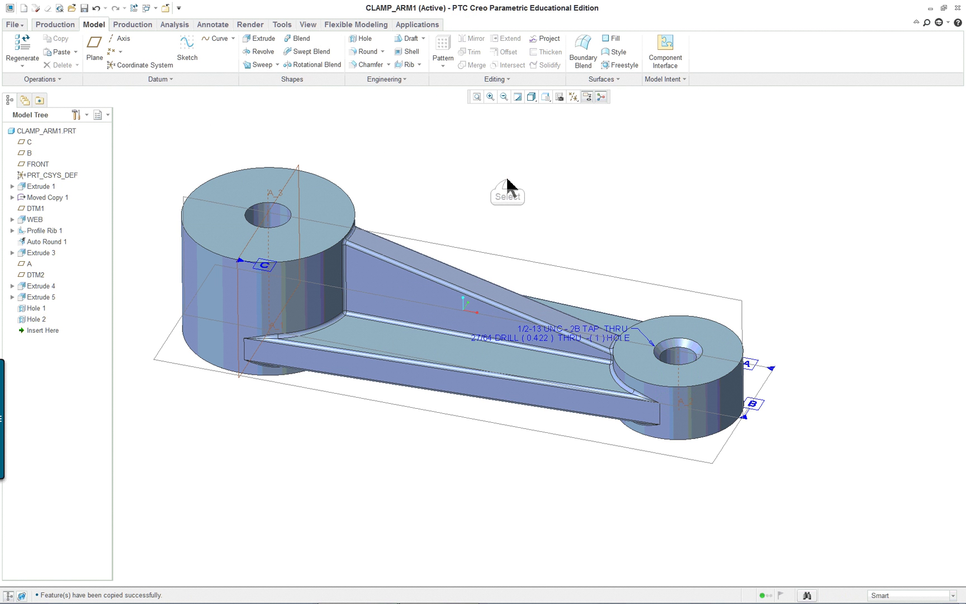
left_click(283, 238)
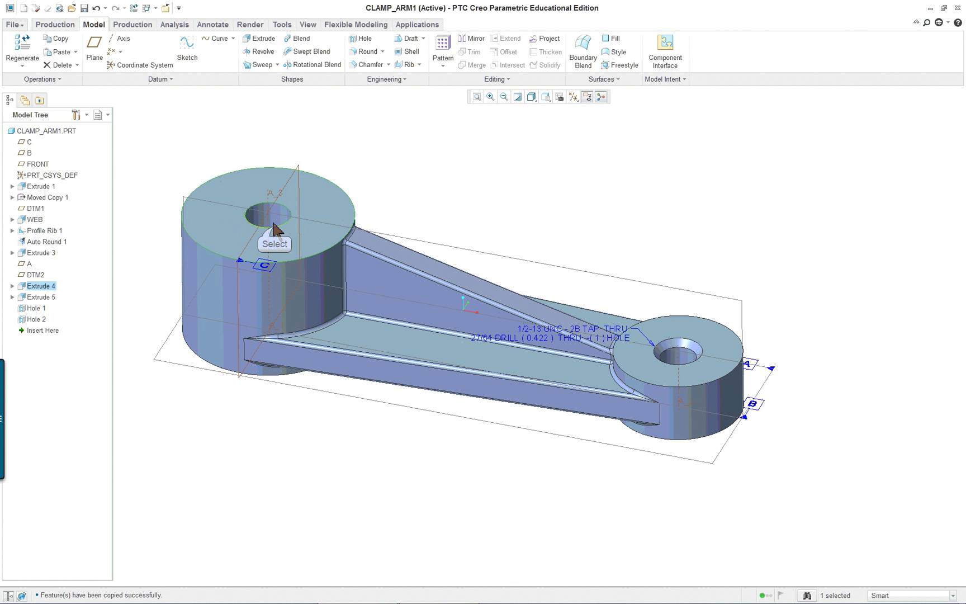
left_click(275, 228)
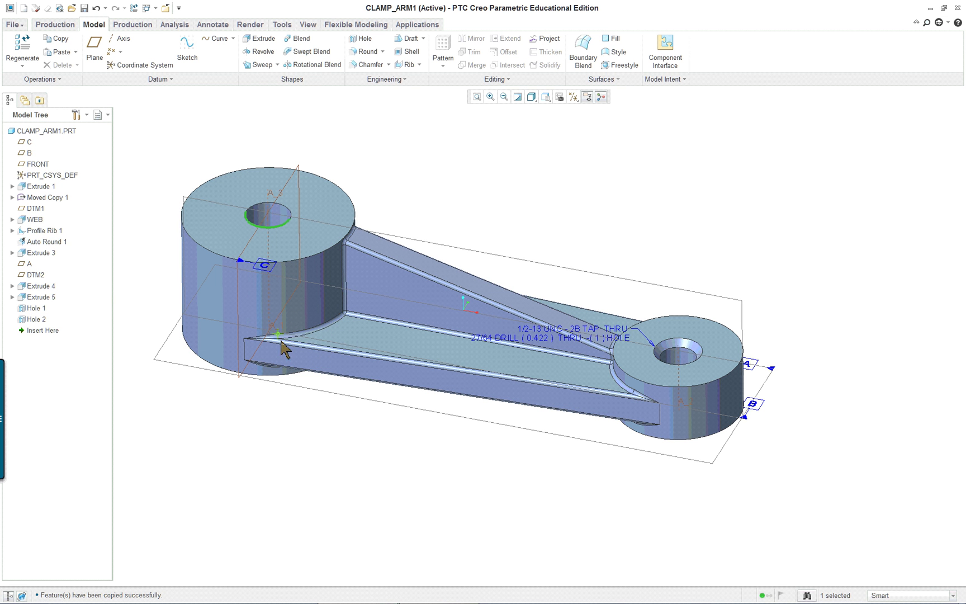
middle_click_drag(306, 455, 319, 360)
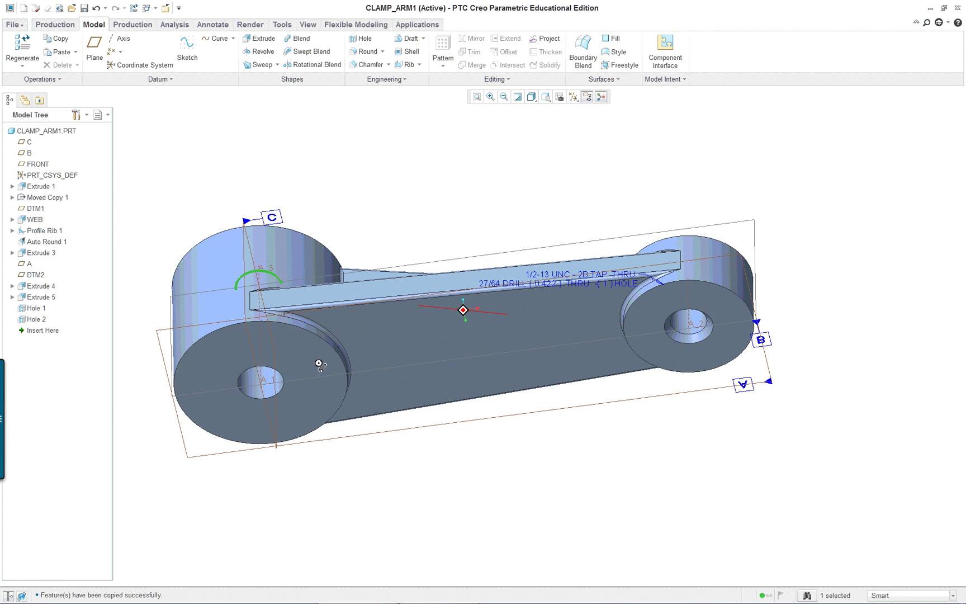
left_click(278, 390, "ctrl")
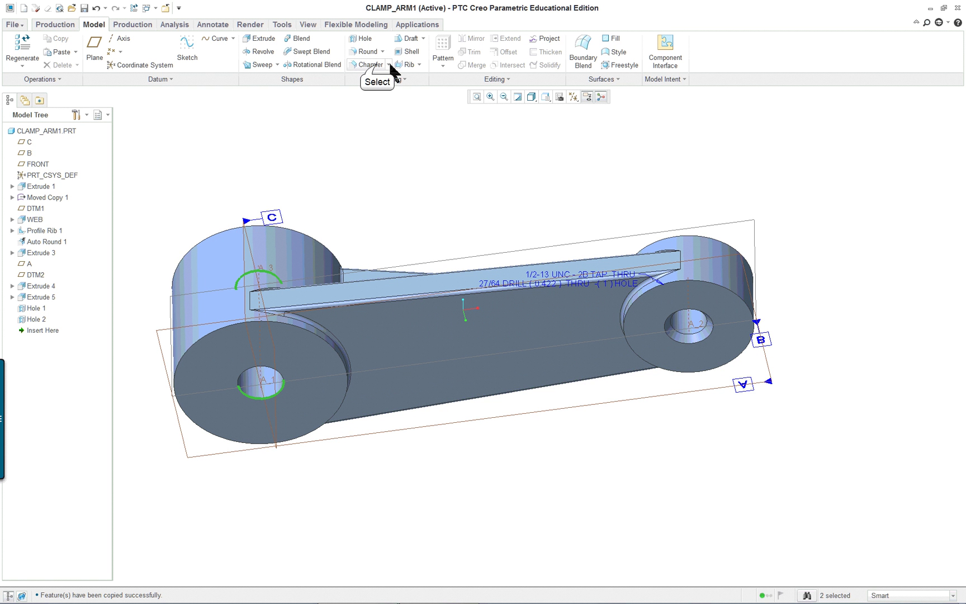
left_click(370, 65)
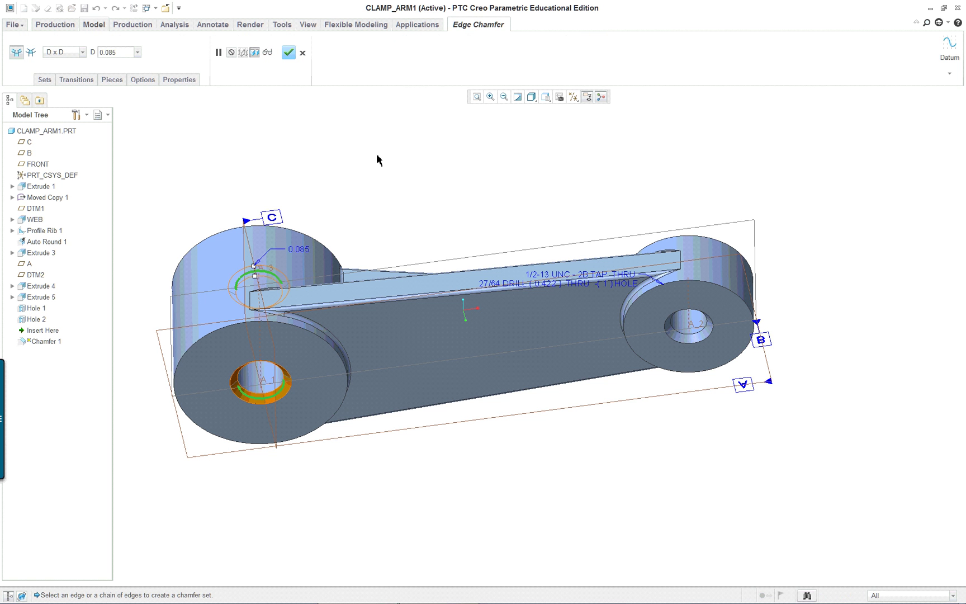
middle_click_drag(378, 162, 378, 250)
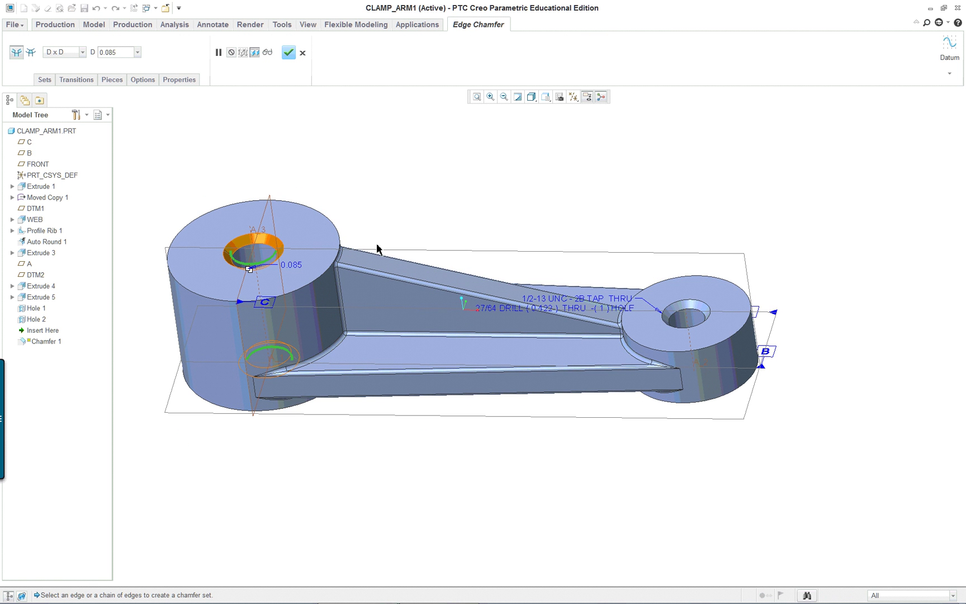
middle_click(378, 208)
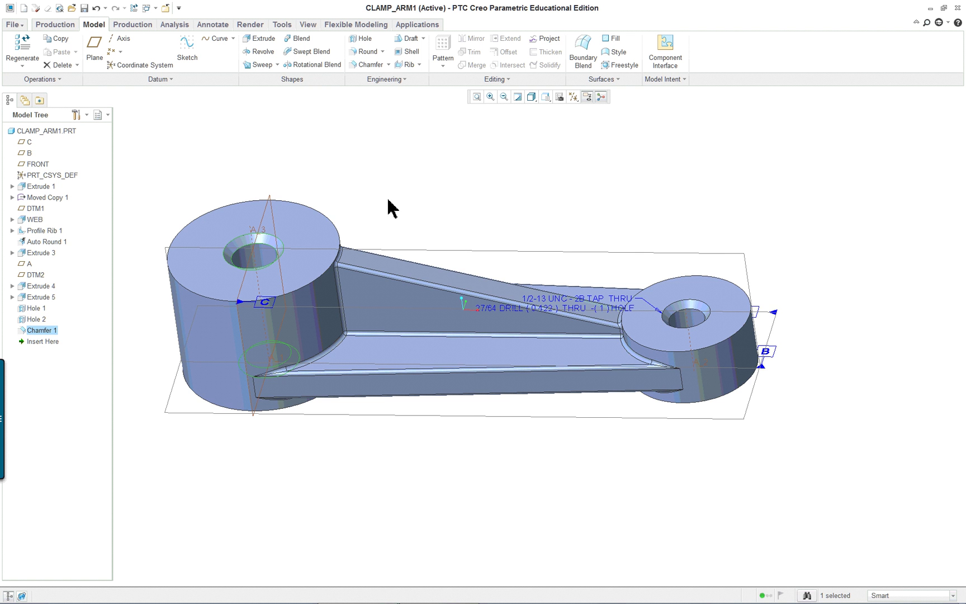
Return to the default orientation and save the CLAMP_ARM1 part
key("ctrl+d")
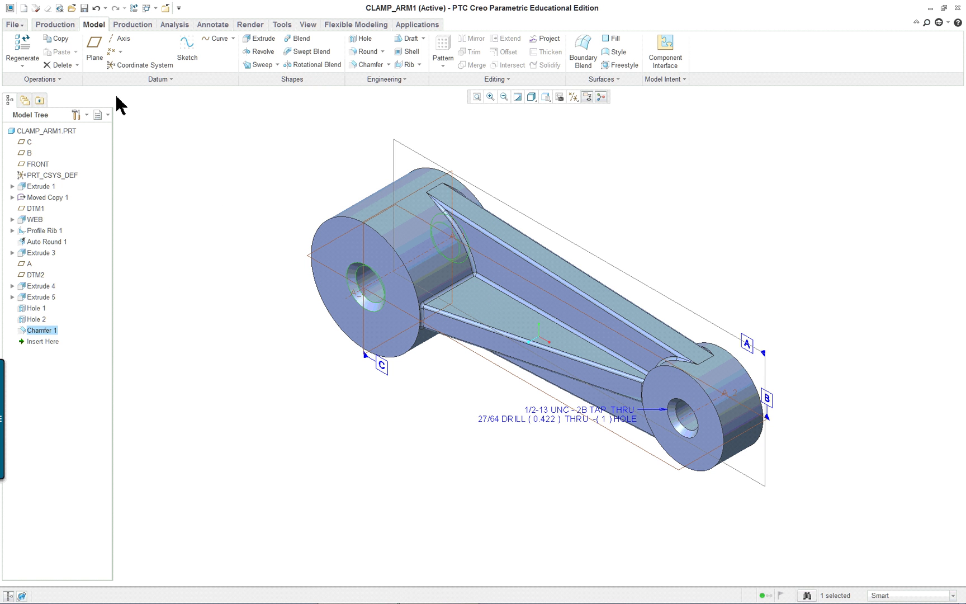
left_click(85, 8)
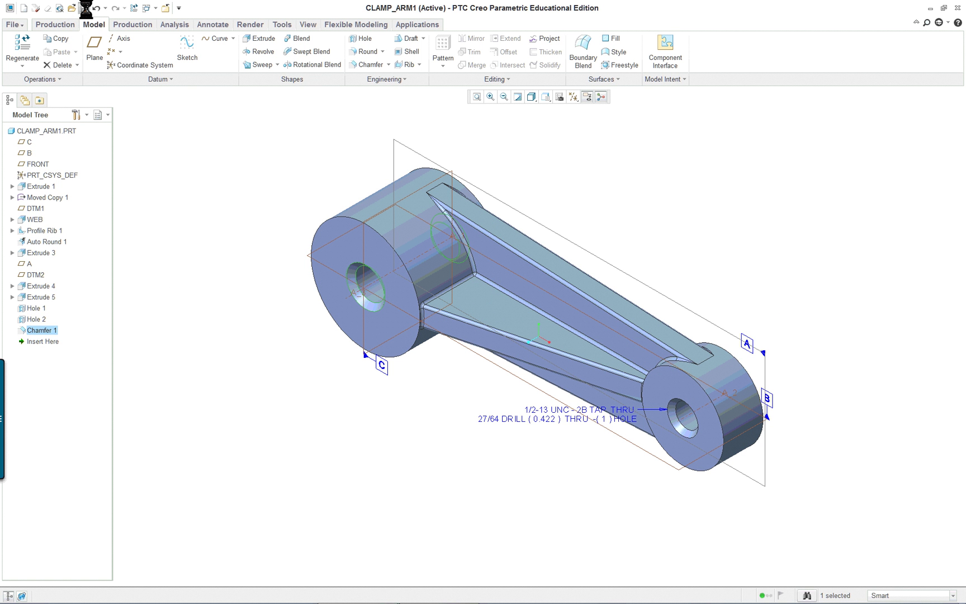